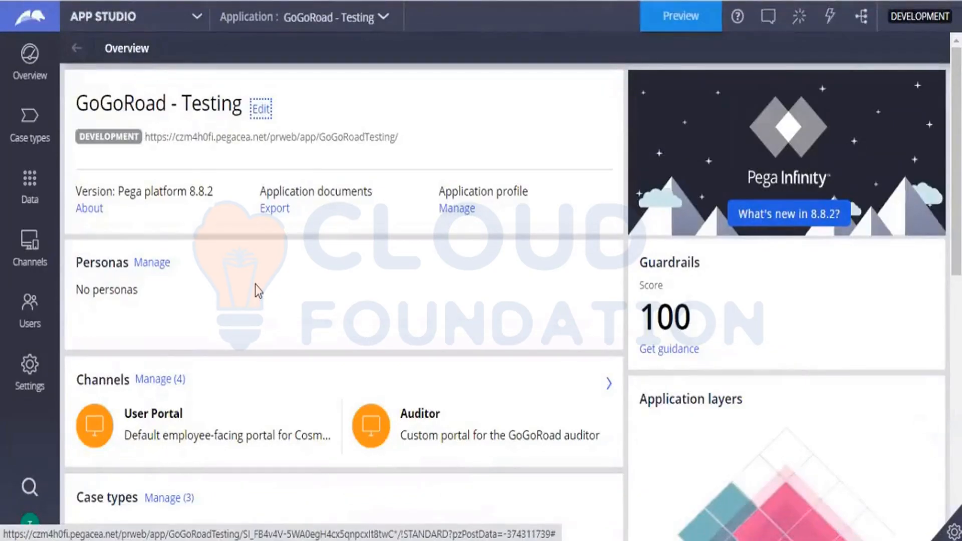
Step: Display the application's case types in App Studio and again in Dev Studio after switching workspaces
left_click(30, 146)
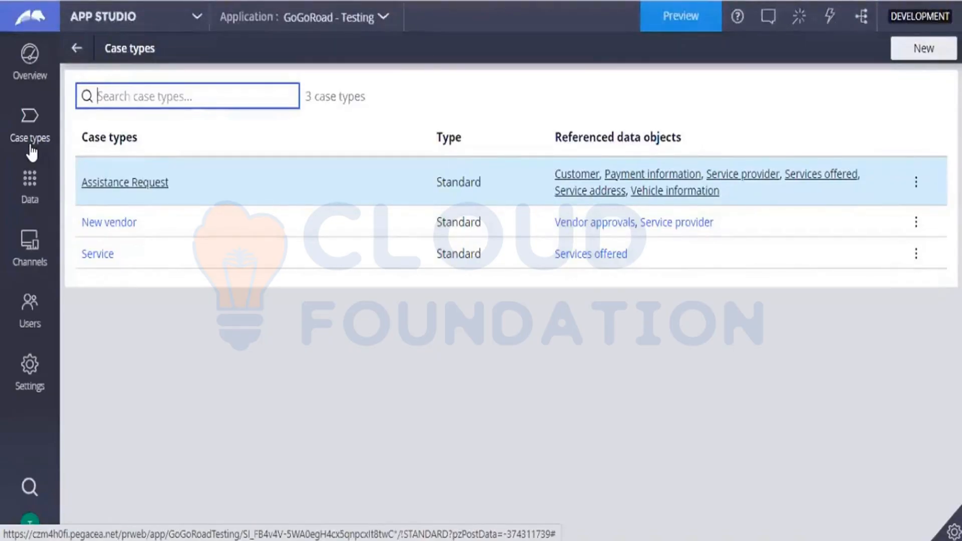
left_click(192, 23)
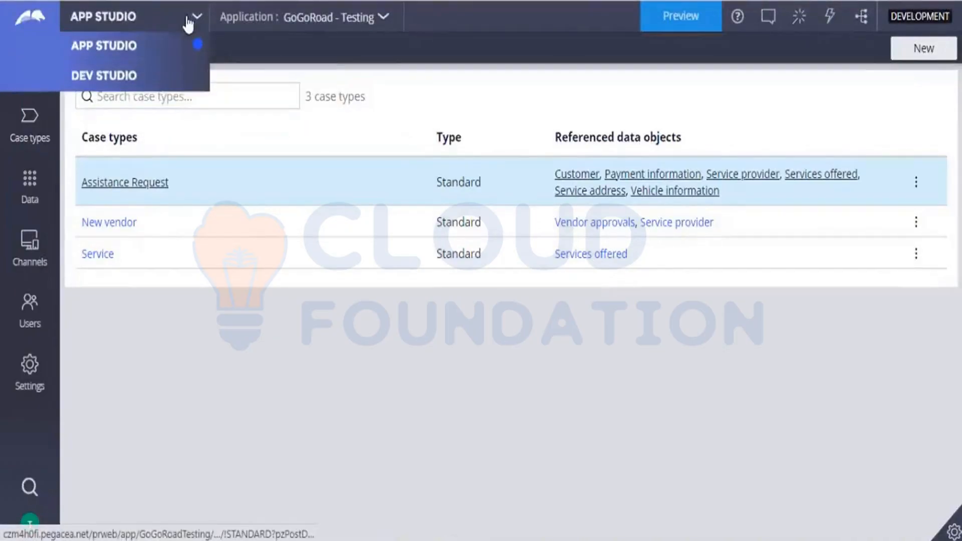
left_click(90, 84)
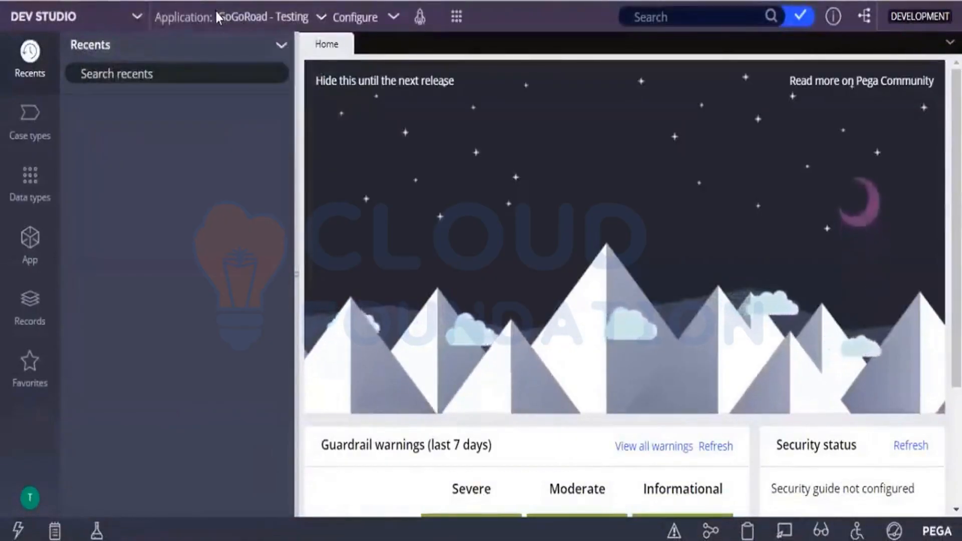
left_click(29, 140)
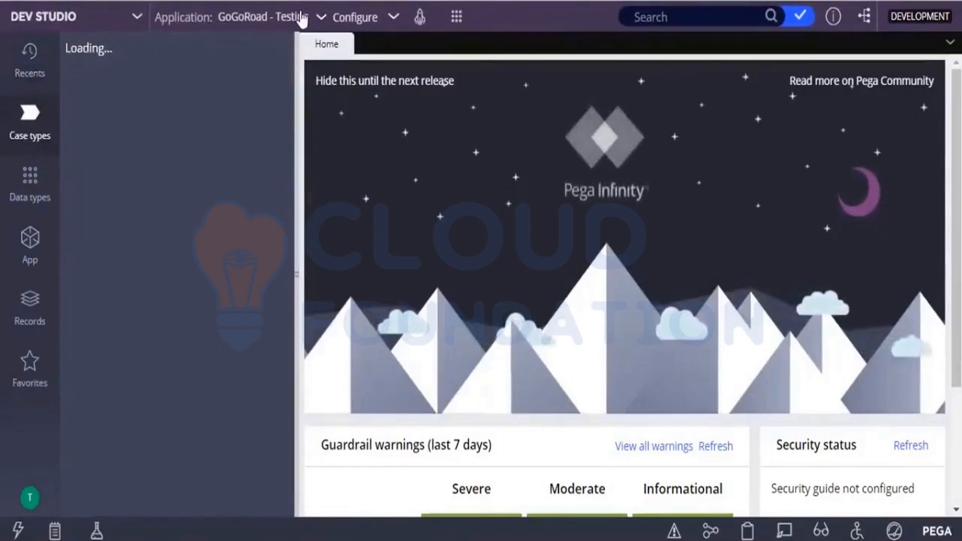
Step: Create a new Assistance Request case
left_click(453, 20)
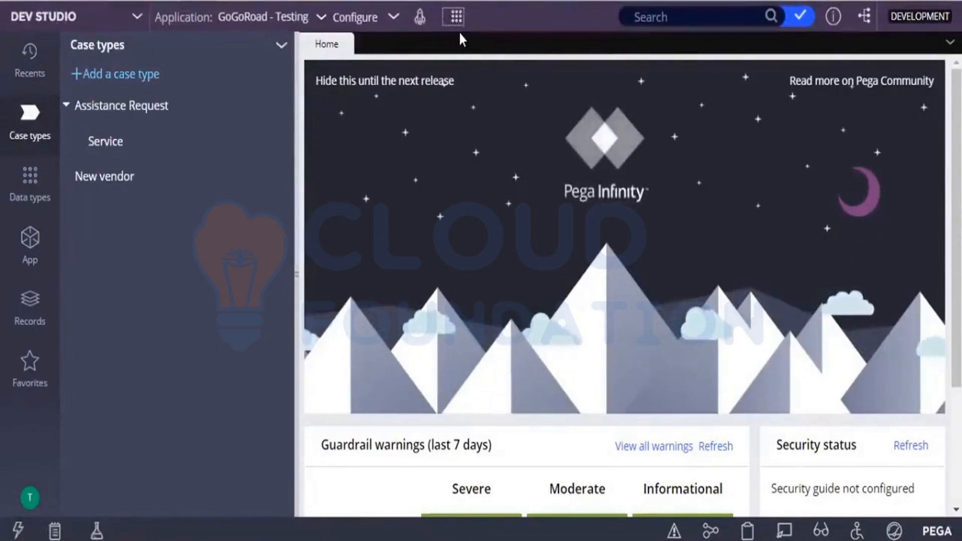
mouse_move(459, 33)
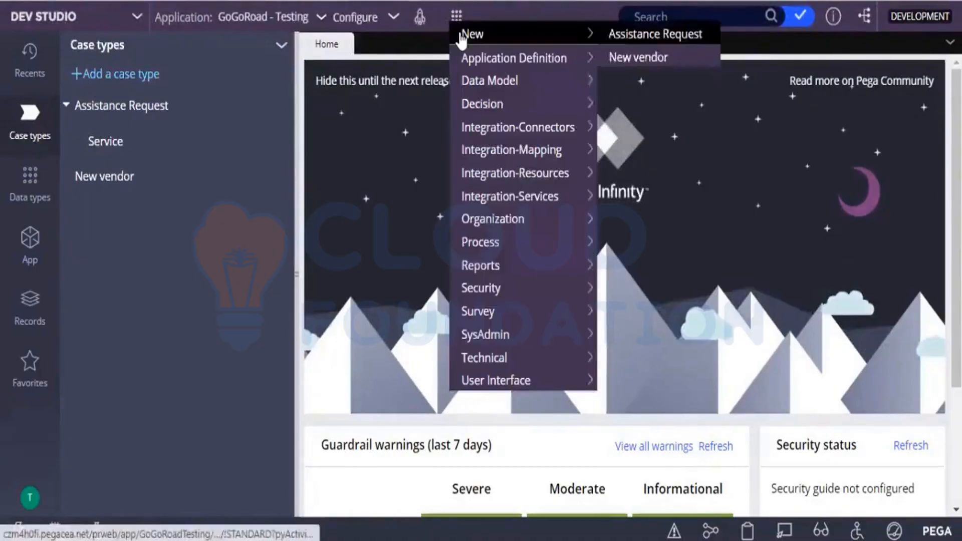
left_click(635, 36)
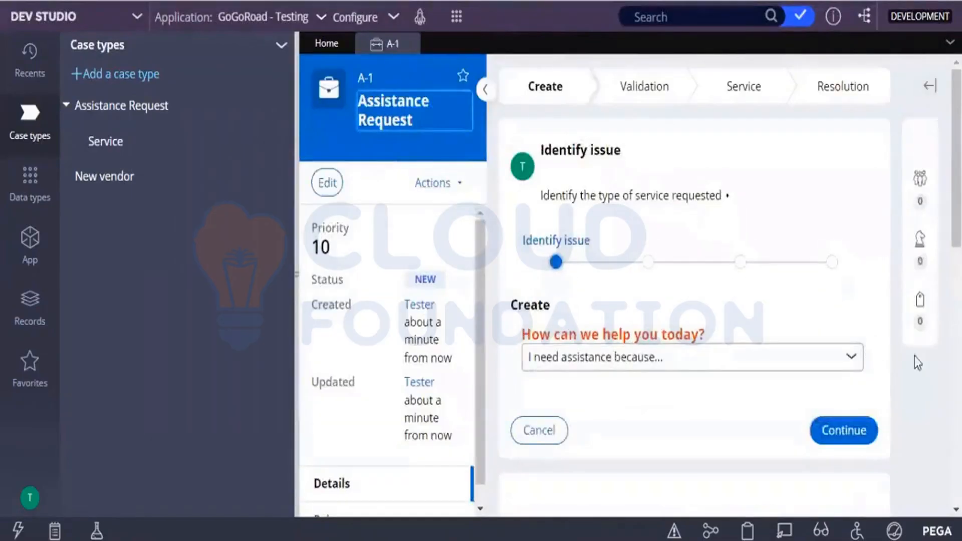
Step: Set the reason for assistance to "My vehicle has a flat tire" and continue to the customer information
left_click(829, 359)
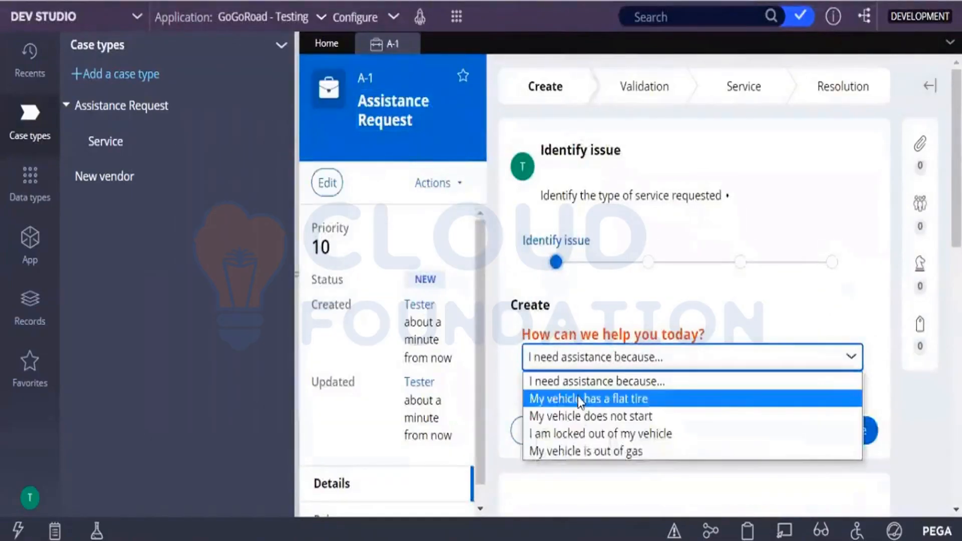
left_click(578, 396)
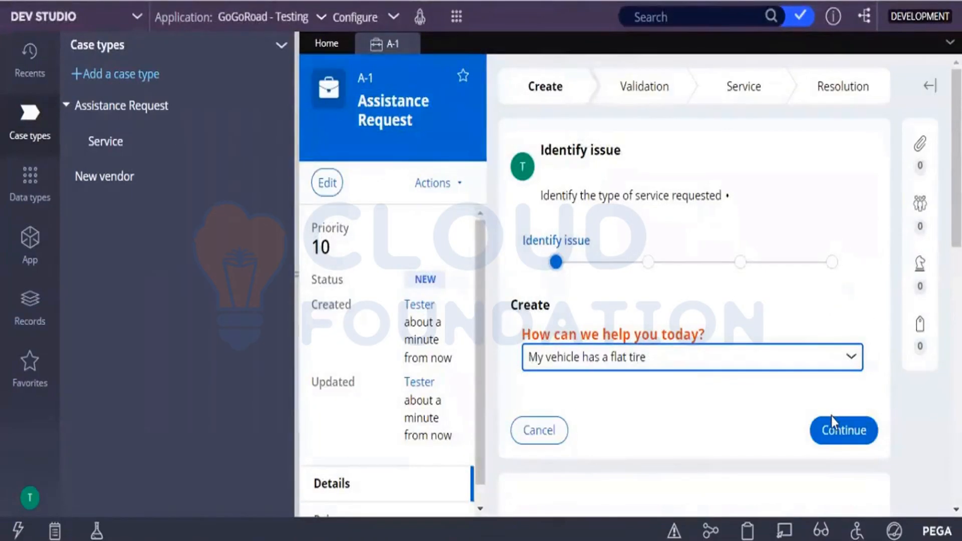
left_click(832, 429)
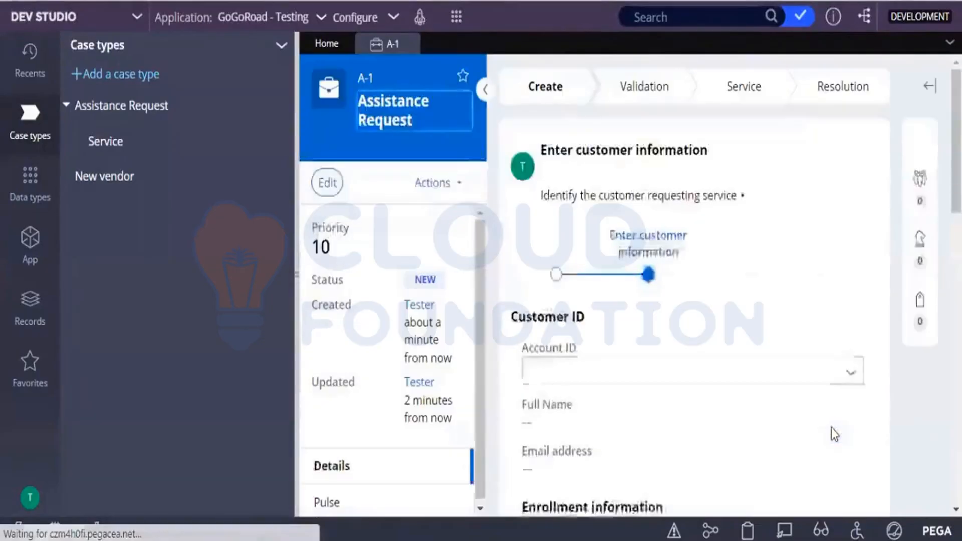
Step: Select the customer's account ID and continue to the vehicle information, leaving the service address blank
left_click(852, 383)
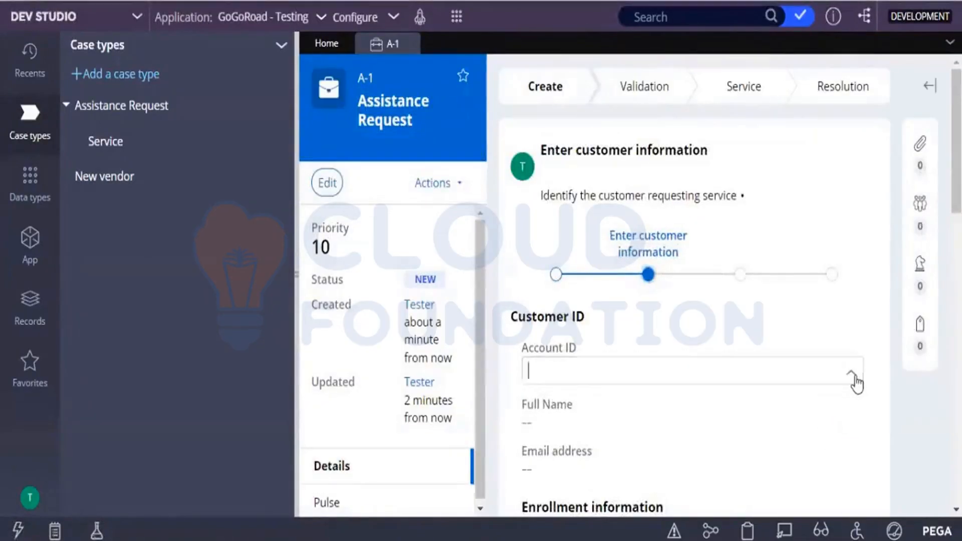
left_click(575, 264)
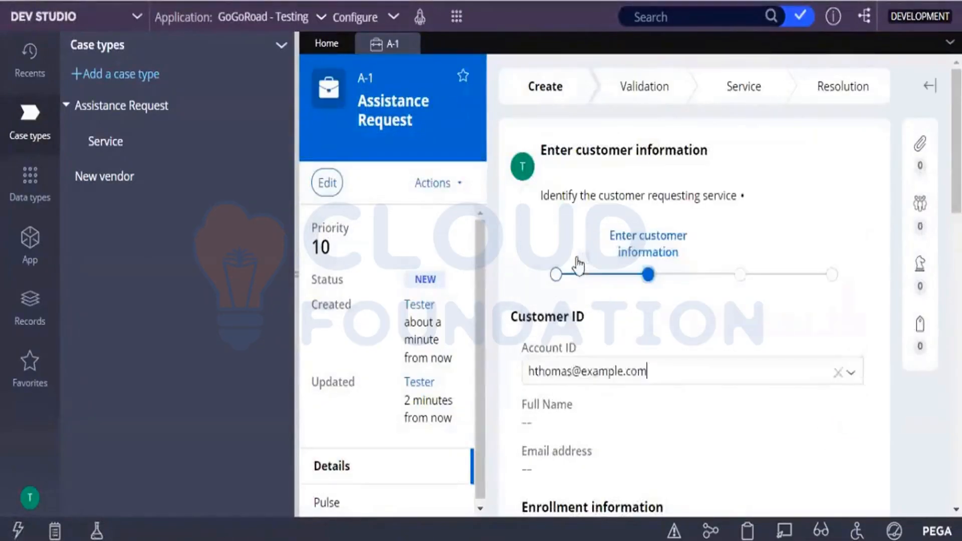
scroll(694, 301, "down", 8)
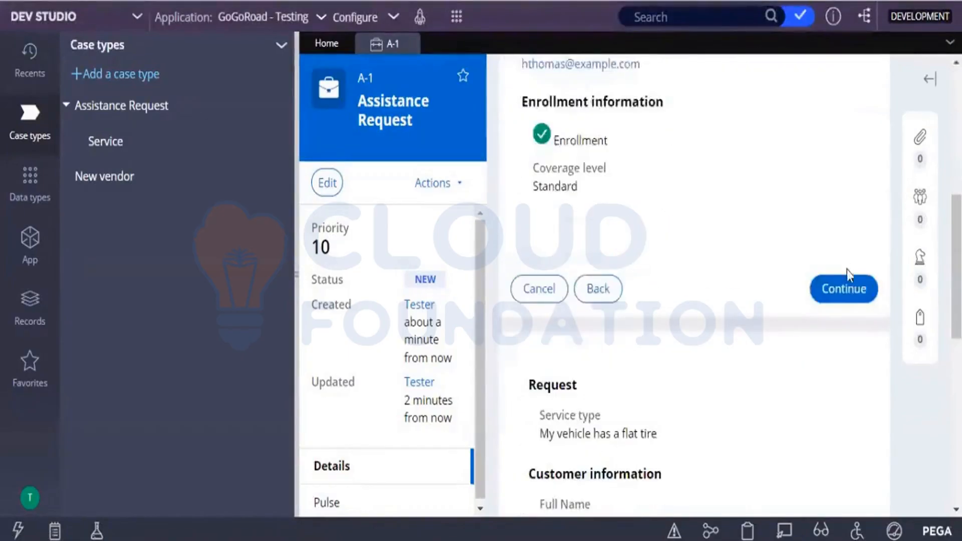
left_click(846, 290)
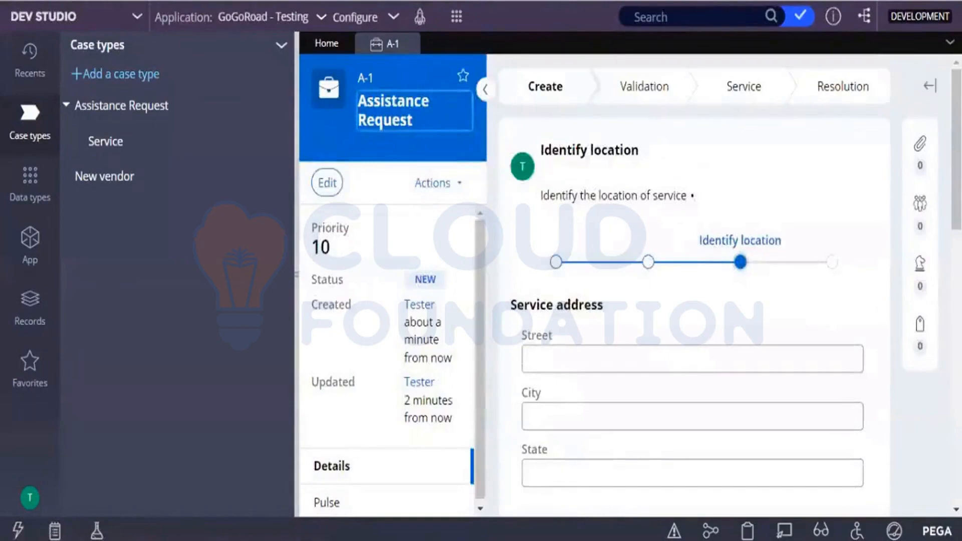
scroll(833, 212, "down", 8)
left_click(843, 149)
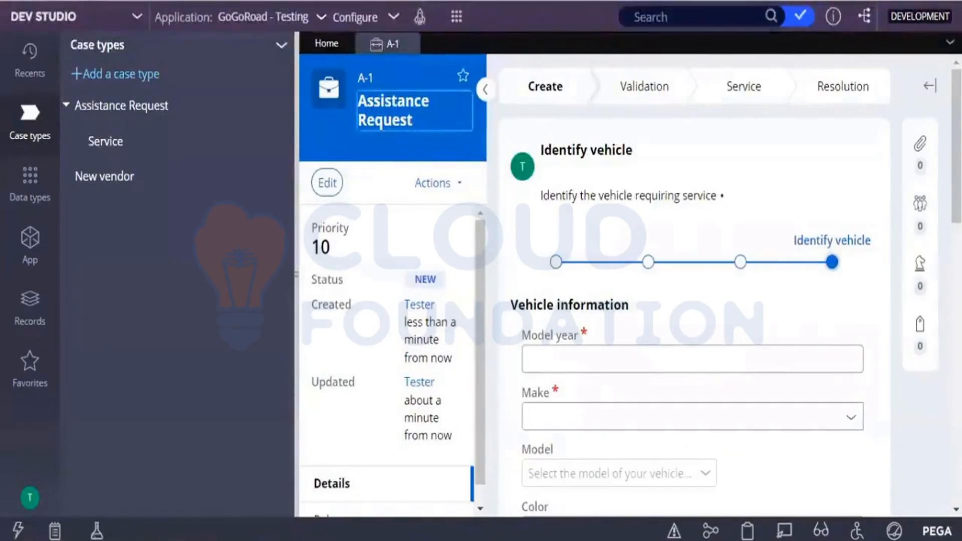
Step: Enter 2017 as the vehicle's model year
scroll(608, 232, "down", 4)
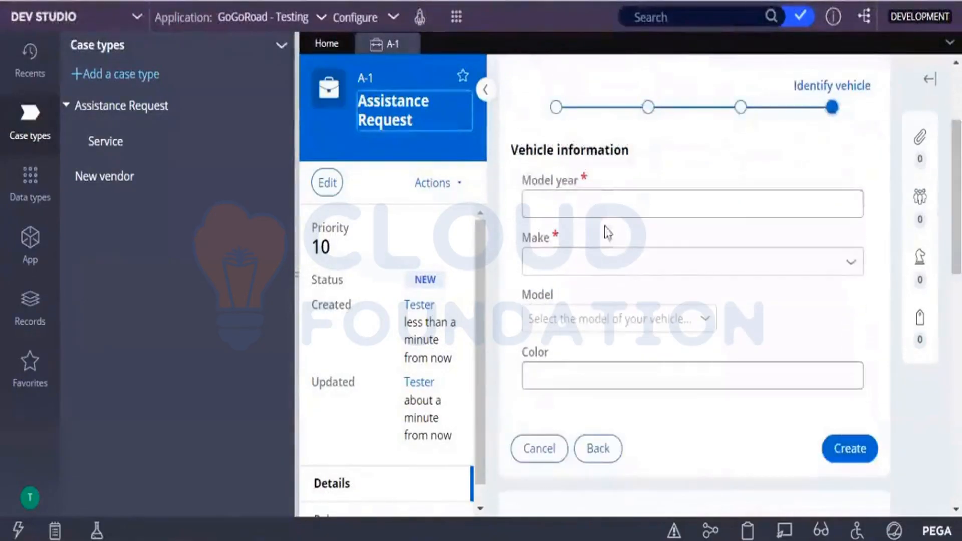
left_click(600, 195)
type("2021")
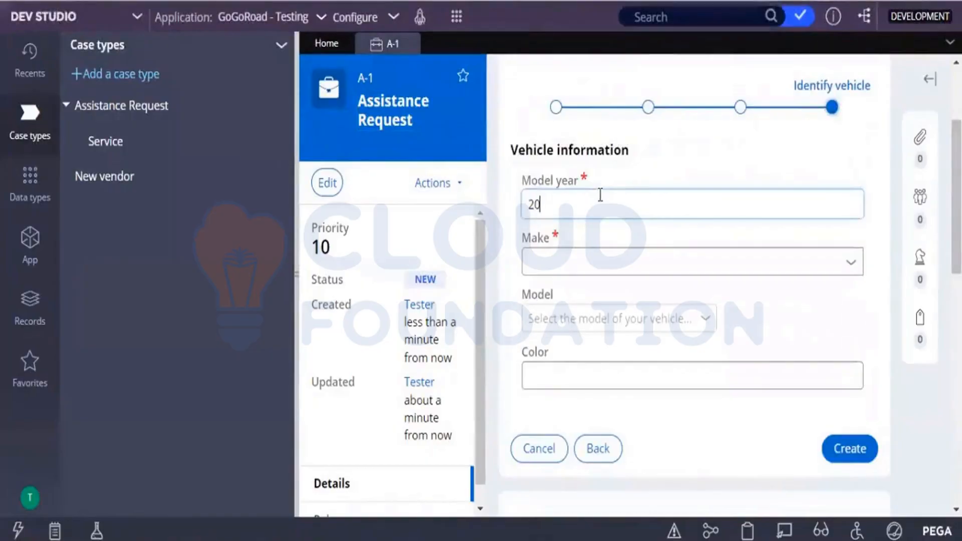
key("BackSpace")
key("BackSpace")
type("17")
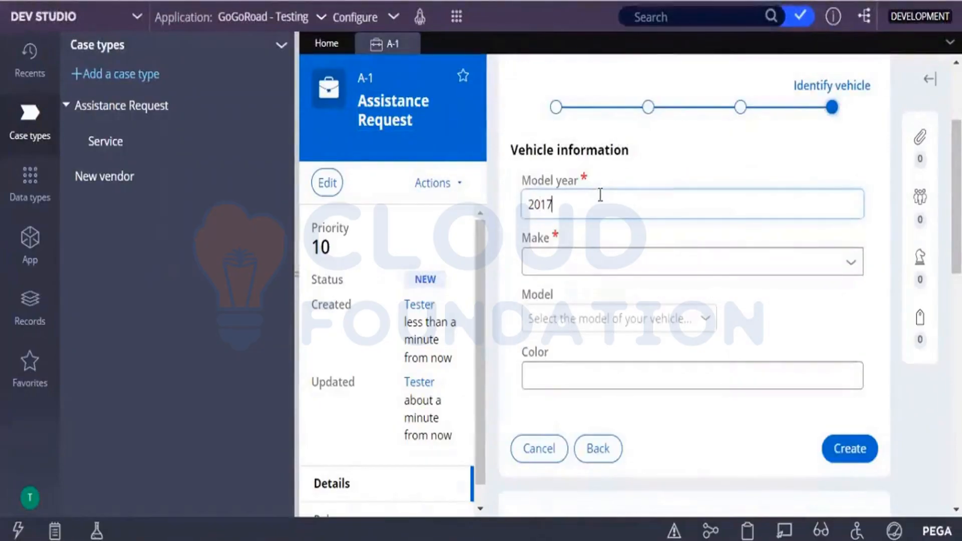
Step: Set the vehicle make to Subaru and view the models offered for it
left_click(851, 264)
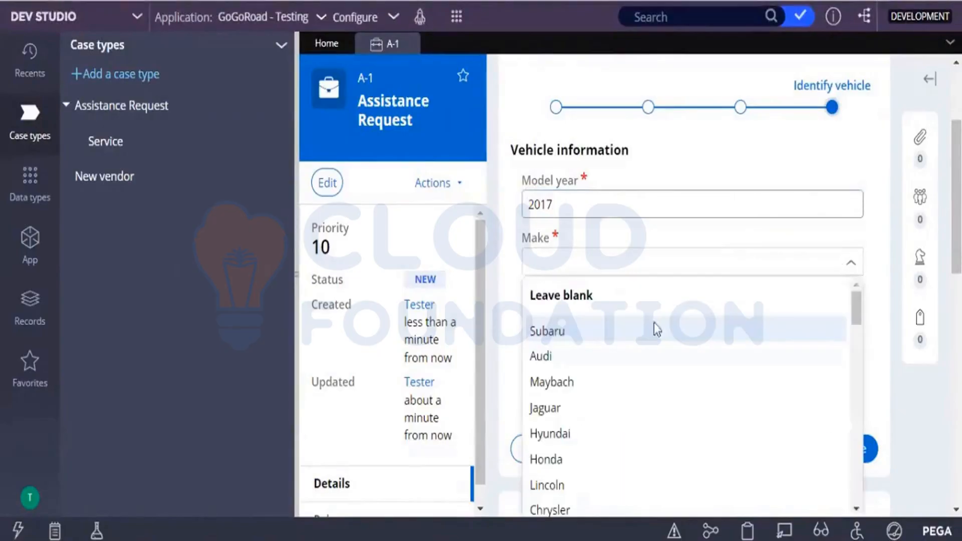
left_click(591, 333)
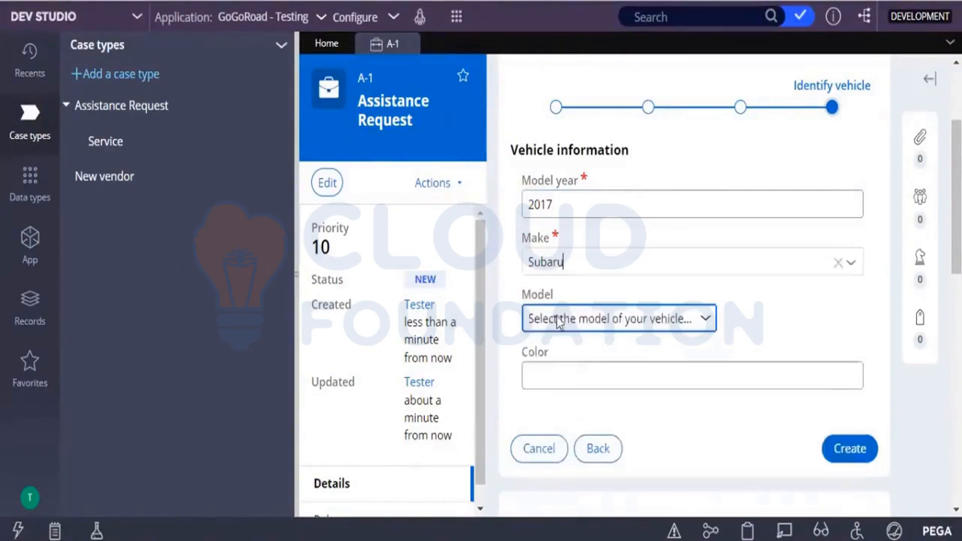
left_click(576, 326)
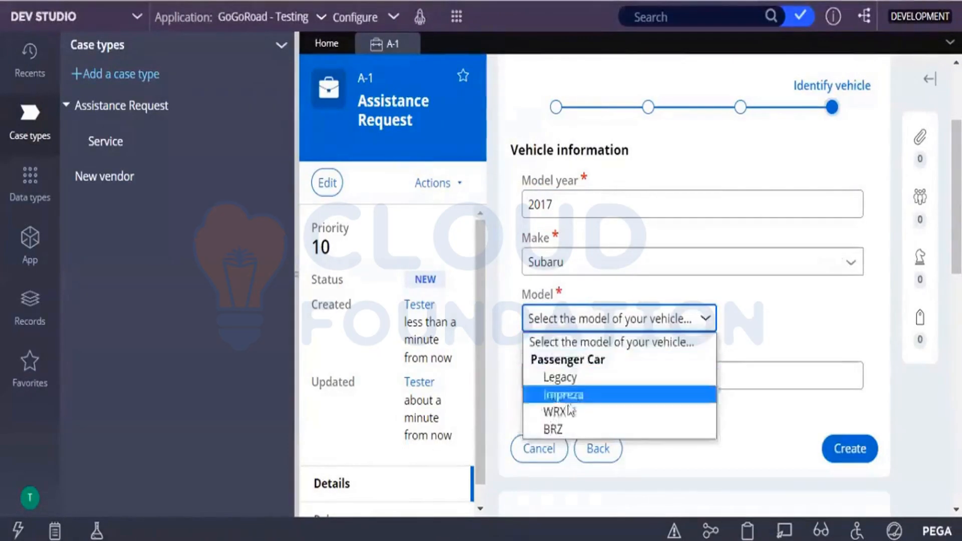
Step: Change the vehicle make to Toyota and view the models offered for it
left_click(855, 272)
left_click(856, 272)
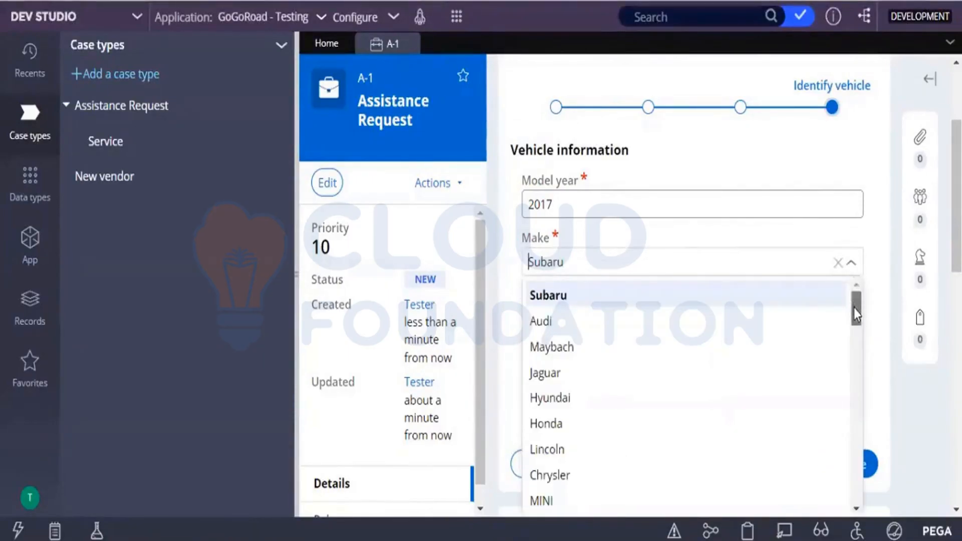
left_click_drag(853, 308, 842, 428)
scroll(845, 436, "down", 5)
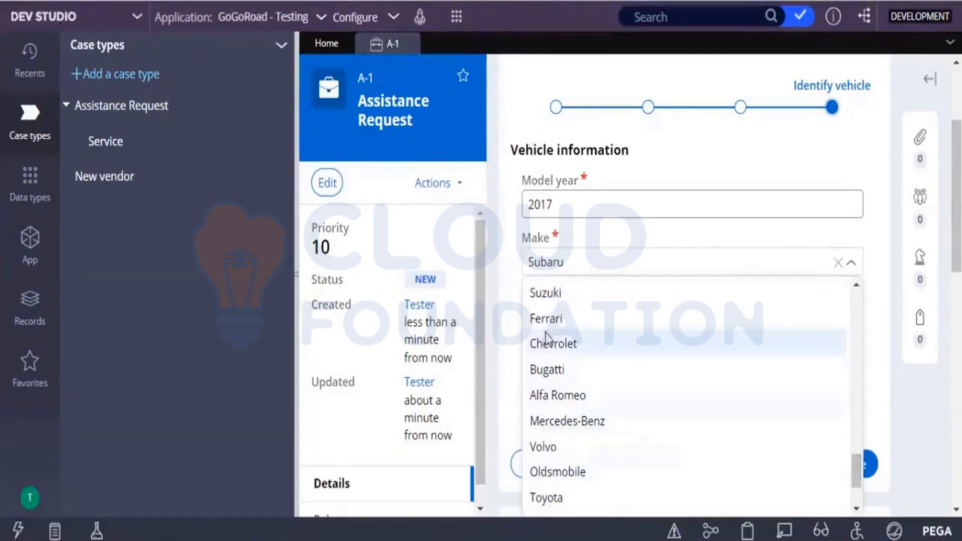
left_click(545, 501)
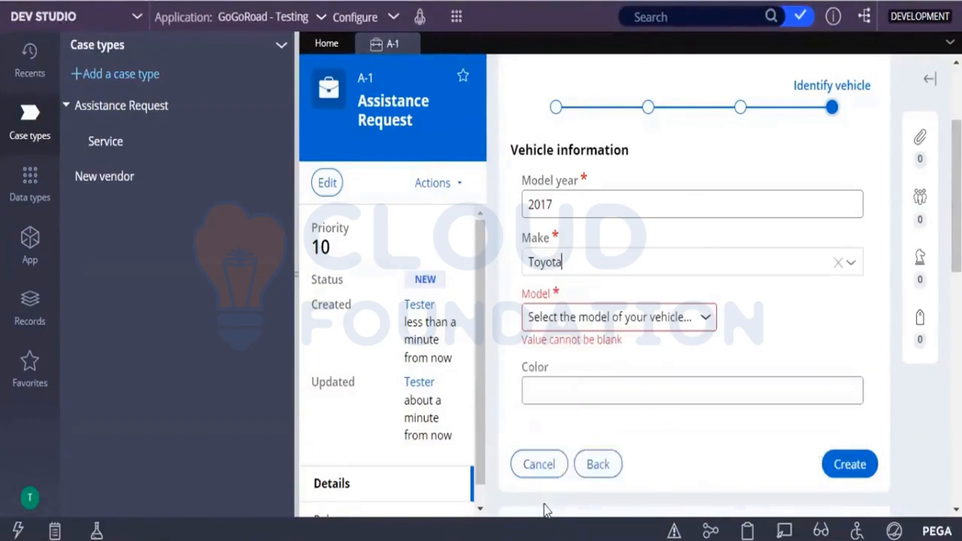
left_click(707, 320)
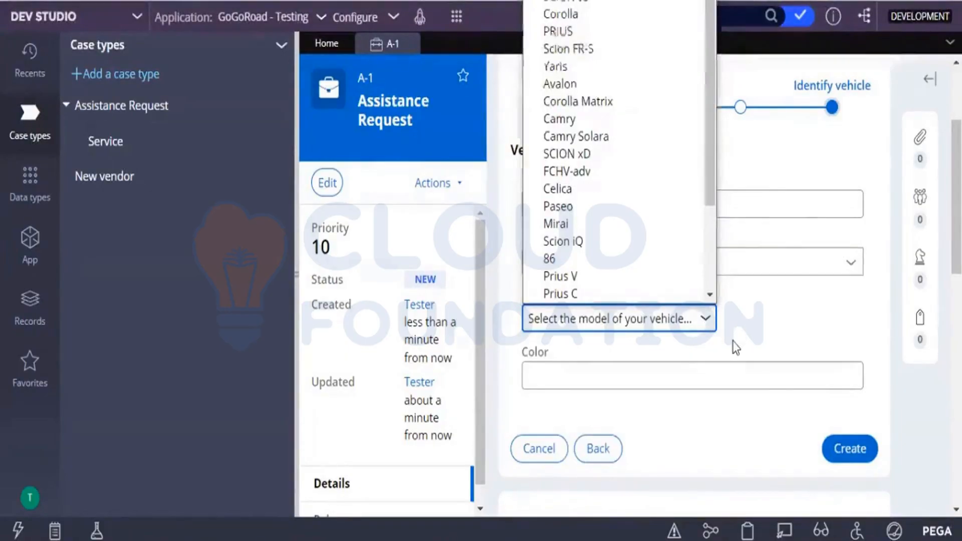
left_click_drag(732, 342, 855, 273)
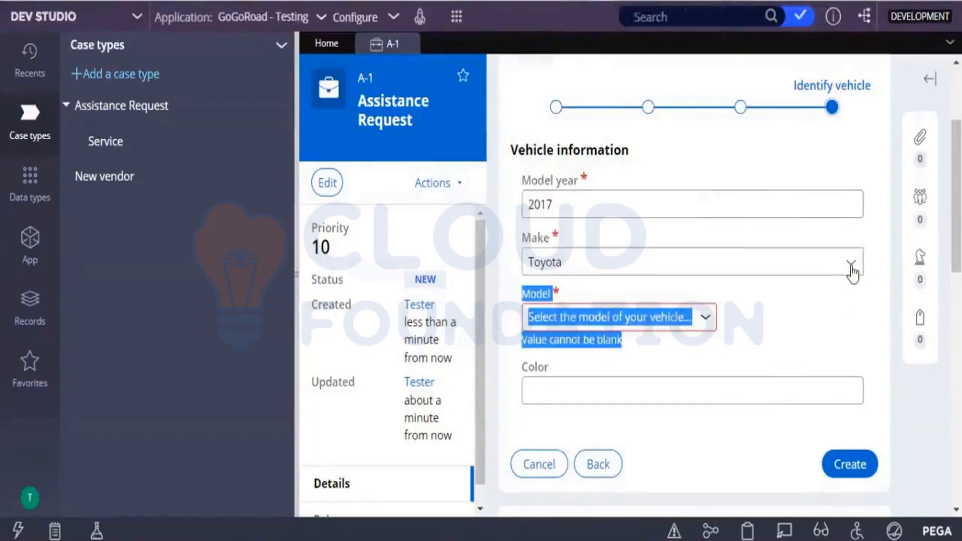
Step: Change the vehicle make to Saturn and check which models it offers
left_click(851, 268)
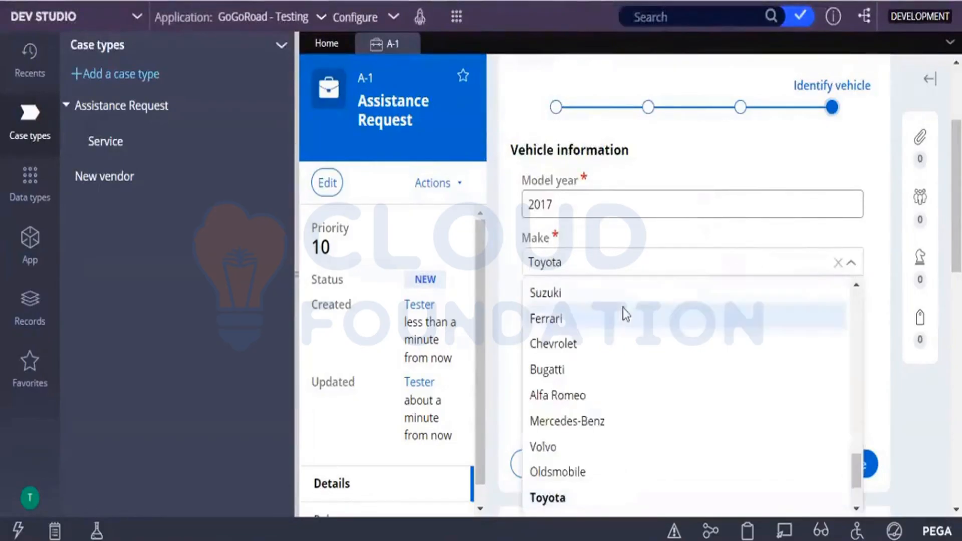
left_click_drag(855, 463, 814, 377)
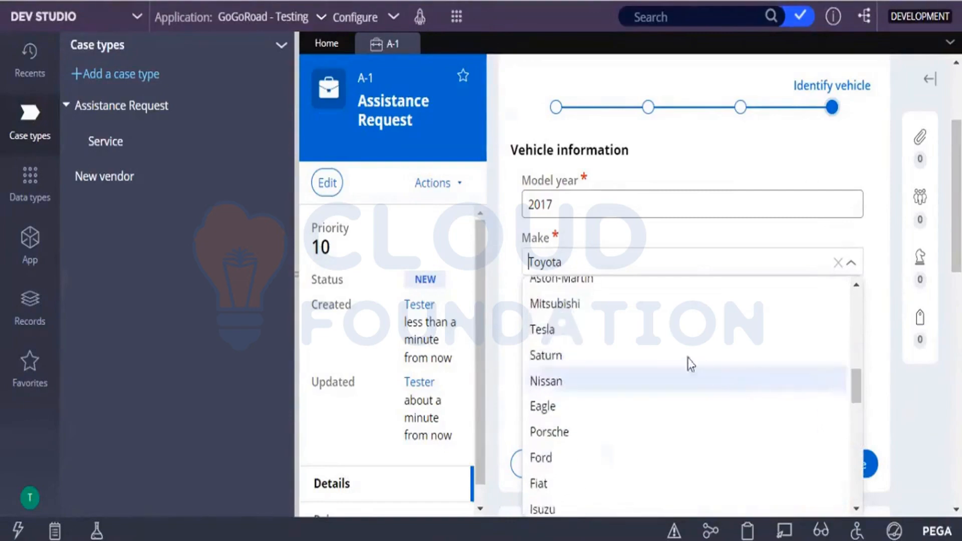
left_click(551, 354)
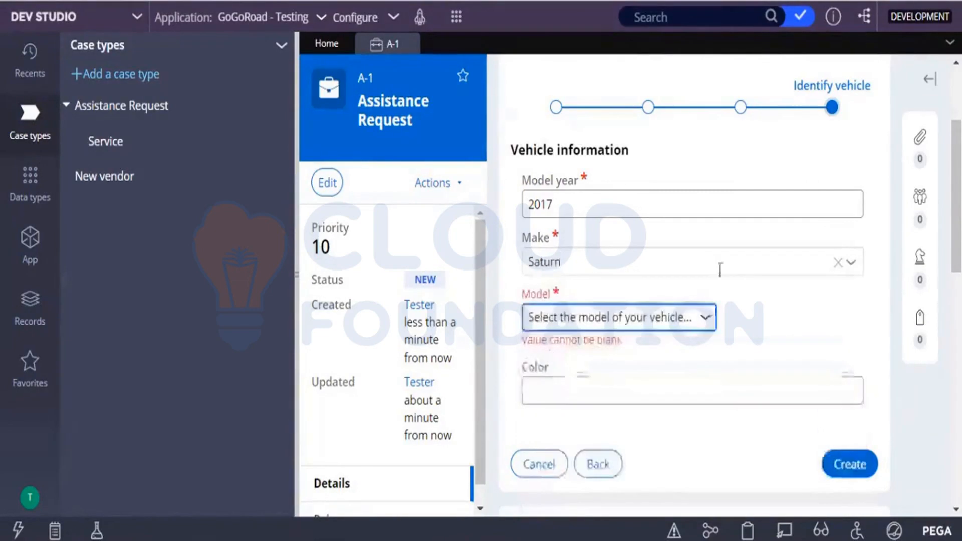
left_click(703, 319)
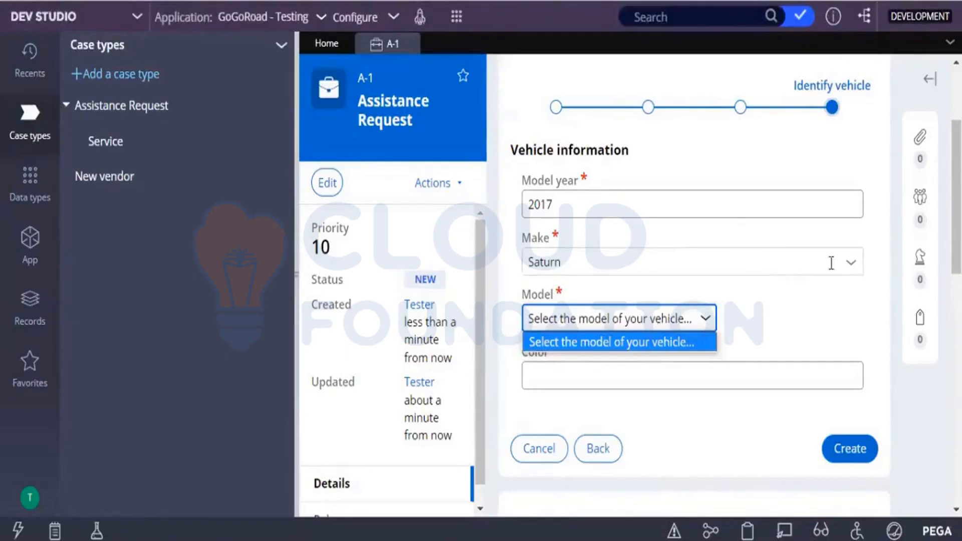
Step: Change the vehicle make to Tesla and view the models offered for it
left_click(852, 270)
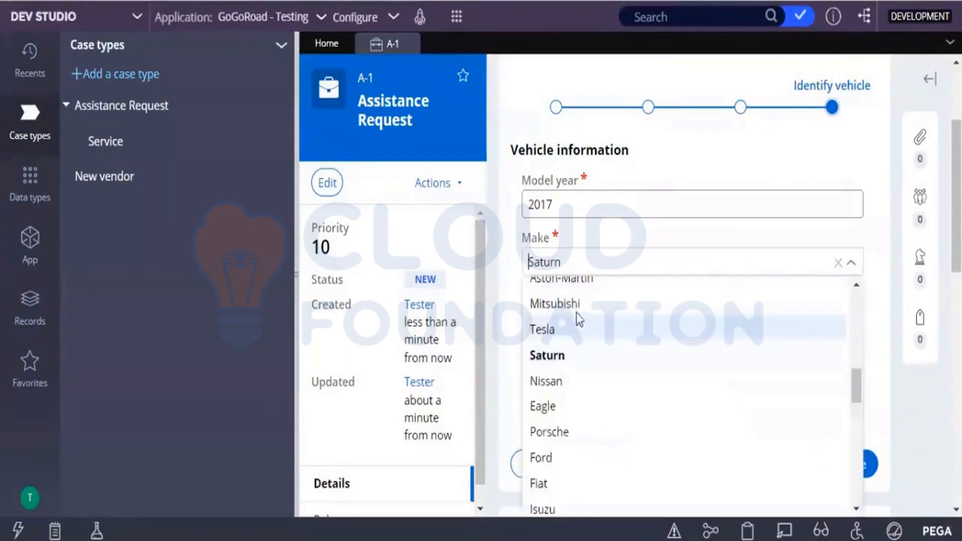
left_click(536, 330)
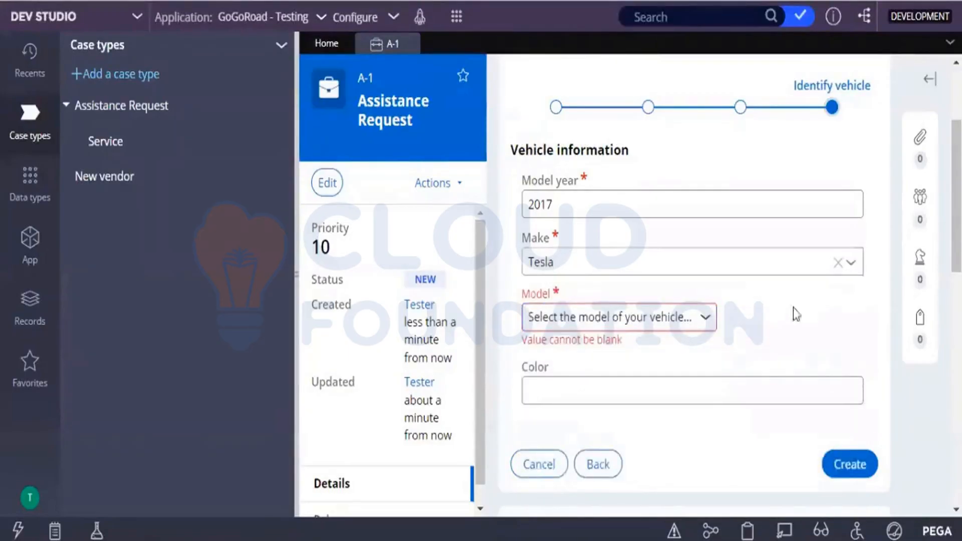
left_click(676, 318)
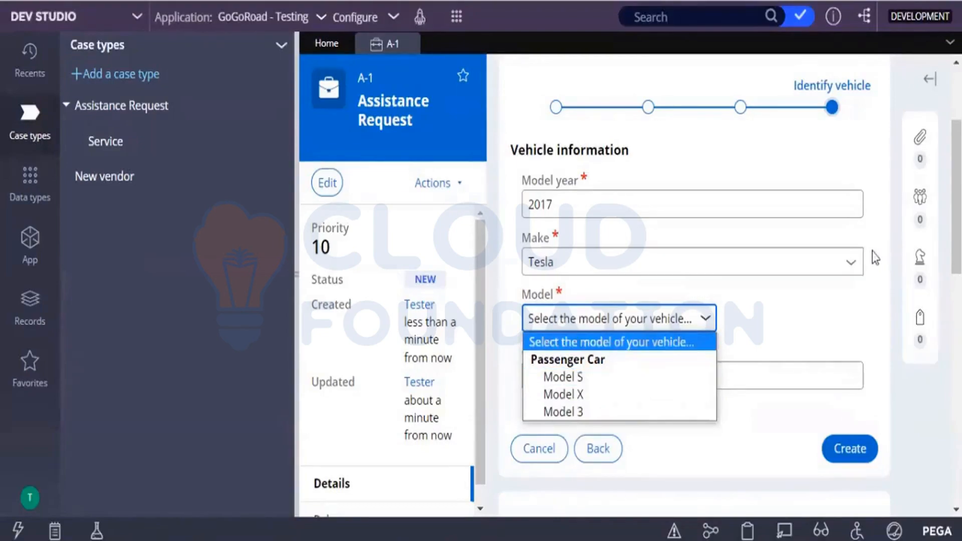
Step: Change the vehicle make to Nissan and view the models offered for it
left_click(855, 274)
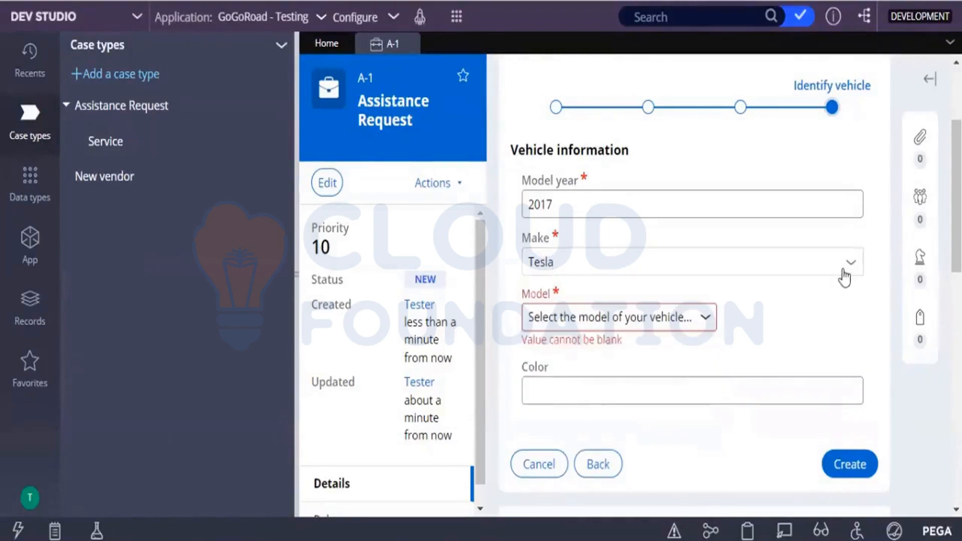
left_click(844, 277)
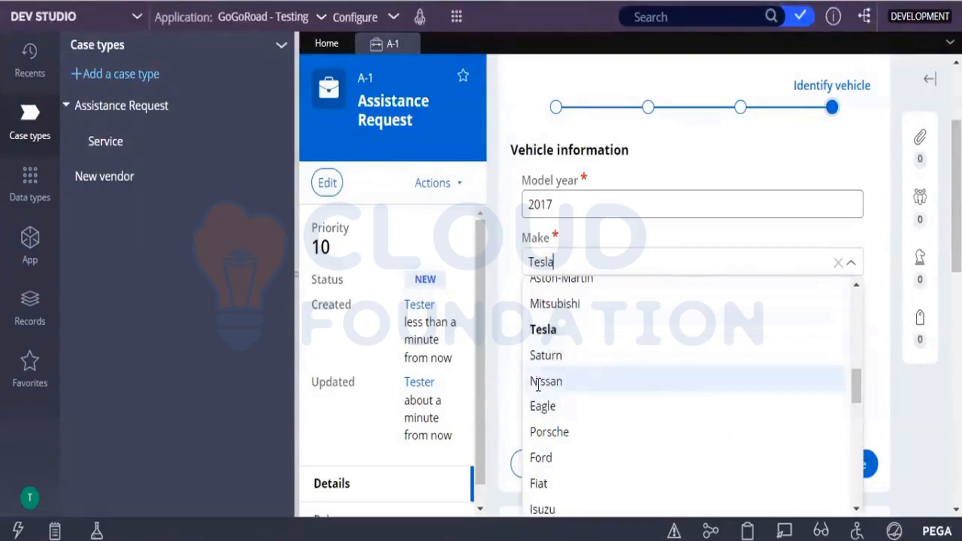
left_click(538, 382)
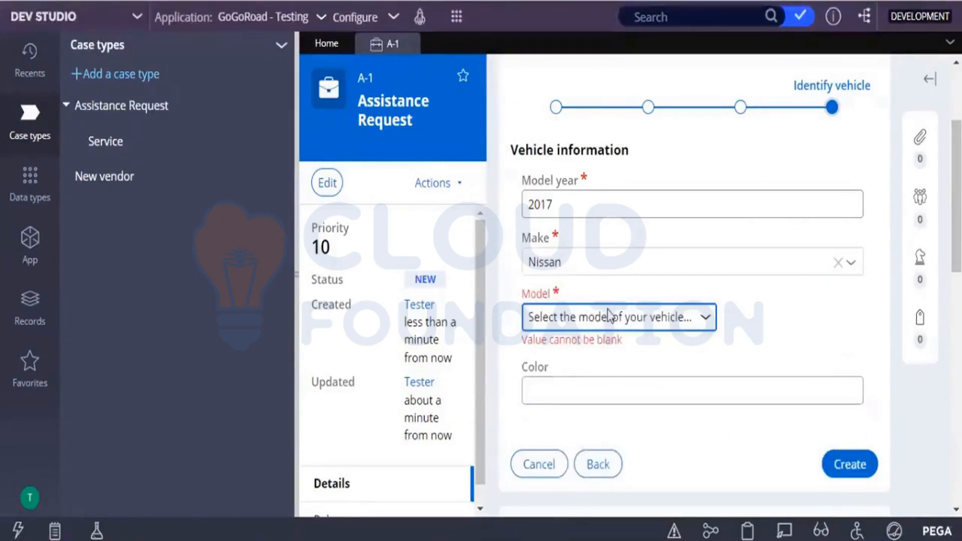
left_click(608, 317)
left_click(608, 315)
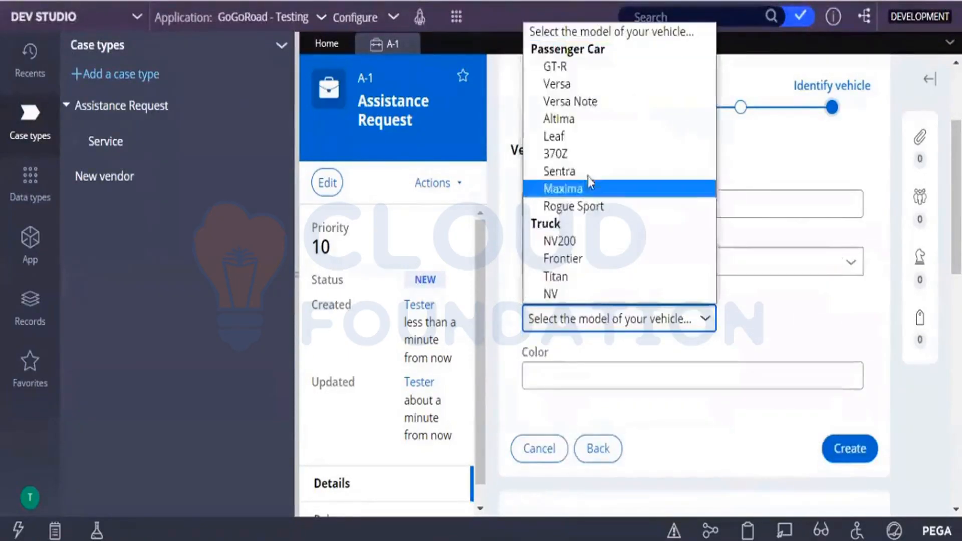
left_click(743, 331)
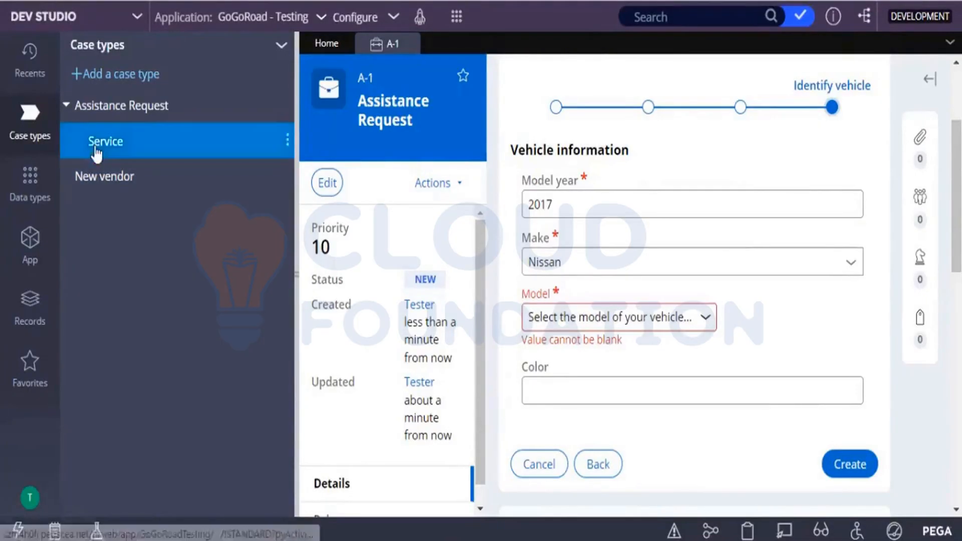
Step: Switch the workspace from App Studio back to Dev Studio
left_click(28, 202)
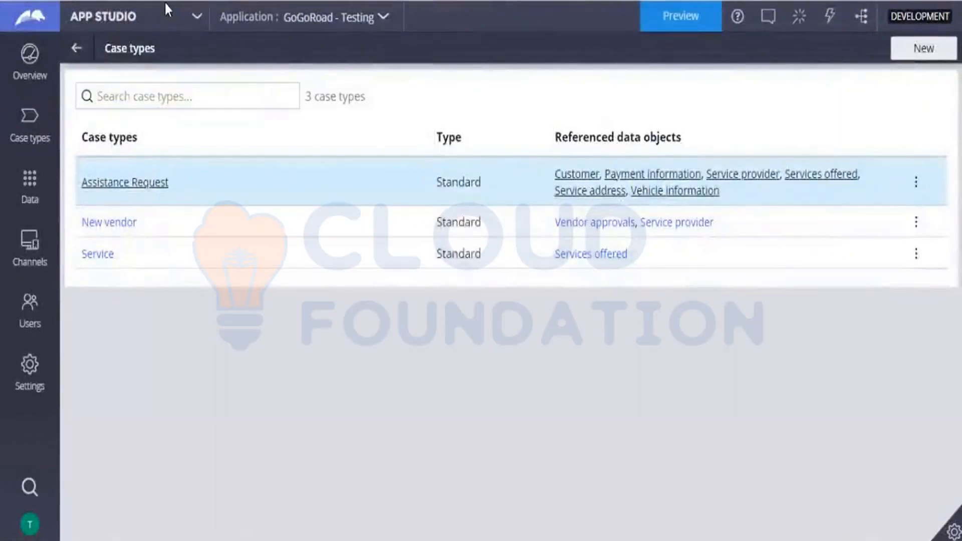
left_click(157, 14)
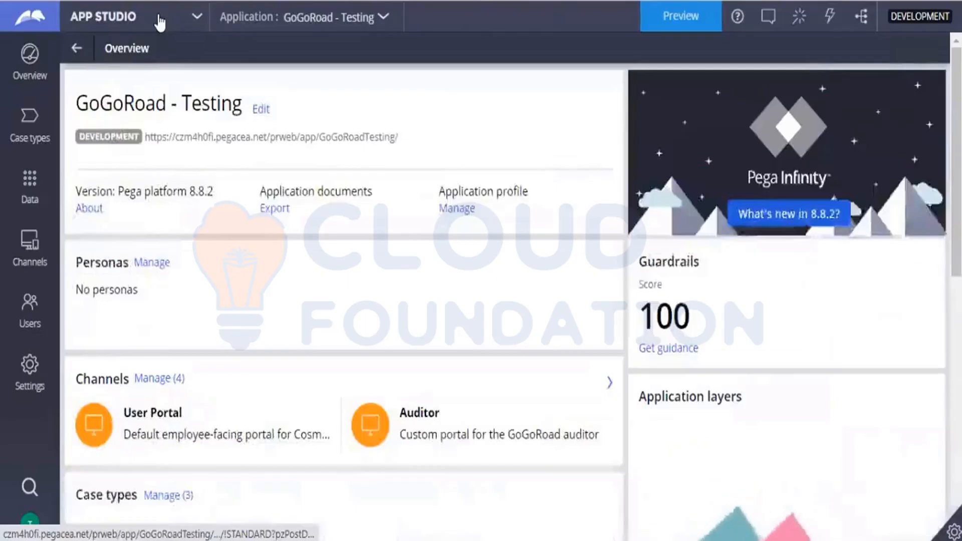
left_click(157, 17)
left_click(116, 76)
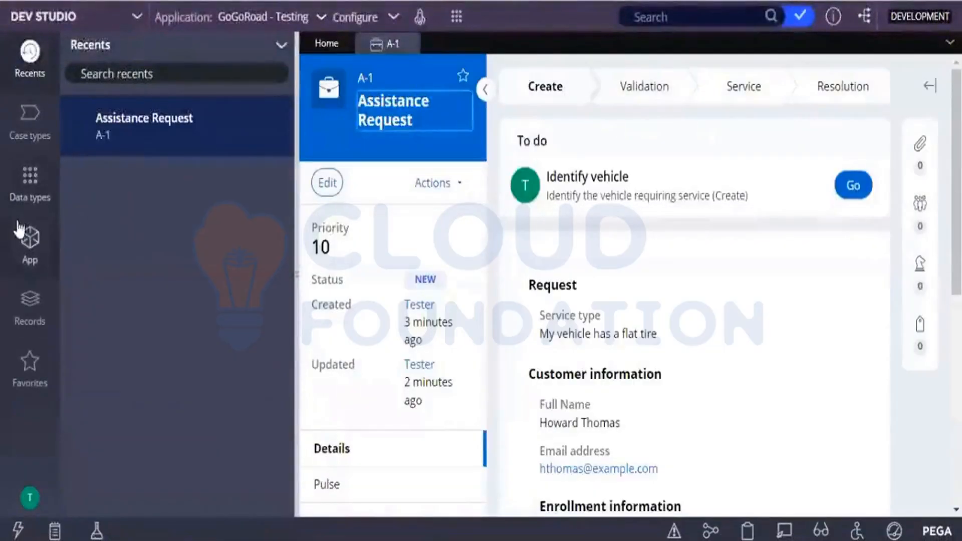
Step: Open the D_VehiclemodelsList data page from the usage information of the Vehicle models data type
left_click(26, 202)
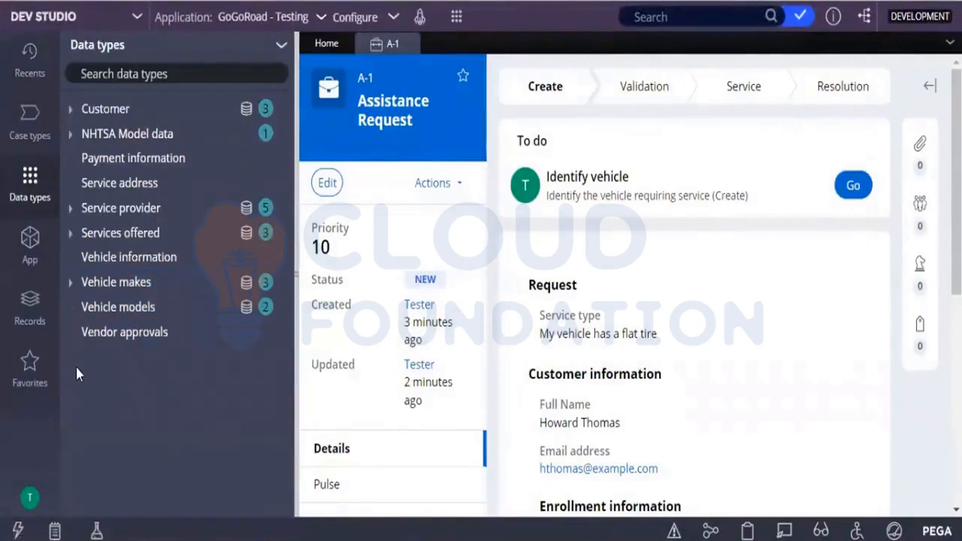
left_click(98, 312)
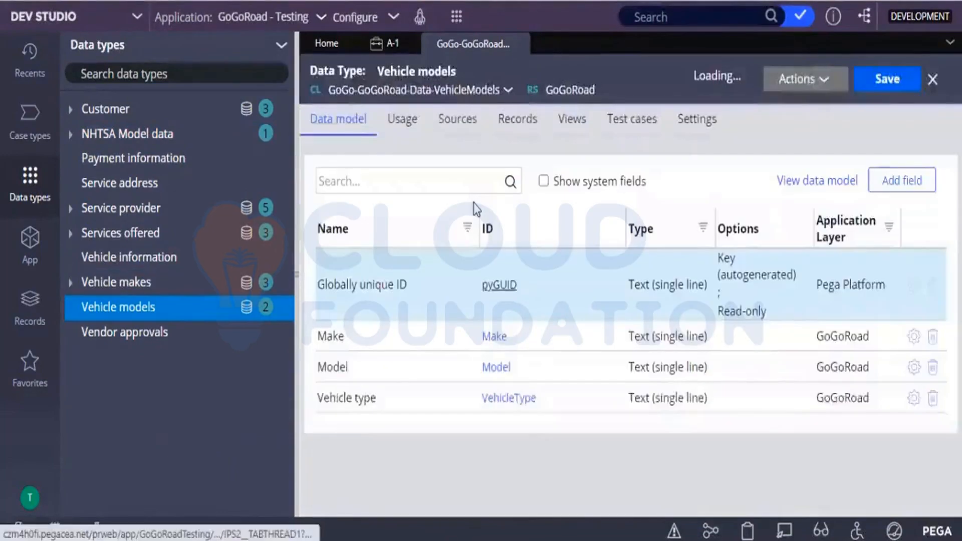
left_click(391, 132)
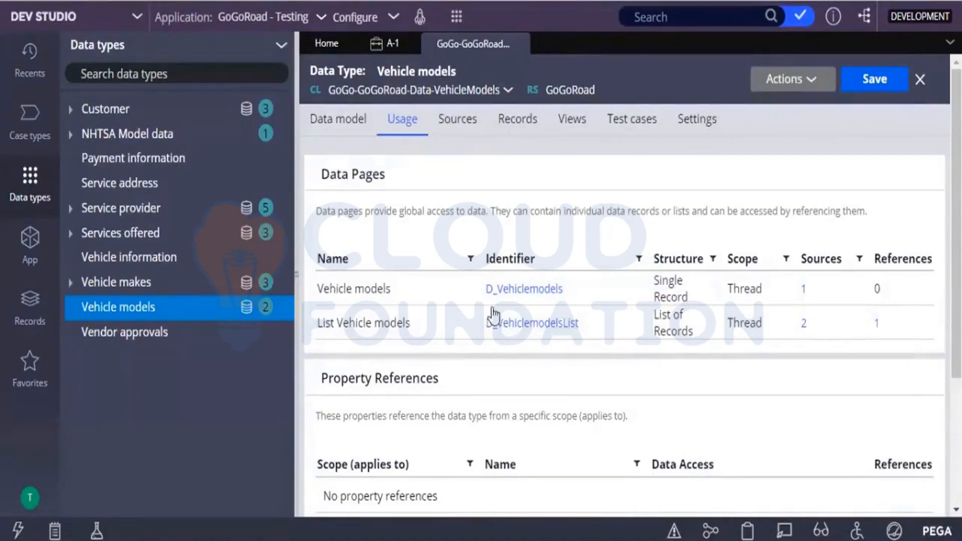
left_click(503, 323)
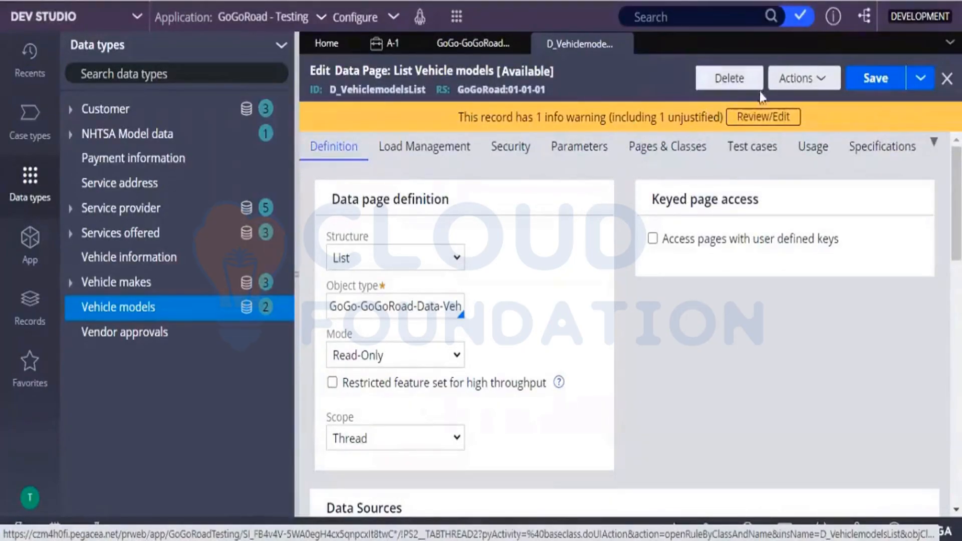
Step: Run the List Vehicle models data page with make Honda and modelyear 2017
left_click(803, 88)
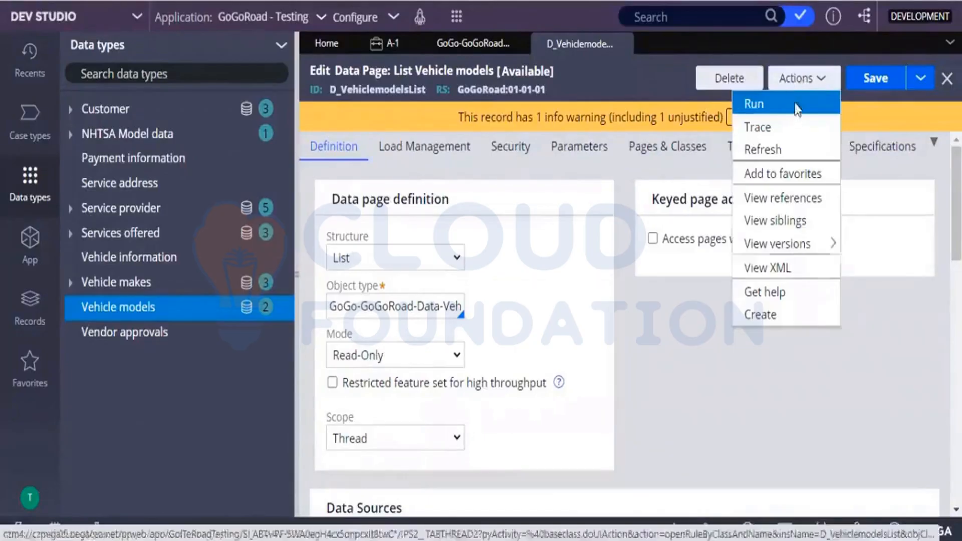
left_click(794, 104)
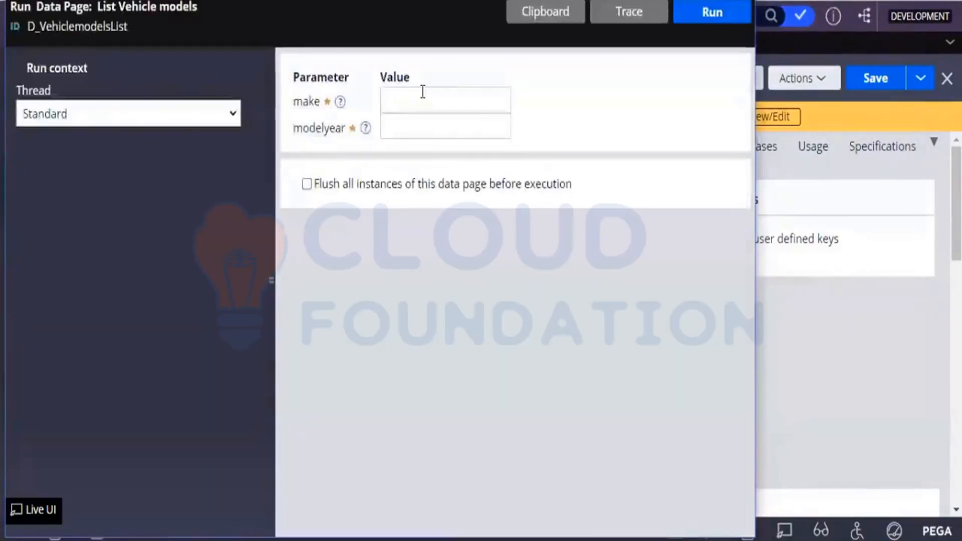
left_click(422, 91)
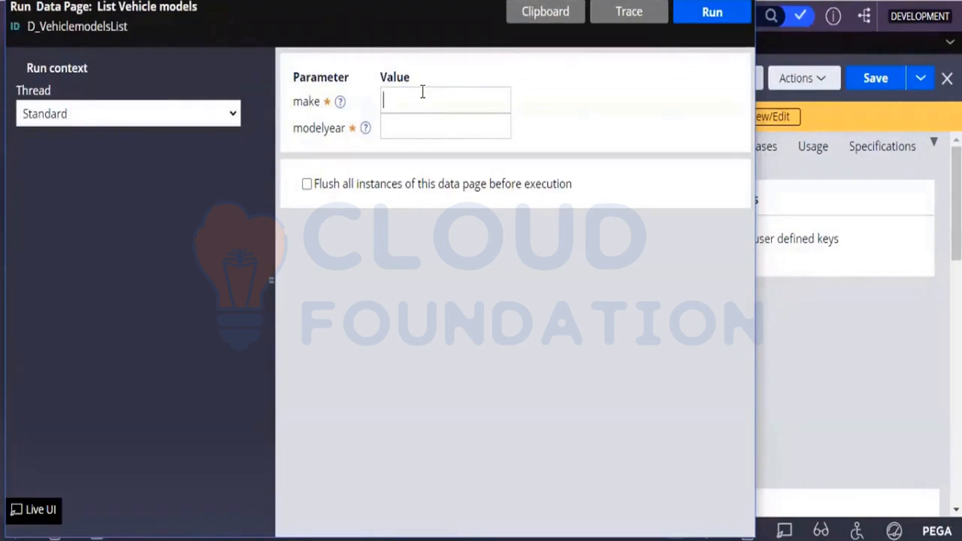
type("Honda")
left_click(423, 128)
type("2017")
left_click(687, 17)
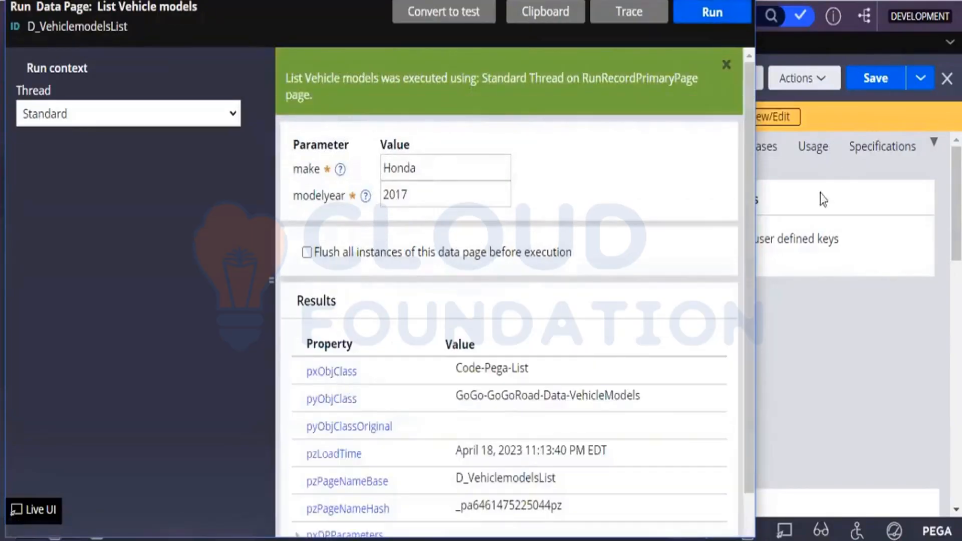
Step: Expand pxResults and inspect the make, model and vehicle type of the first two result entries
left_click_drag(747, 171, 749, 243)
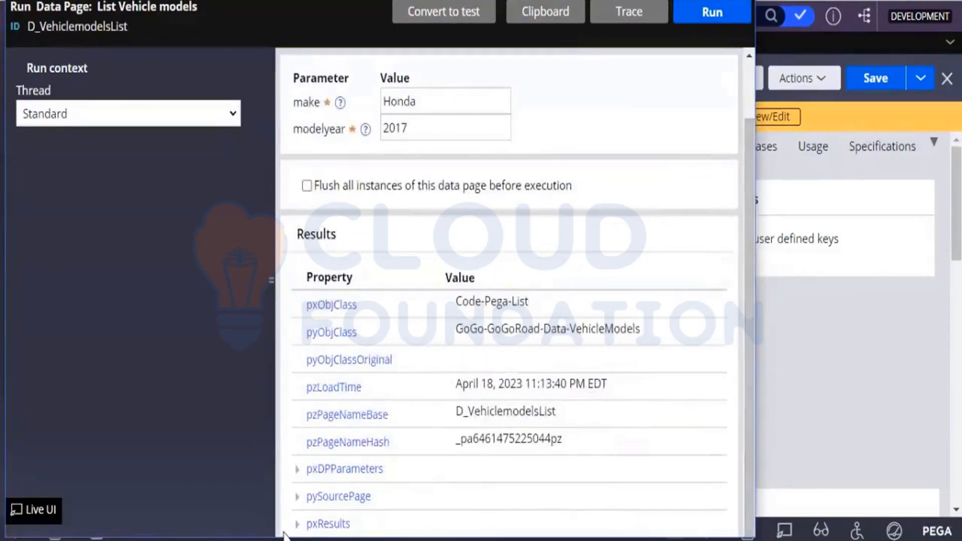
left_click(329, 512)
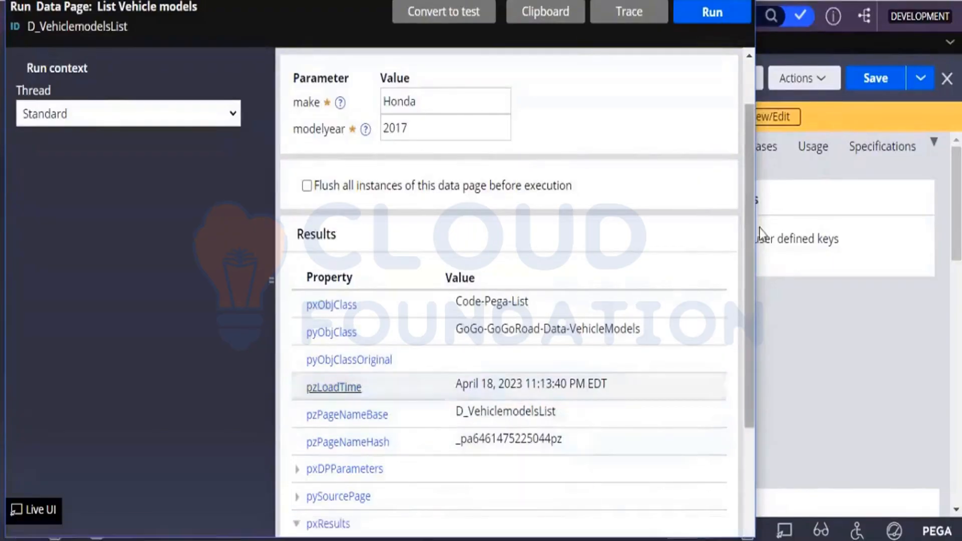
scroll(750, 228, "down", 4)
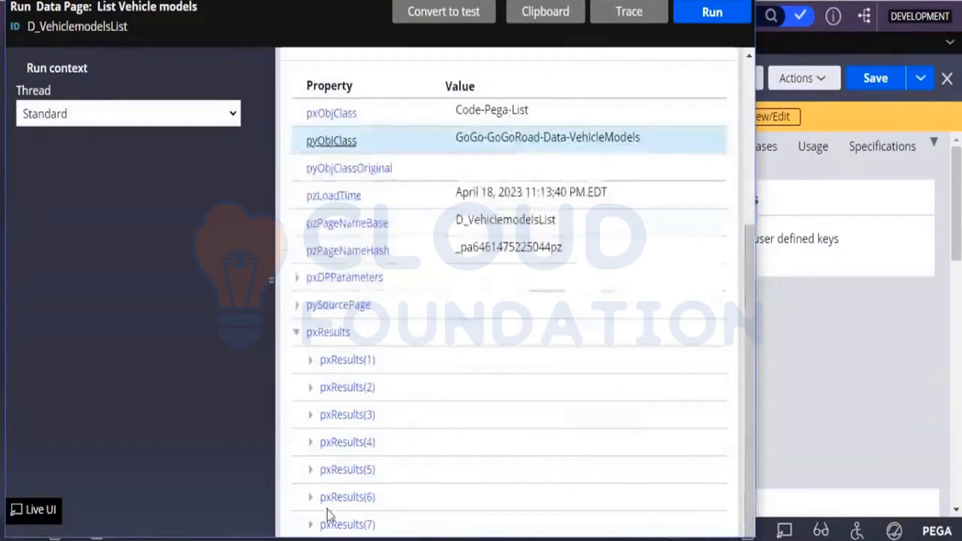
left_click(311, 365)
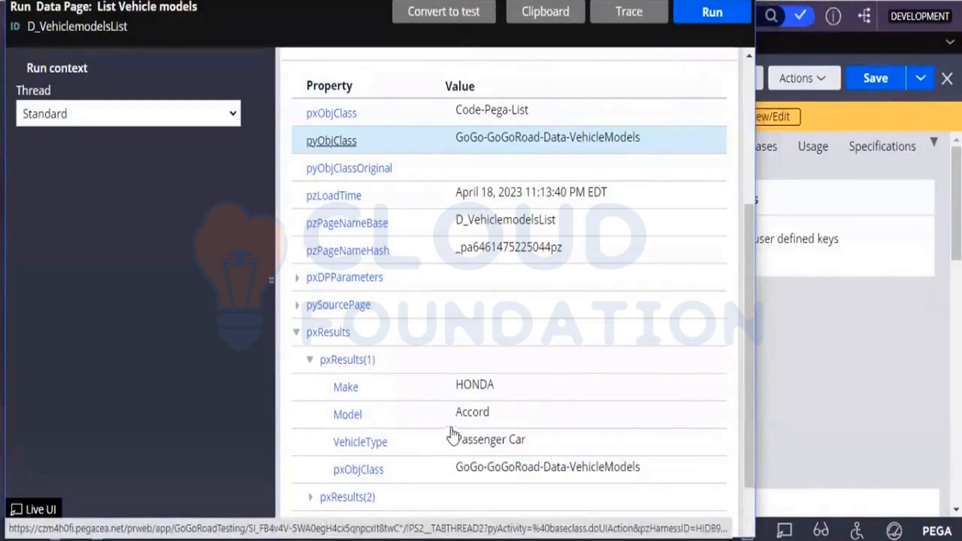
left_click(311, 364)
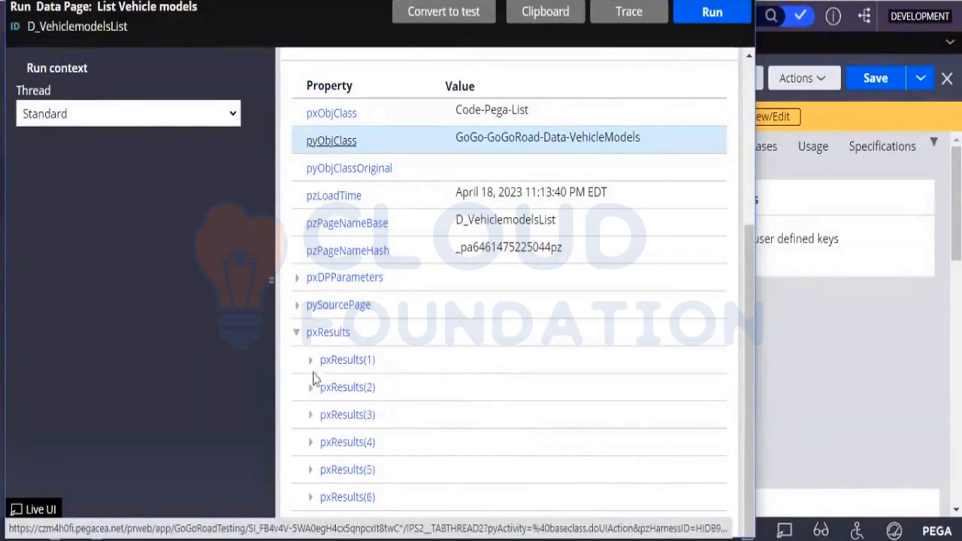
left_click(311, 387)
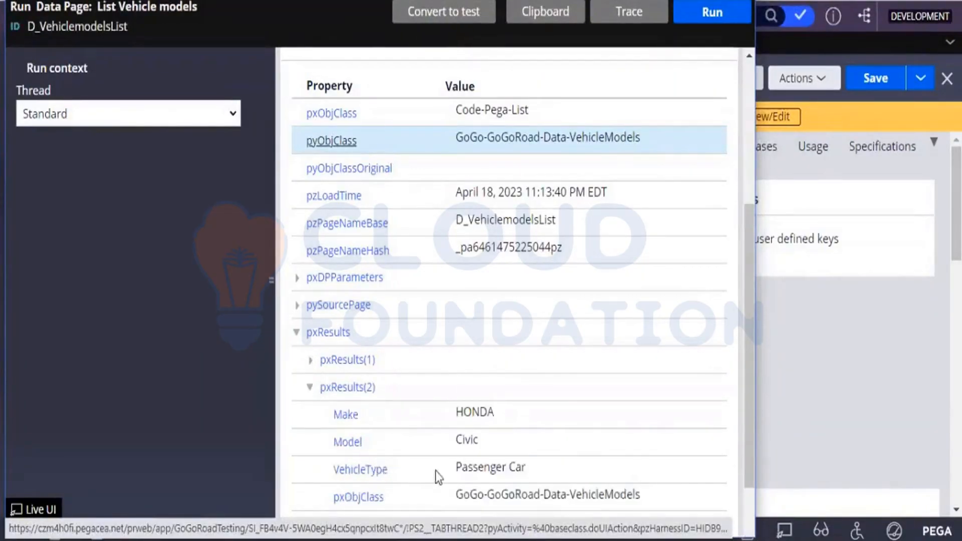
left_click(310, 387)
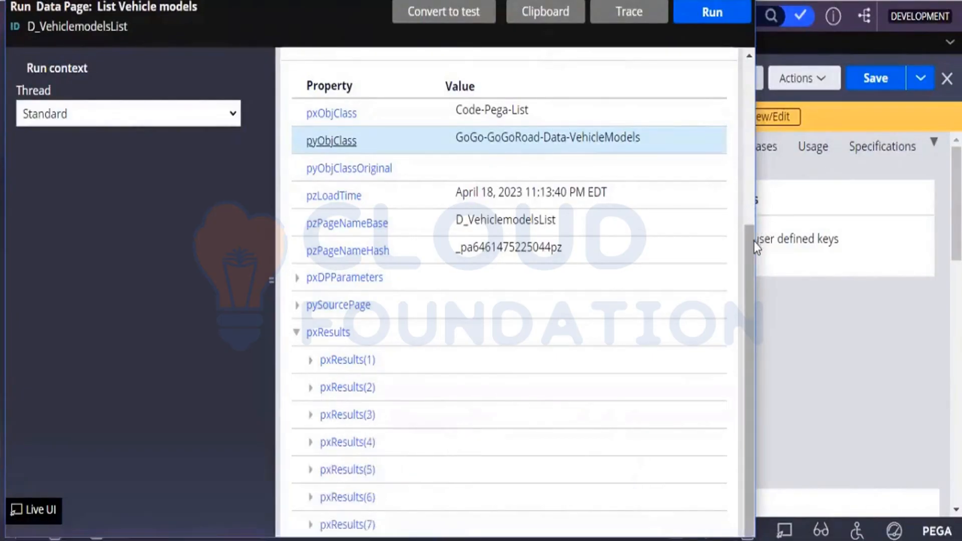
Step: Run the data page again with make saturn and review the returned properties
scroll(746, 150, "up", 5)
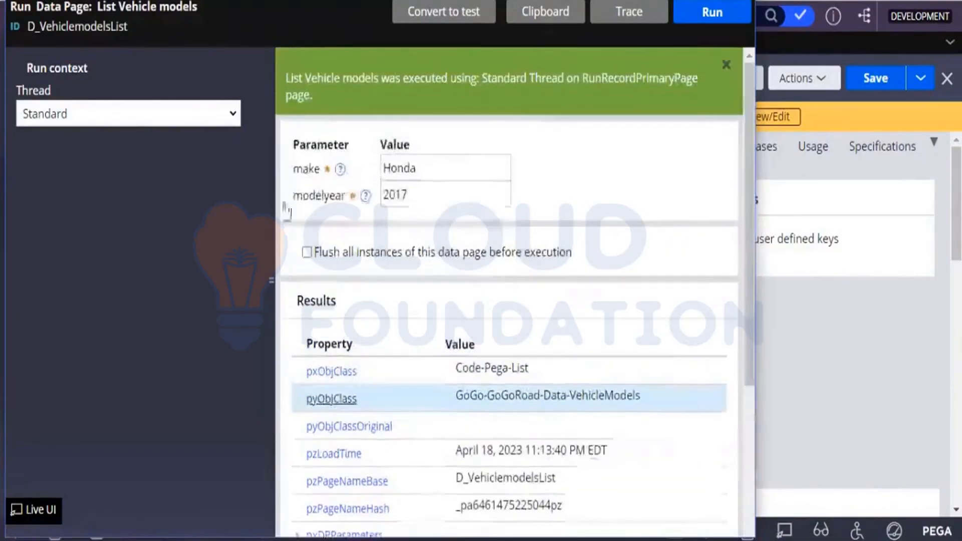
left_click(421, 170)
key("BackSpace")
key("BackSpace")
key("BackSpace")
key("BackSpace")
key("BackSpace")
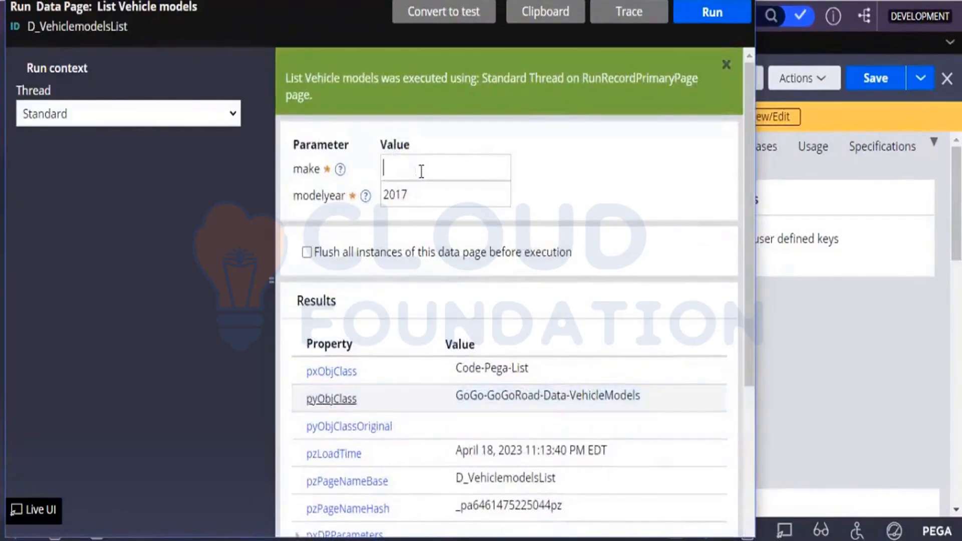
type("saturn")
left_click(694, 22)
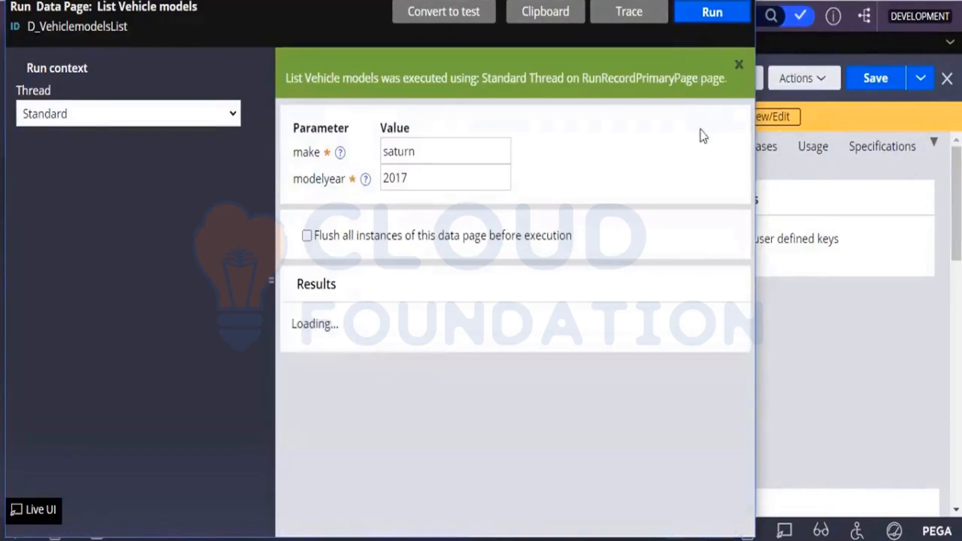
scroll(746, 174, "down", 1)
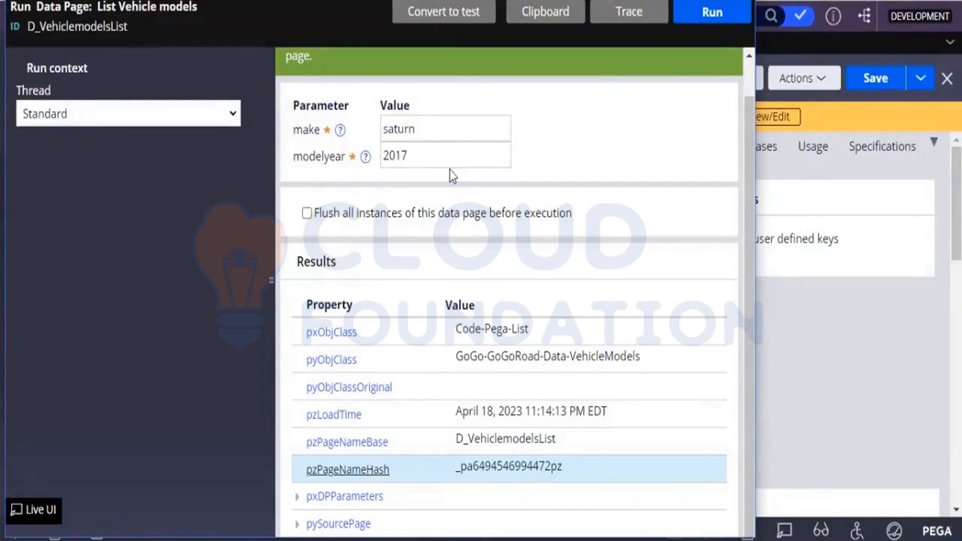
Step: Set the make parameter back to Honda and run the data page again
left_click(442, 129)
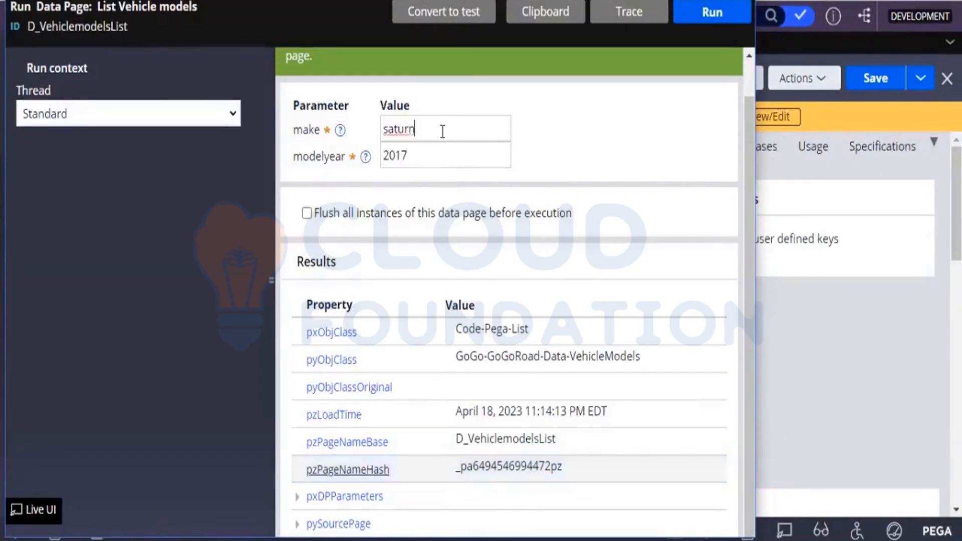
type("=")
key("BackSpace")
key("BackSpace")
key("BackSpace")
key("BackSpace")
key("BackSpace")
key("BackSpace")
key("BackSpace")
type("Honda")
left_click(695, 22)
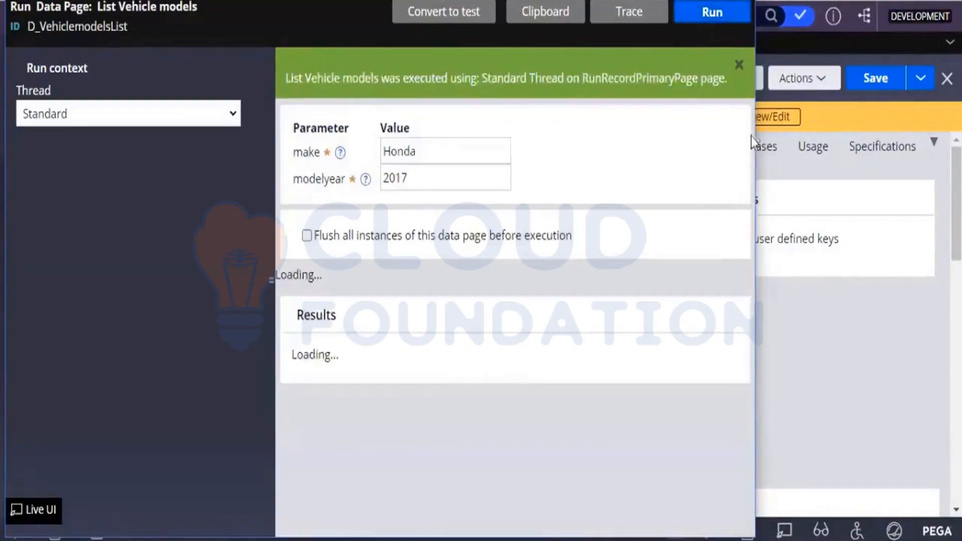
Step: Expand pxResults of the Honda run and review the list of returned entries
scroll(747, 141, "down", 2)
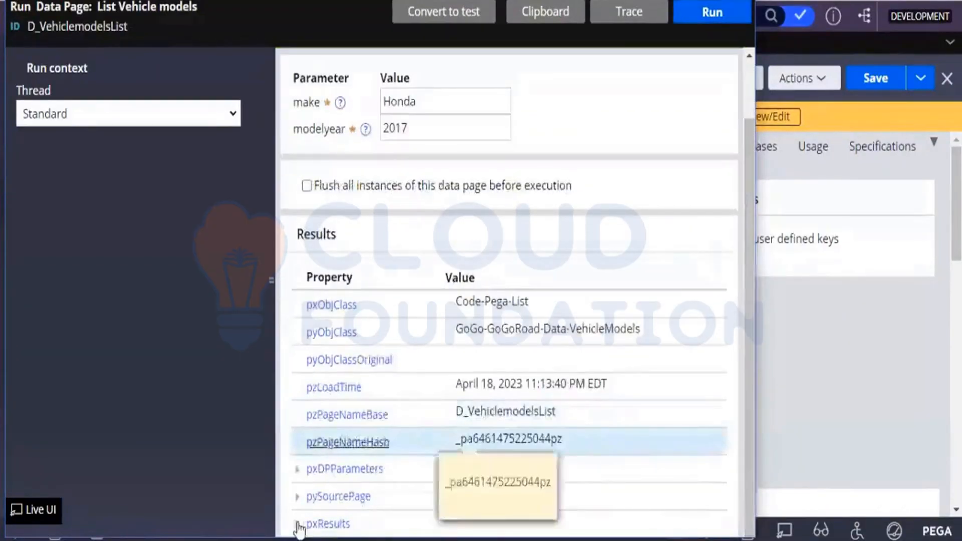
left_click(297, 524)
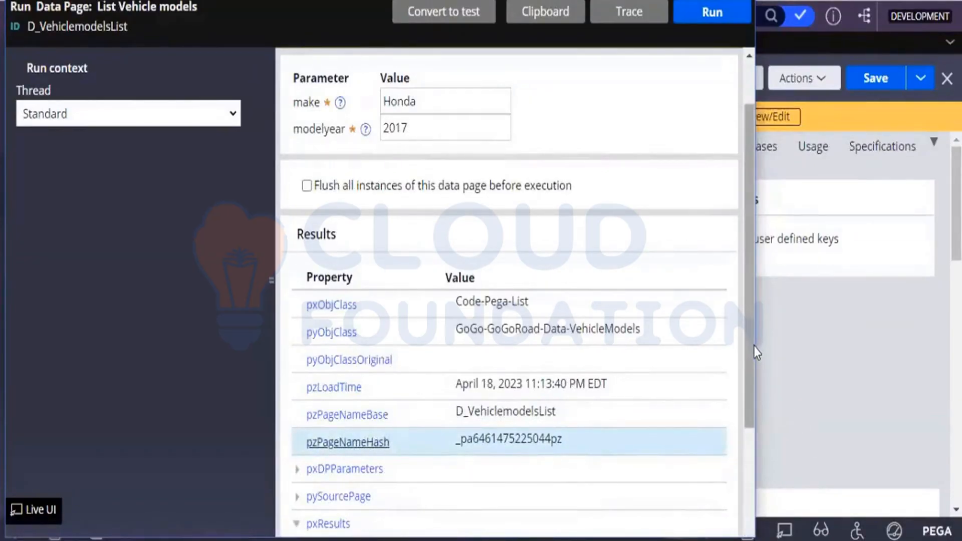
left_click(765, 386)
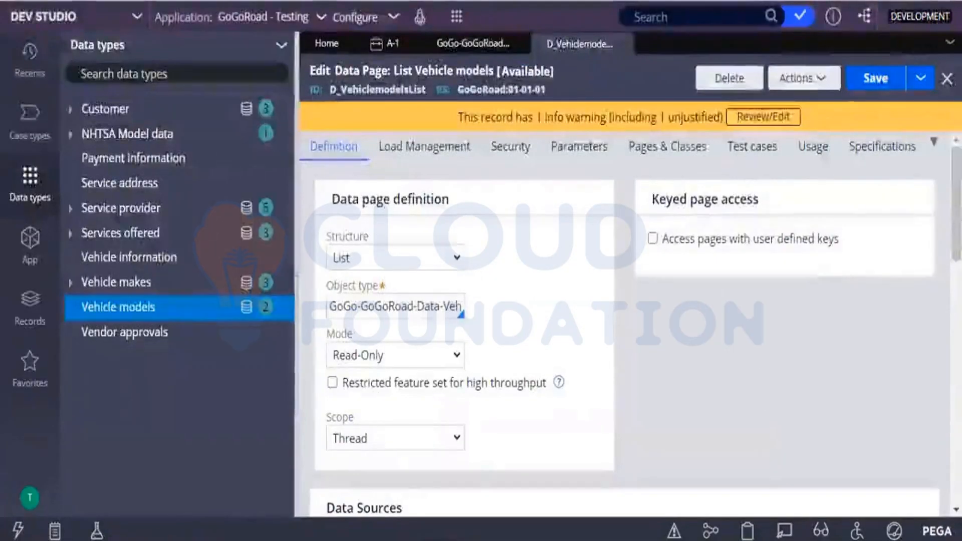
mouse_move(245, 536)
left_click(313, 499)
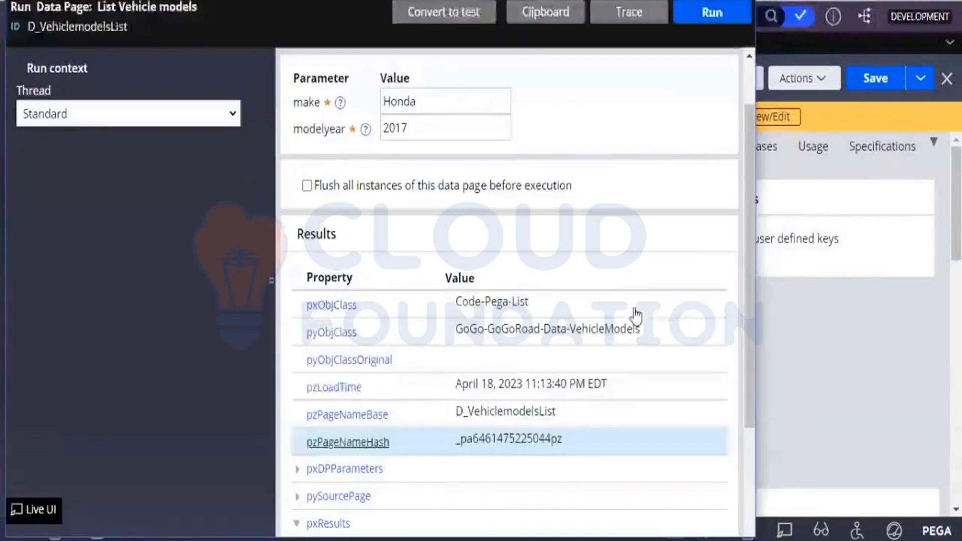
left_click_drag(746, 225, 739, 337)
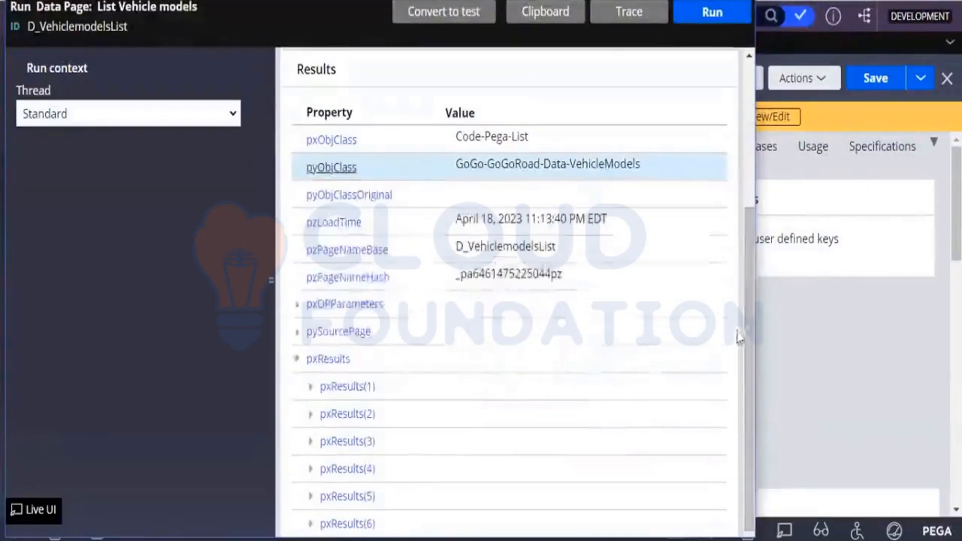
left_click_drag(752, 278, 722, 137)
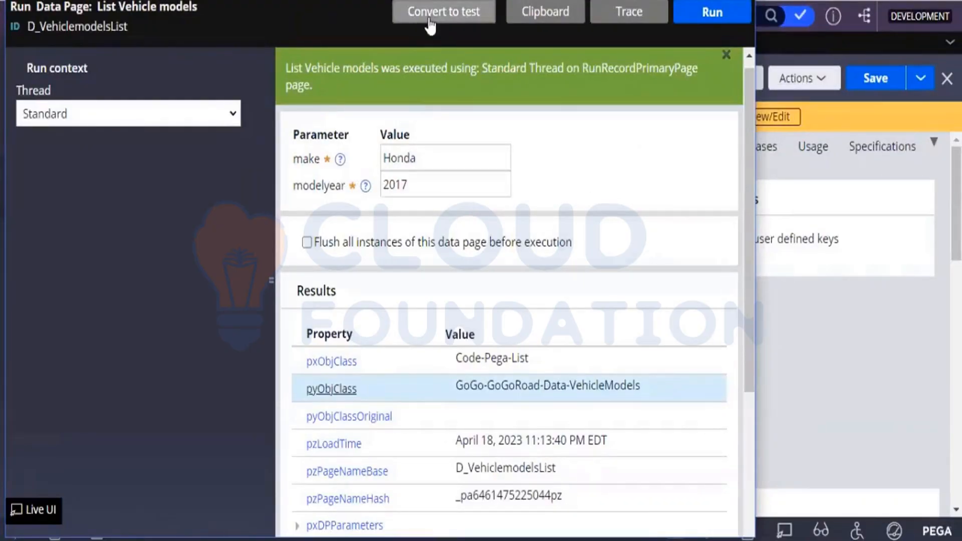
Step: Convert the Honda 2017 run of the data page into a test case and review its description with the make and modelyear parameters
left_click(430, 20)
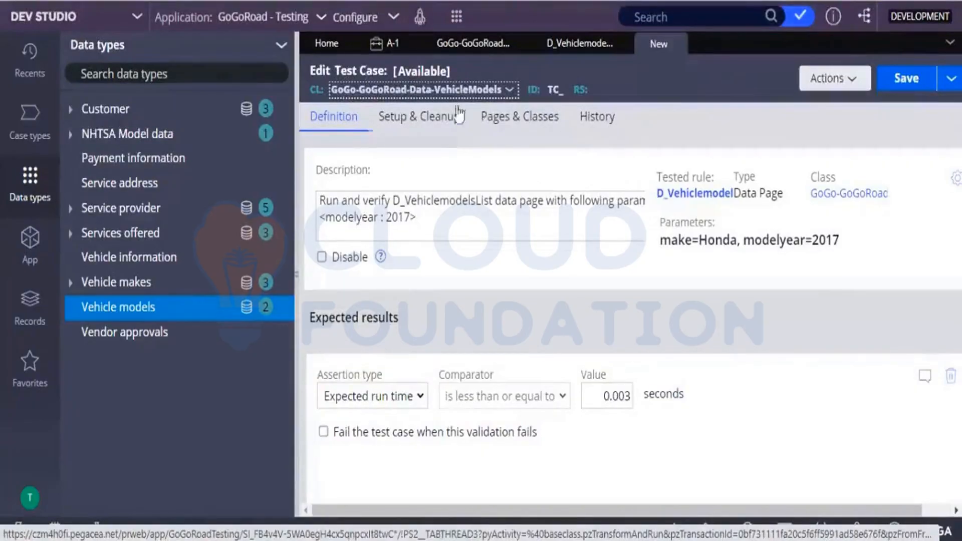
left_click(399, 203)
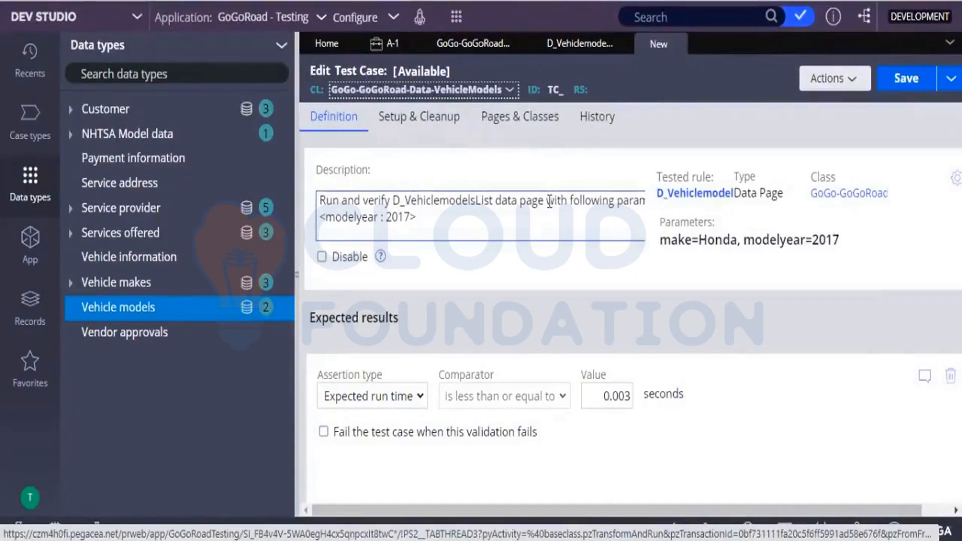
left_click_drag(550, 201, 580, 201)
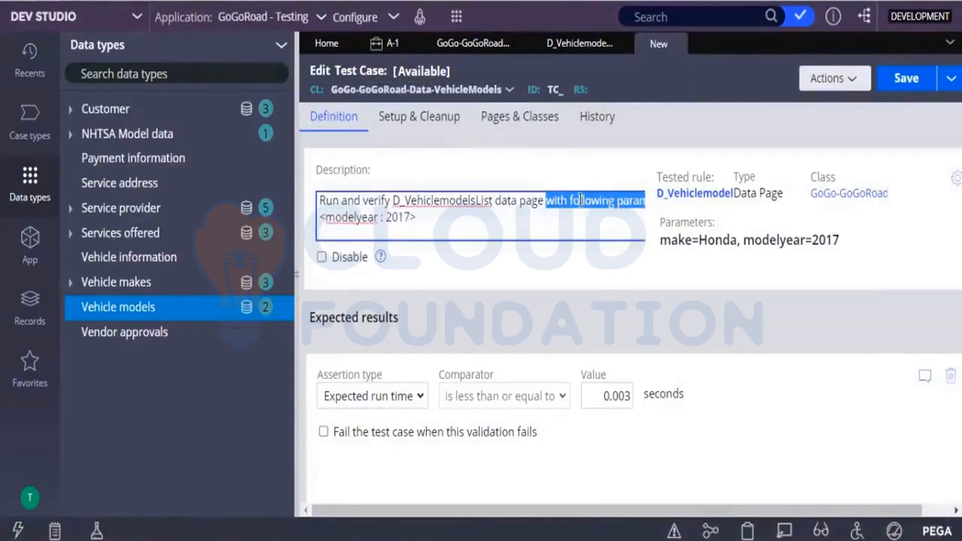
left_click(412, 219)
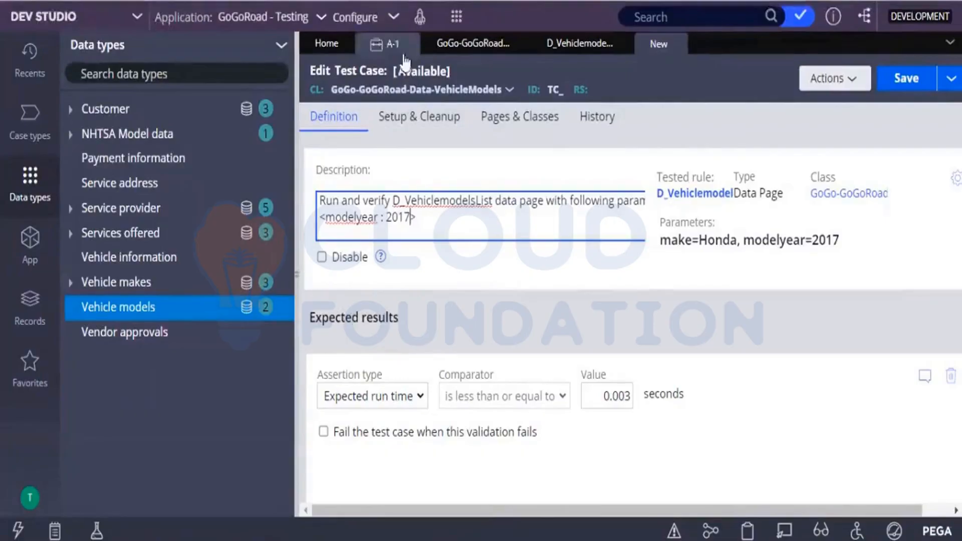
Step: Open the Identify vehicle form of assistance request A-1, review the Make options, and return to the test case through the data page
left_click(391, 43)
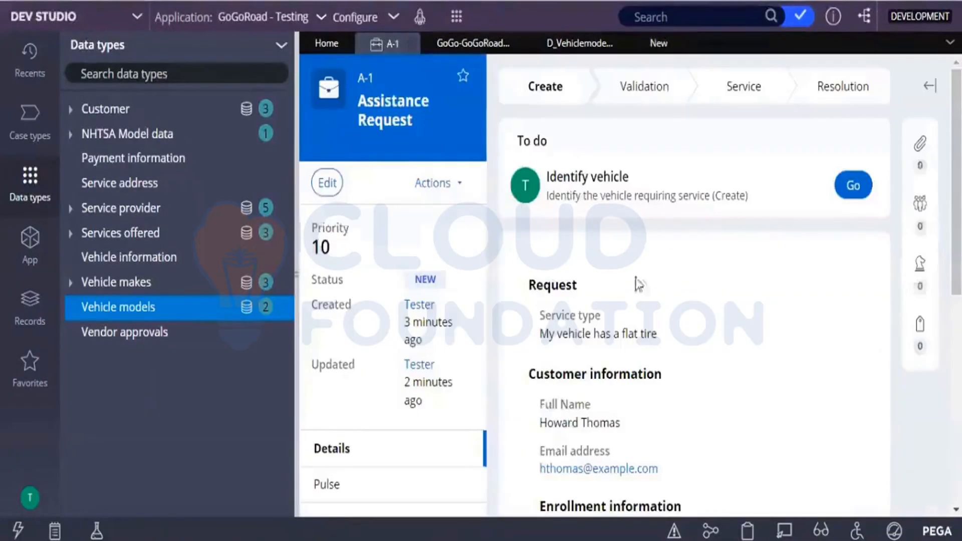
left_click(853, 185)
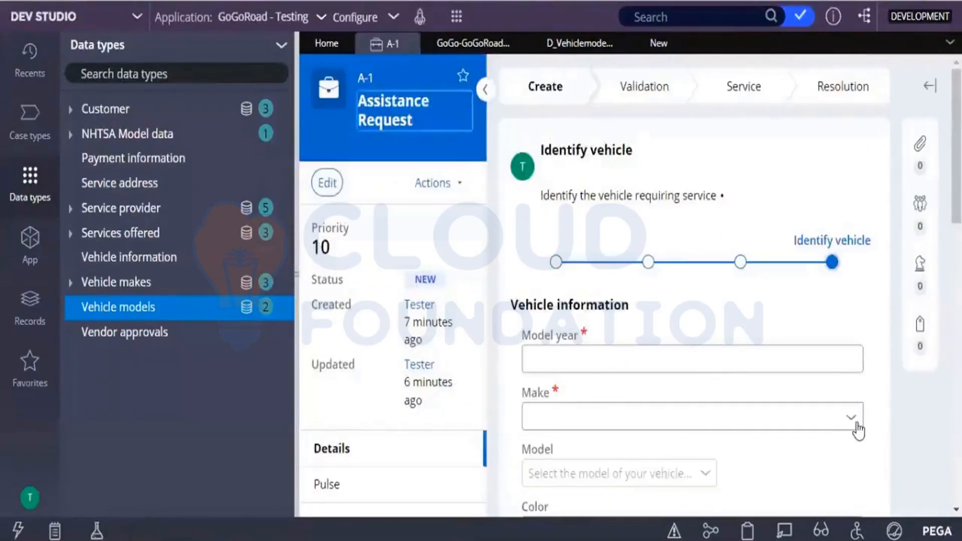
left_click(854, 422)
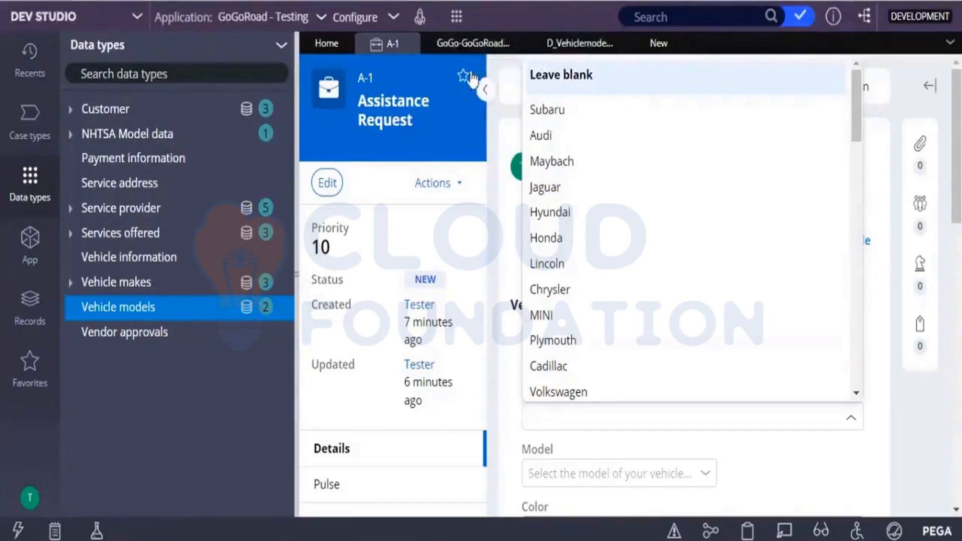
left_click(484, 52)
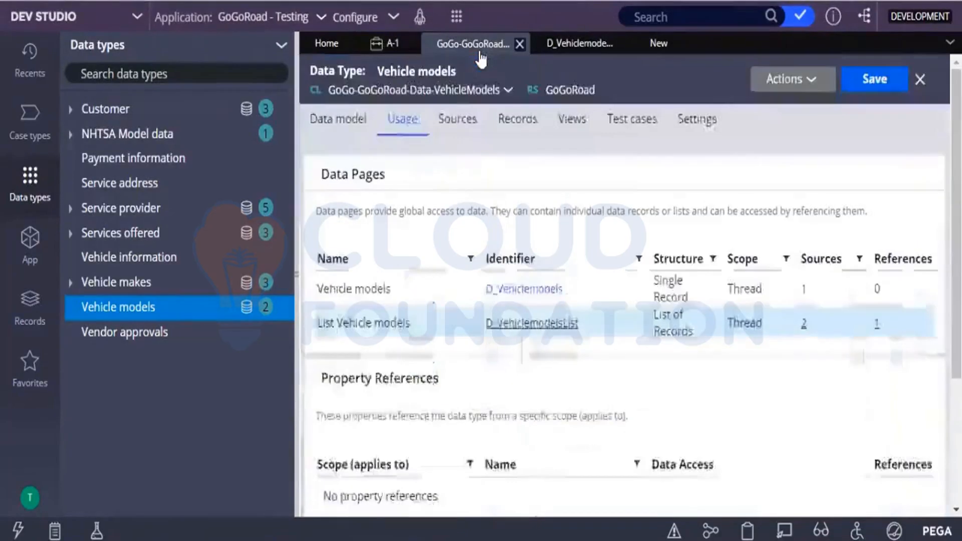
left_click(558, 51)
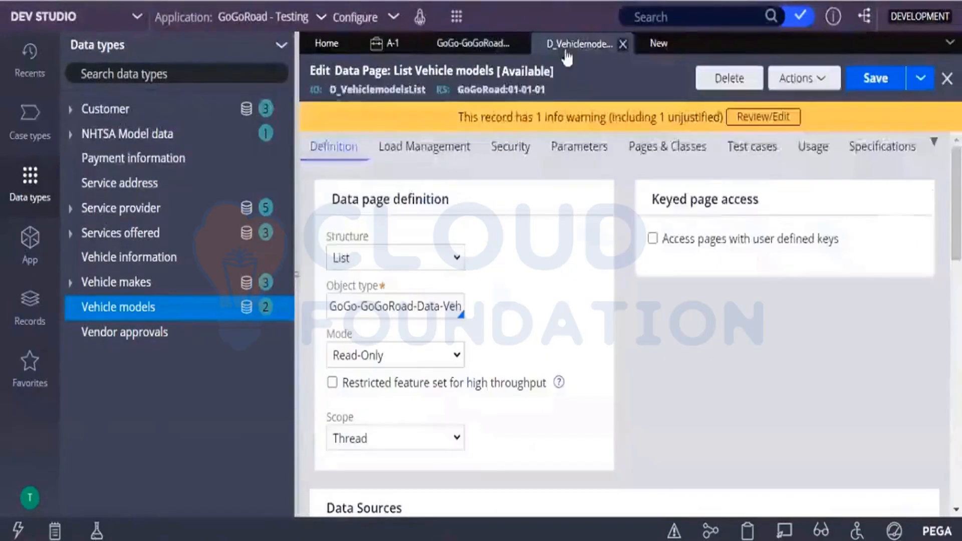
left_click(657, 44)
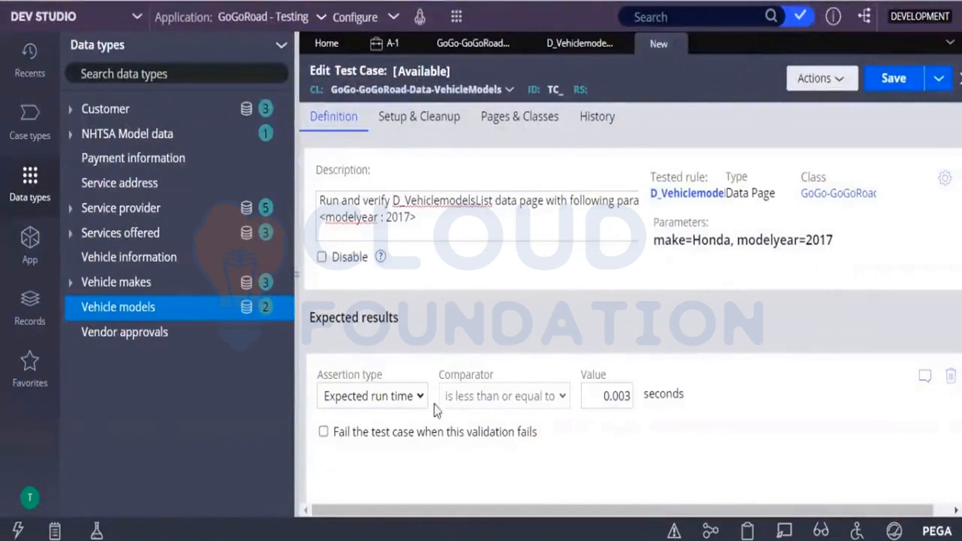
Step: Check the Make options in assistance request A-1 once more and return to the new test case
left_click(373, 396)
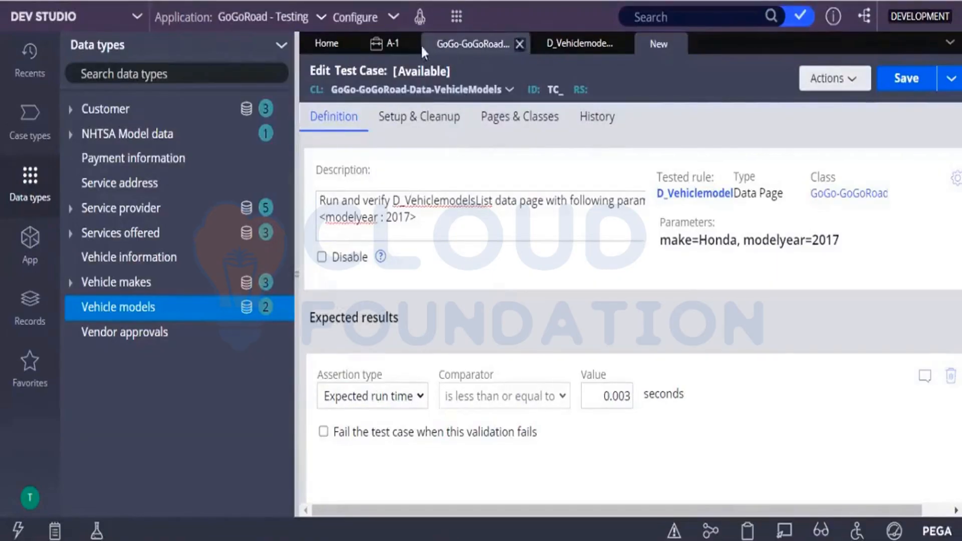
double_click(377, 54)
left_click(379, 47)
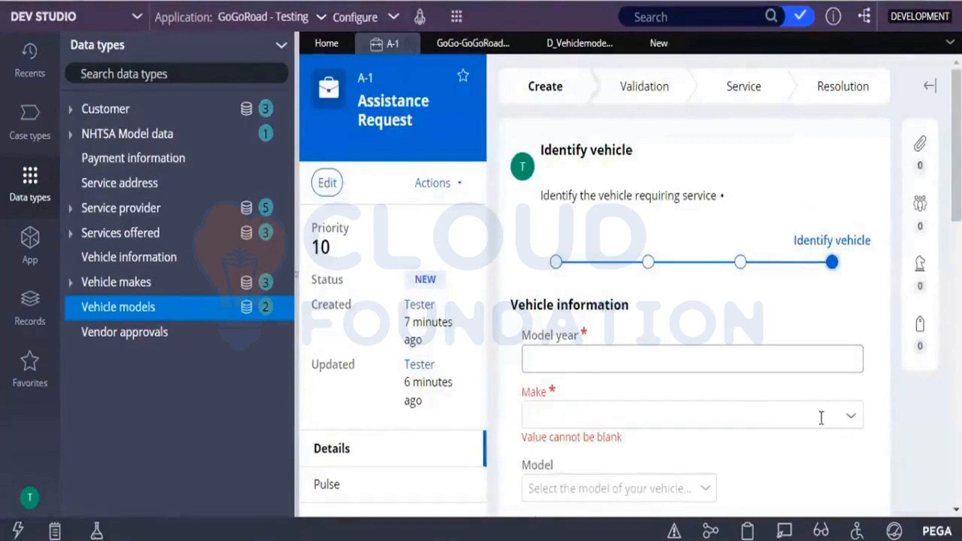
left_click(849, 425)
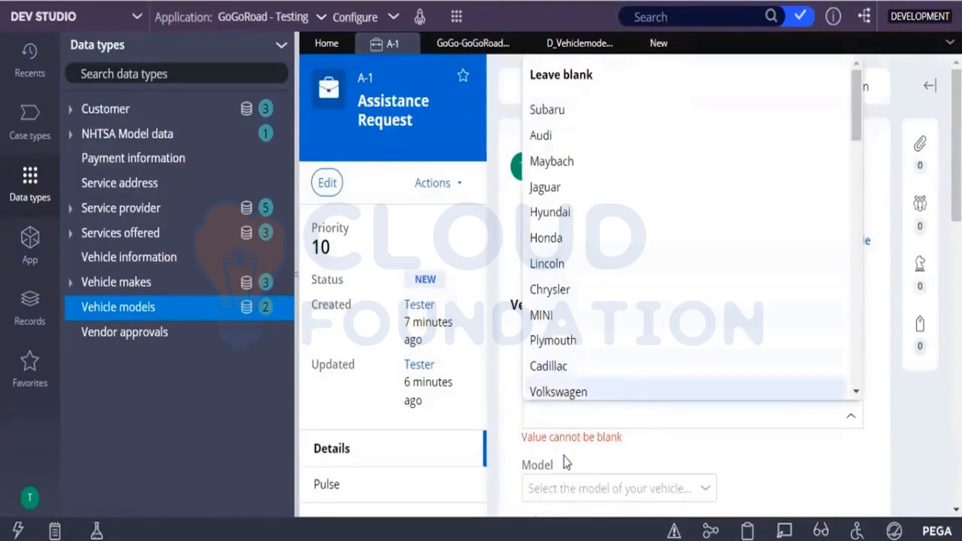
left_click(580, 430)
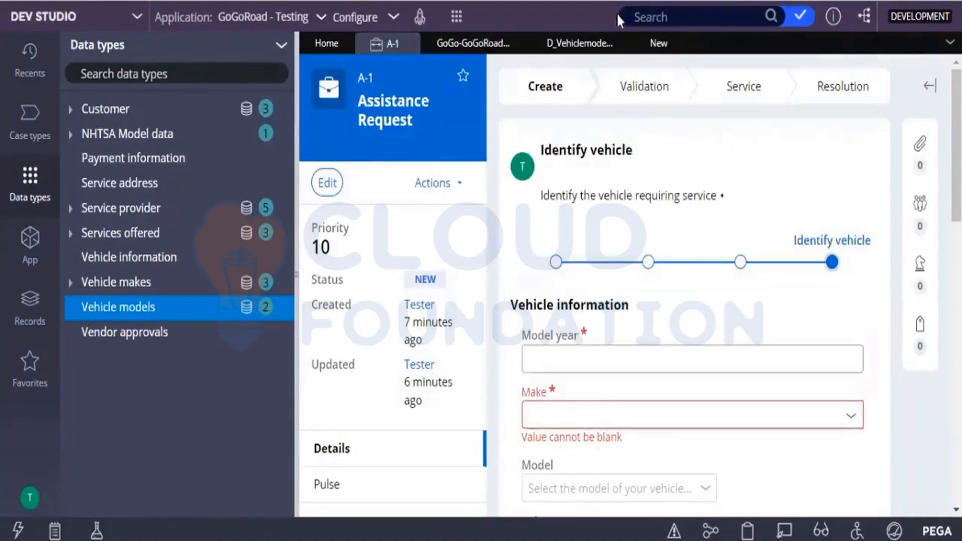
left_click(643, 49)
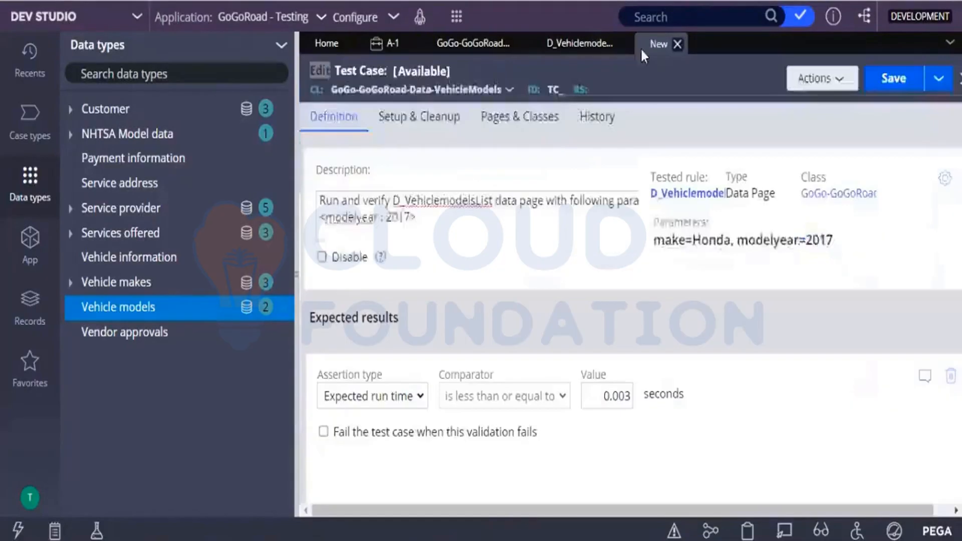
Step: Change the expected run time assertion to a Result count of .pxResults that is greater than 0
left_click(412, 398)
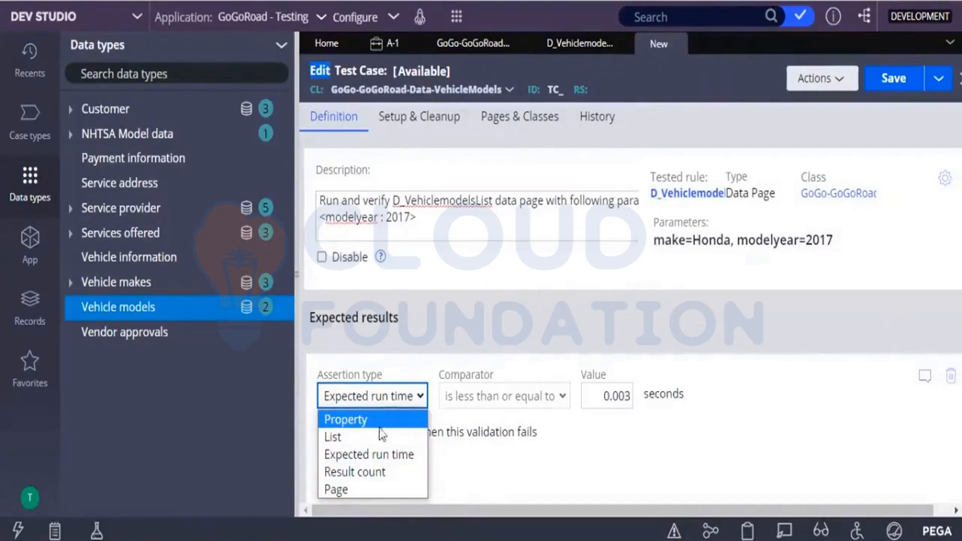
left_click(354, 472)
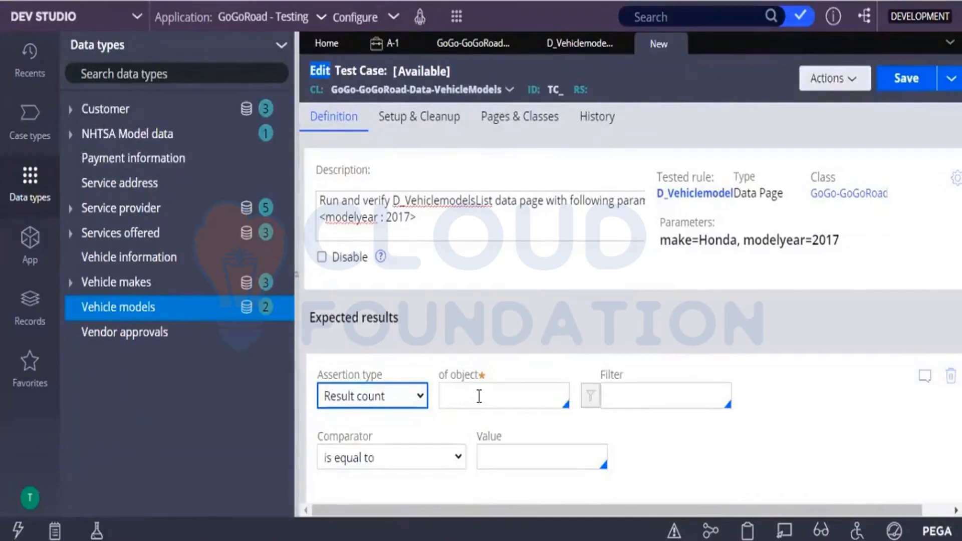
left_click(480, 398)
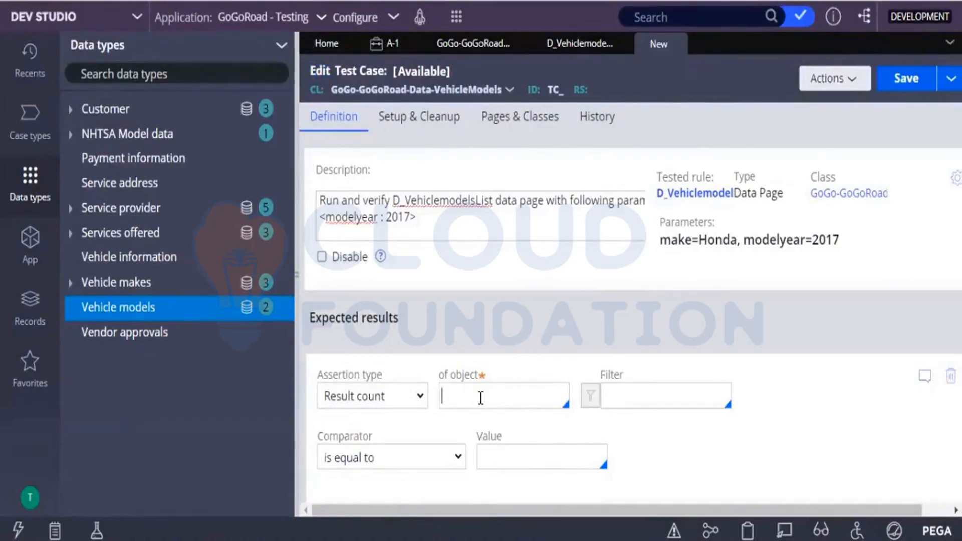
type(".")
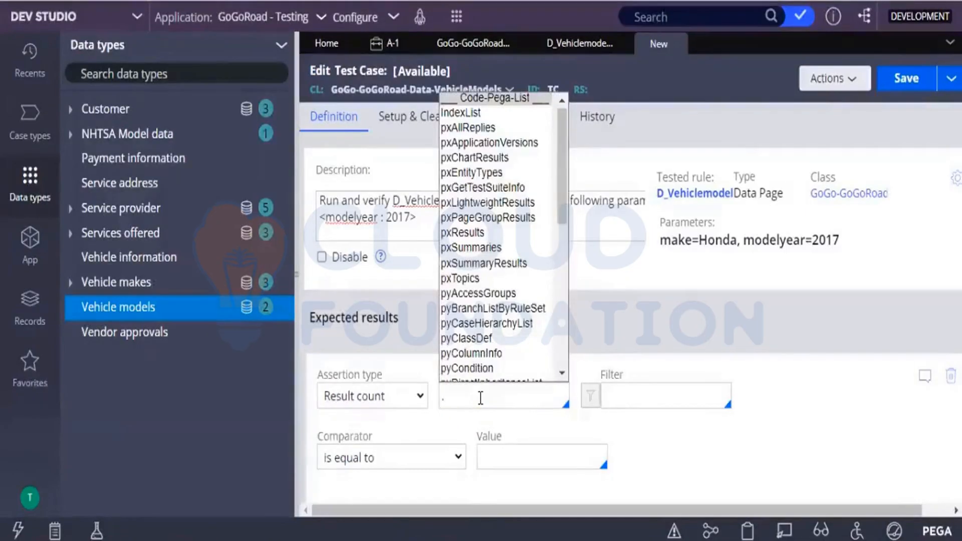
left_click(458, 230)
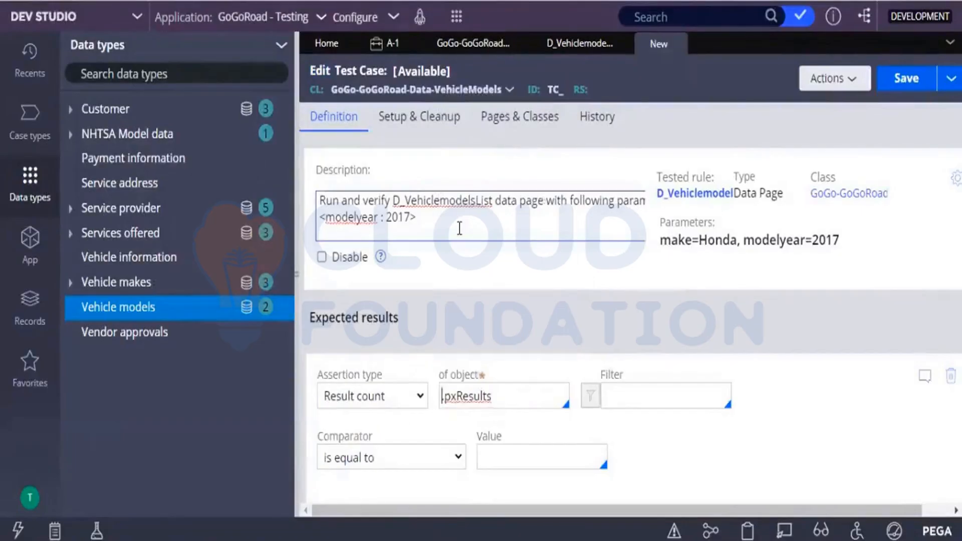
left_click(440, 458)
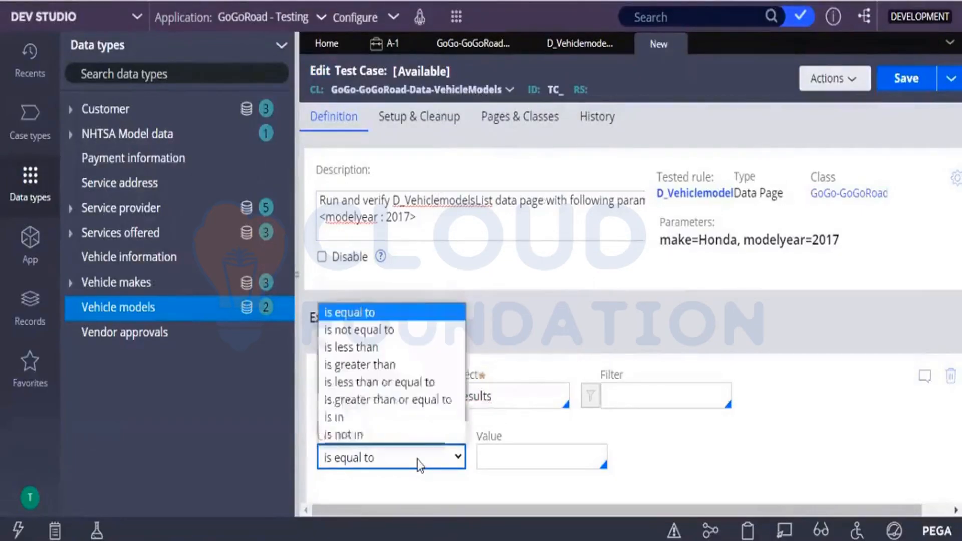
left_click(356, 365)
left_click(516, 459)
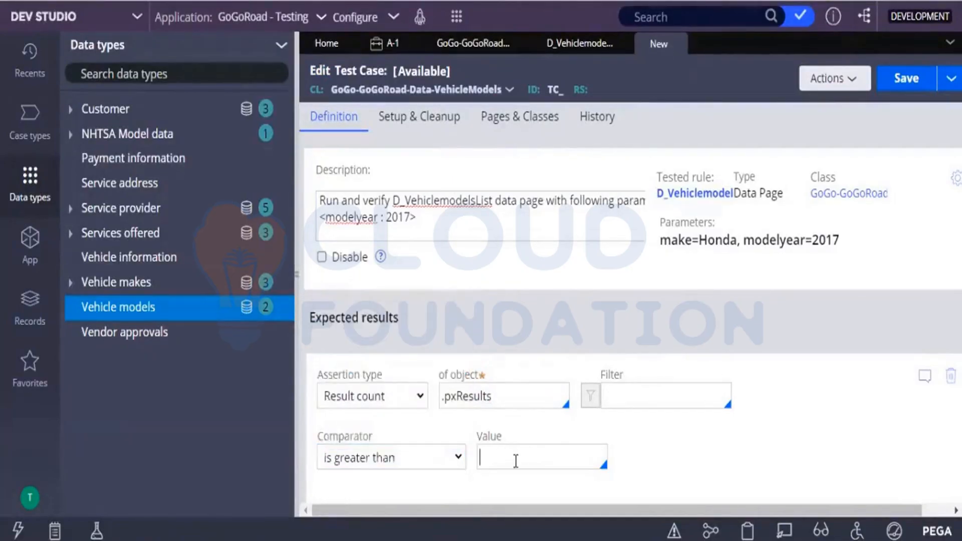
type("0")
Step: Save the test case with the label VehicleModelsList_Honda in ruleset GoGoRoadTC 01-01-01
left_click(904, 83)
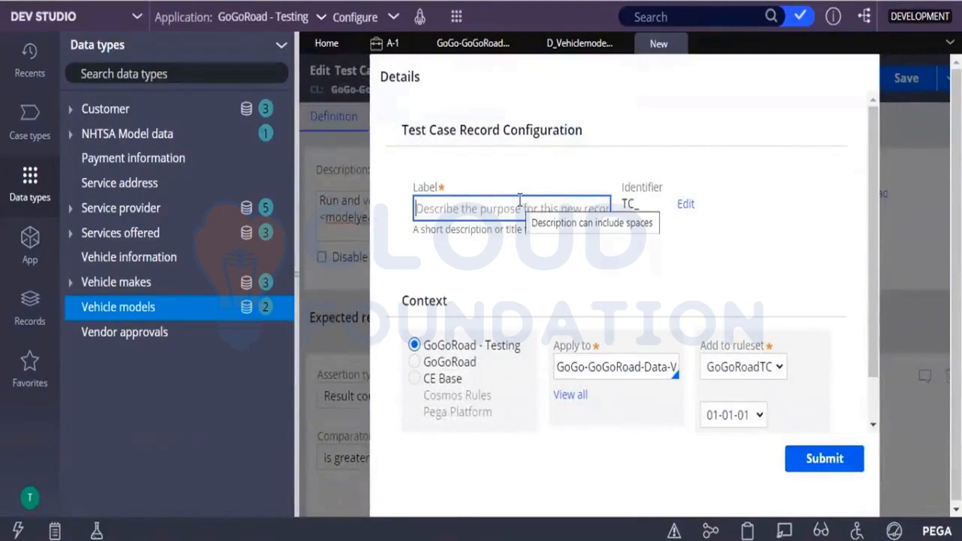
type("VehicleMode")
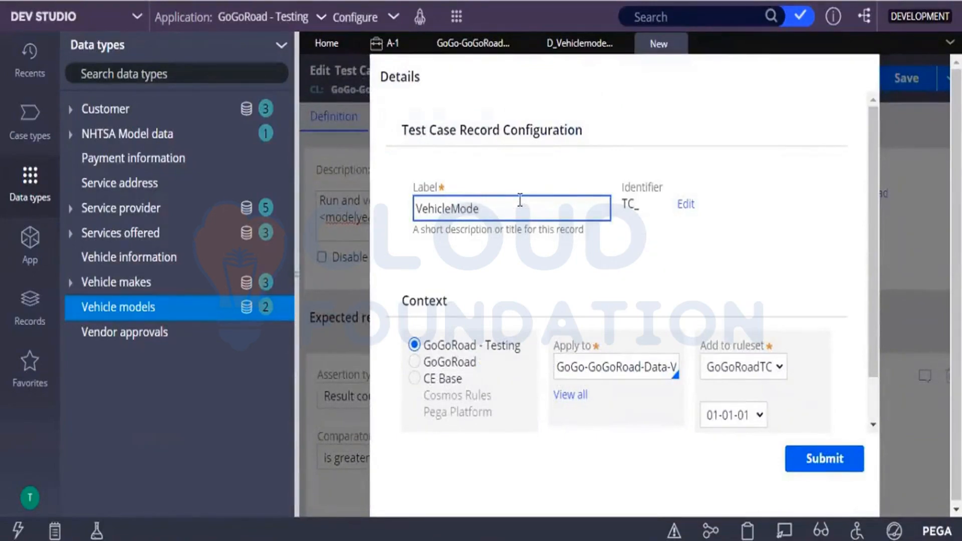
type("lsList_Honda")
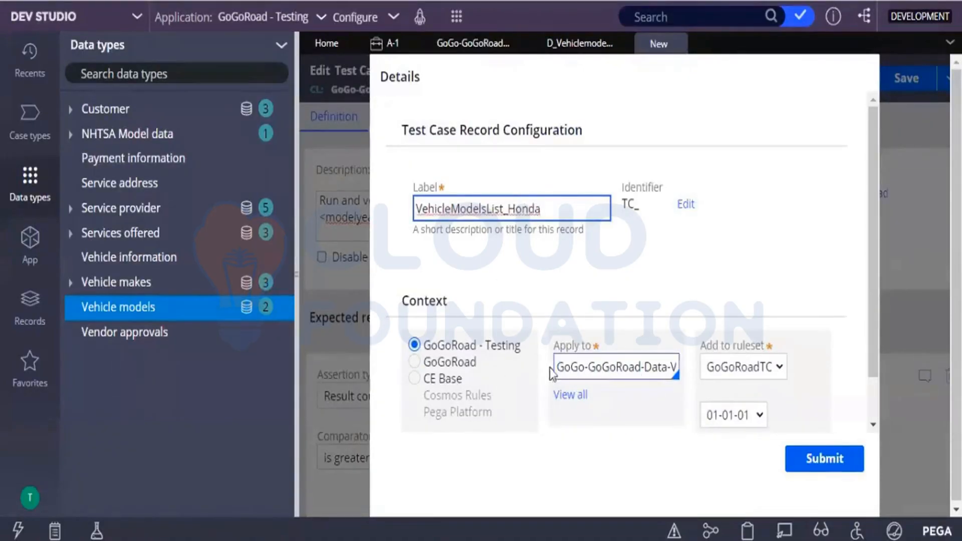
left_click(849, 472)
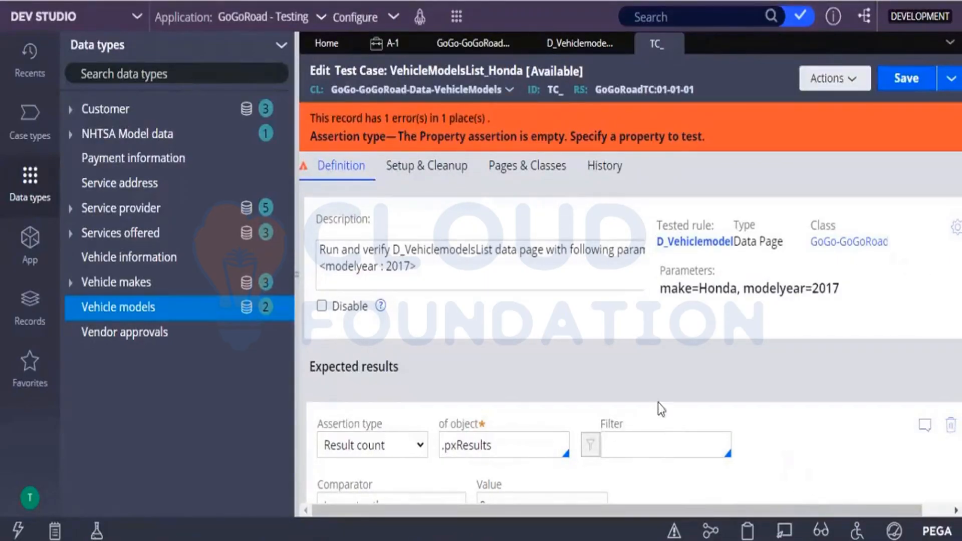
Step: Delete the empty Property assertion from the expected results and confirm the deletion
left_click_drag(642, 386, 861, 496)
left_click(862, 496)
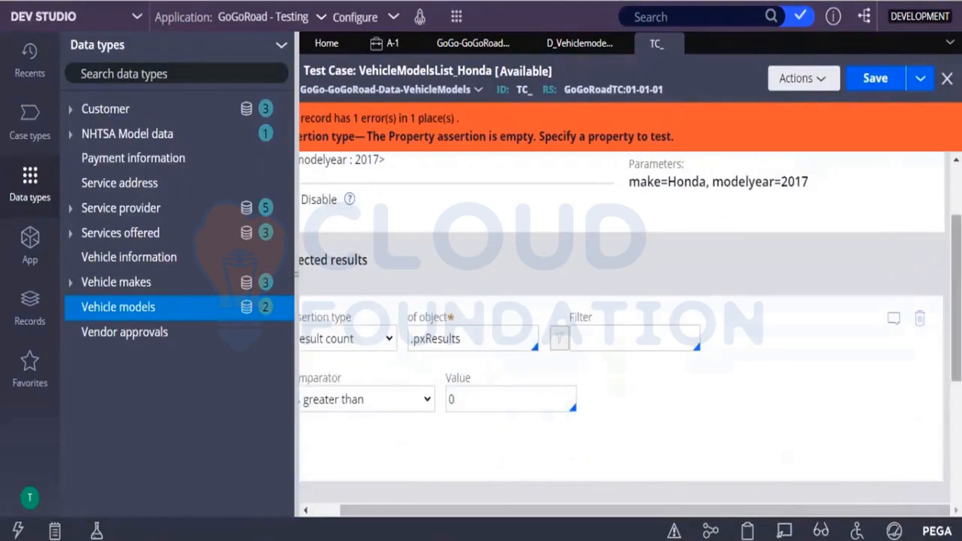
scroll(621, 350, "down", 5)
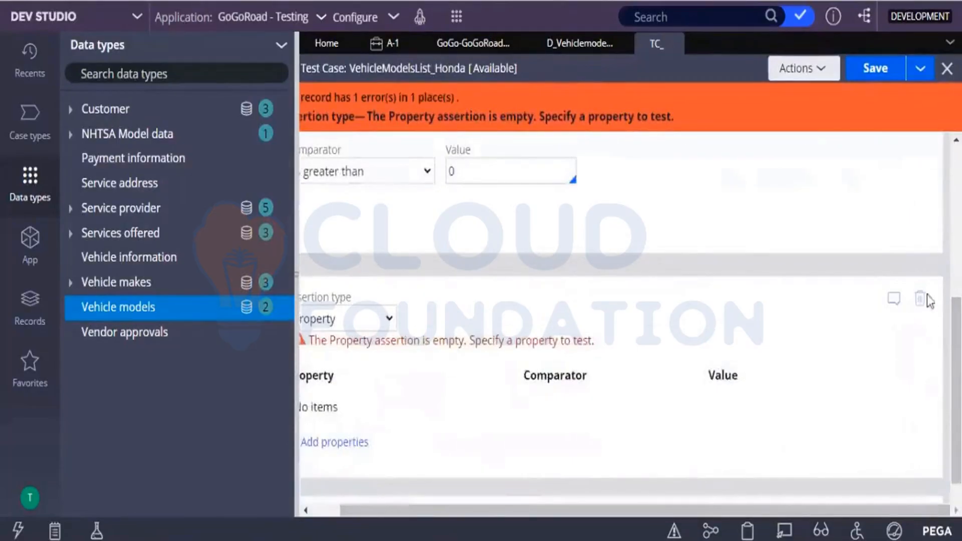
left_click(920, 306)
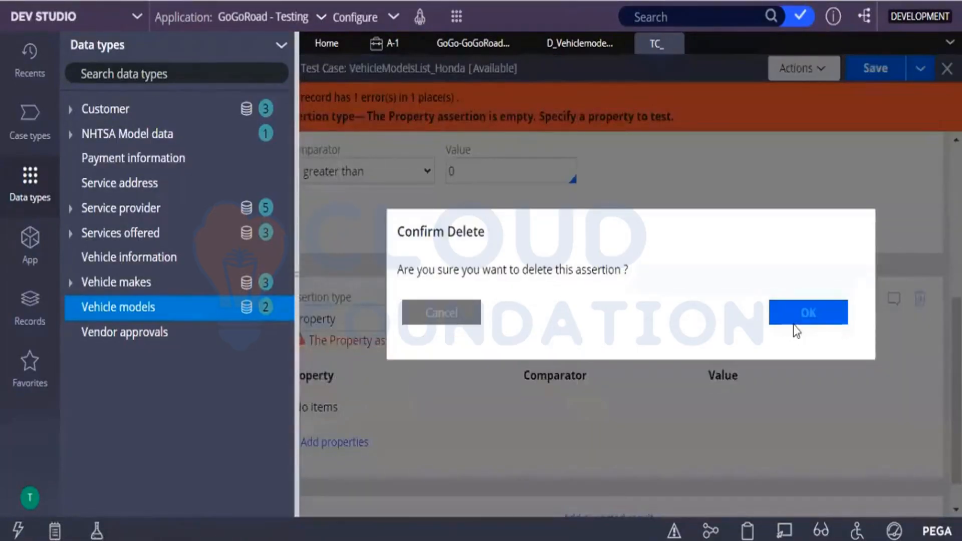
left_click(792, 320)
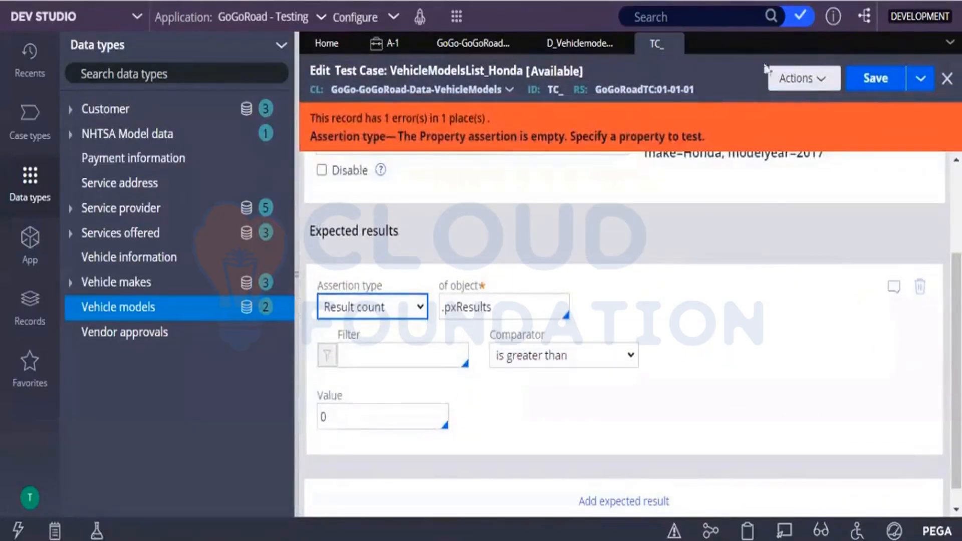
Step: Save the corrected test case as VehicleModelsList_Honda in ruleset GoGoRoadTC 01-01-01 and refresh the record
left_click(858, 78)
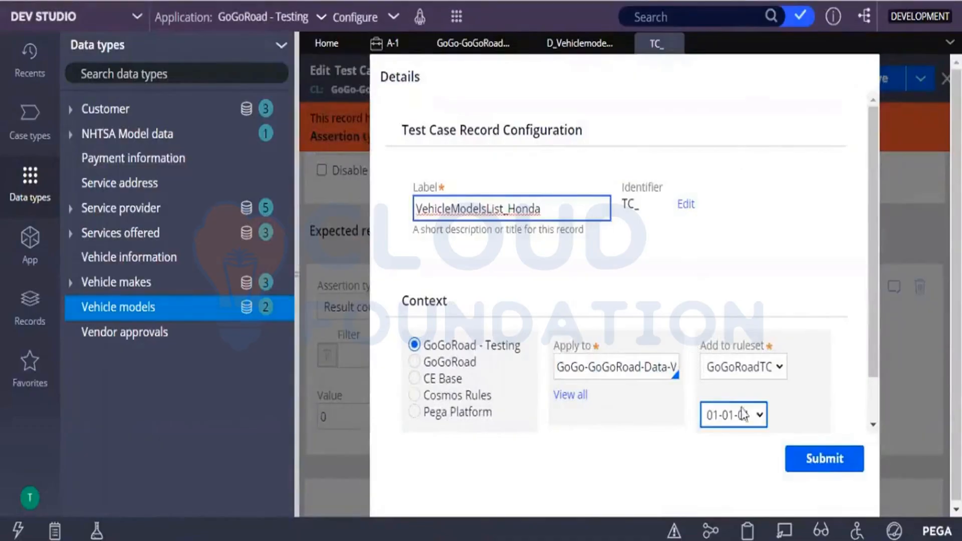
left_click(817, 458)
scroll(815, 451, "down", 1)
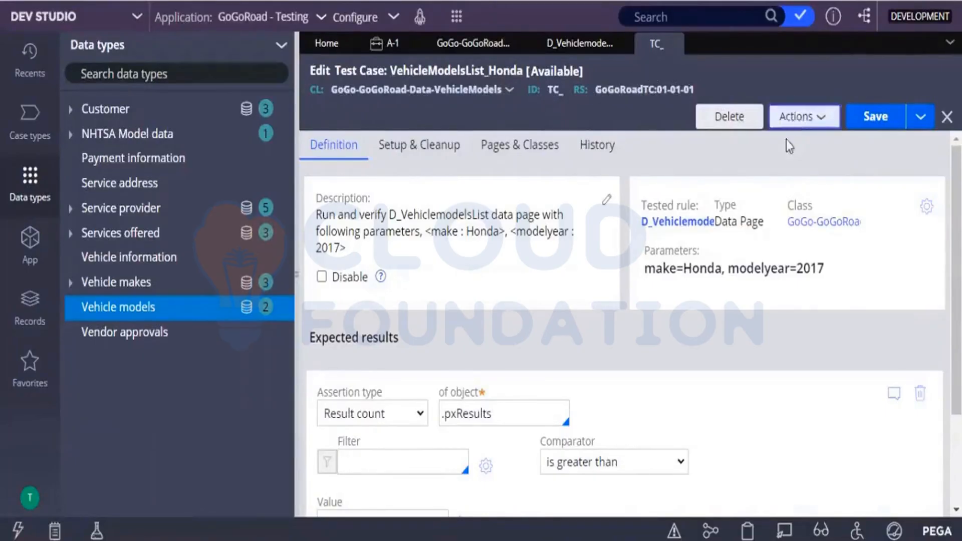
left_click(796, 119)
left_click(762, 165)
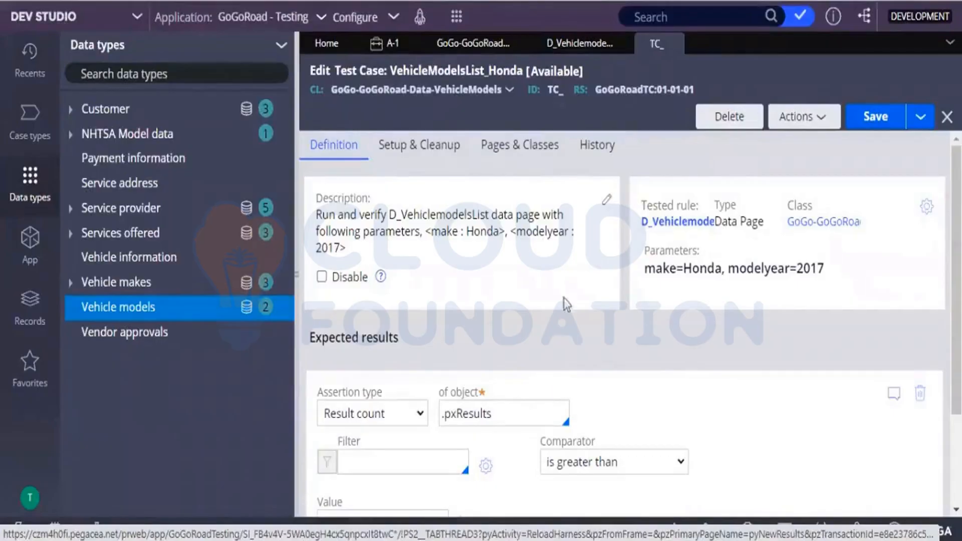
Step: Run the List Vehicle models data page with make saturn and modelyear 2017, and convert the run to a test case
left_click(556, 45)
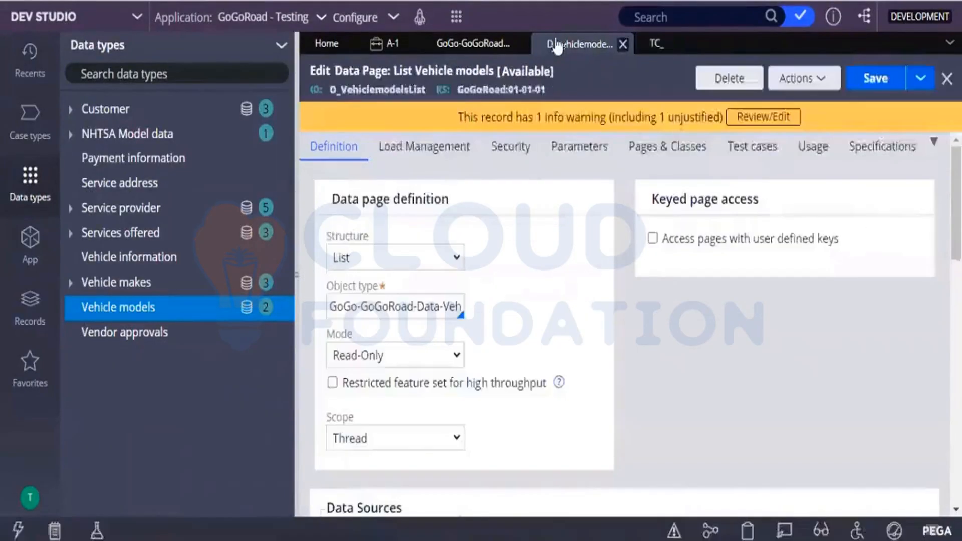
left_click(801, 79)
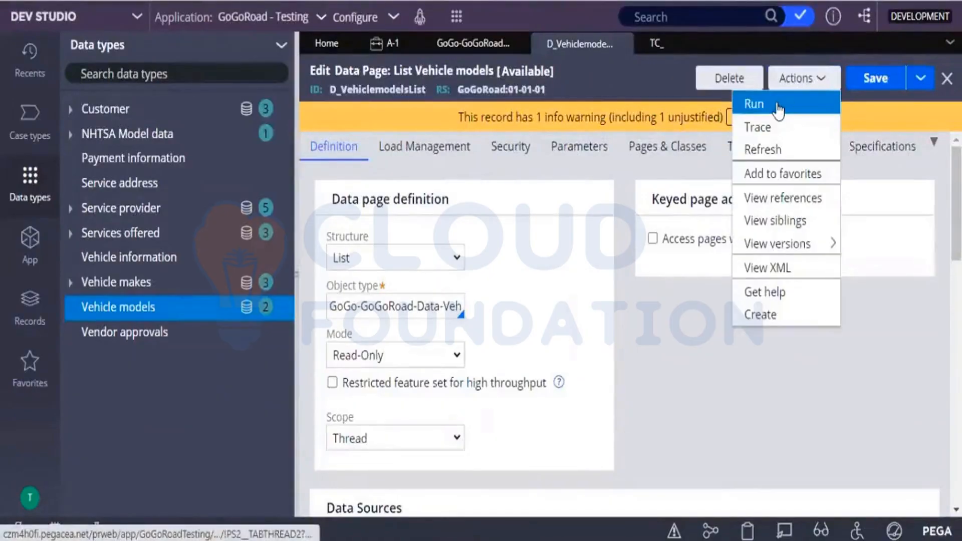
left_click(778, 105)
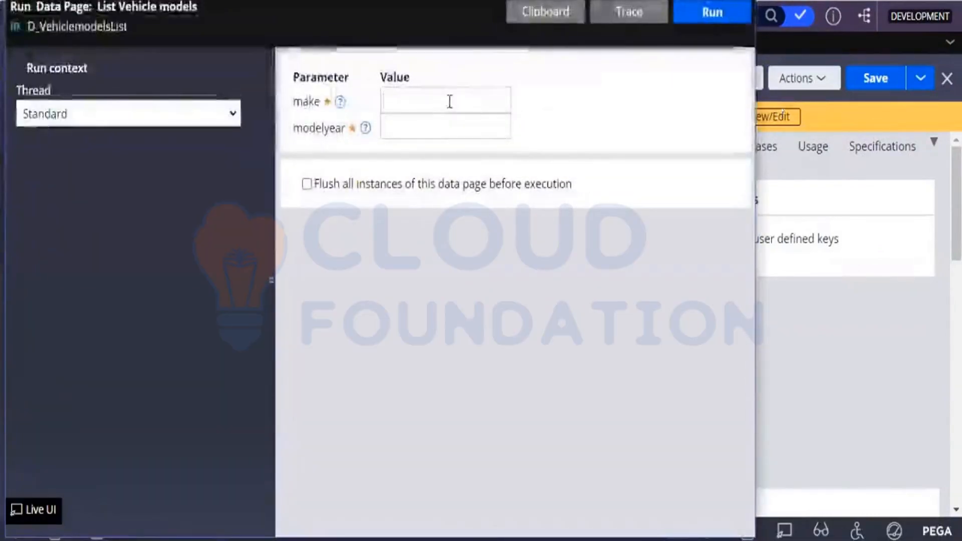
left_click(449, 102)
type("saturm")
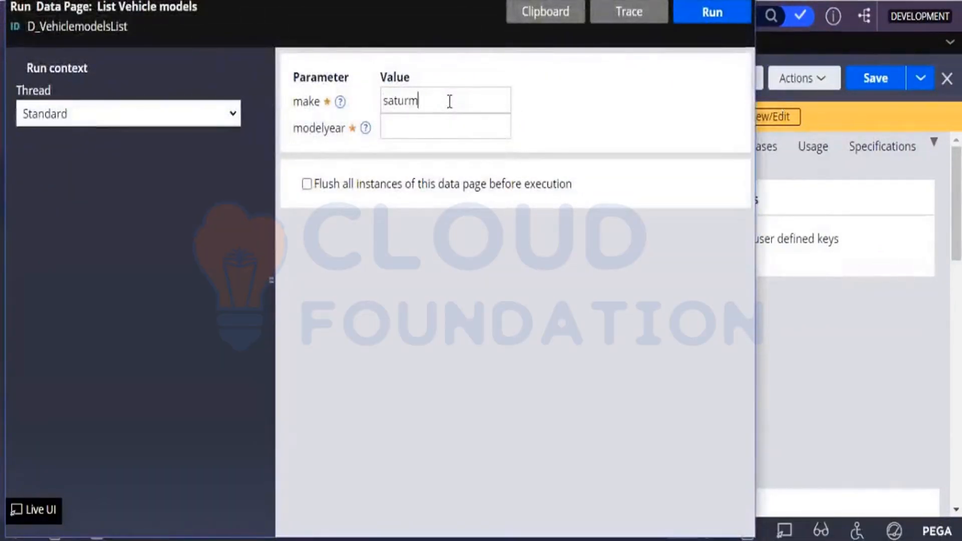
key("BackSpace")
type("n")
type("2017")
left_click(707, 22)
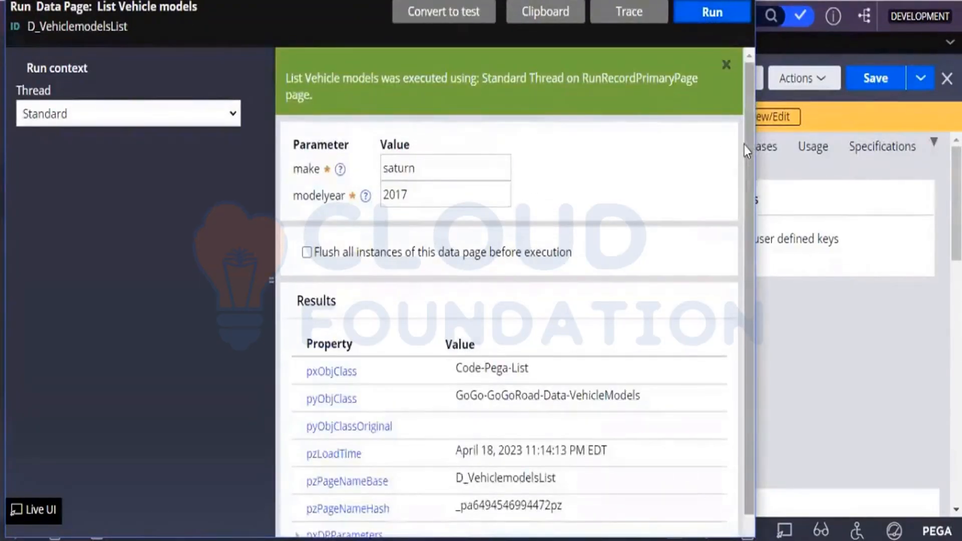
scroll(744, 170, "down", 1)
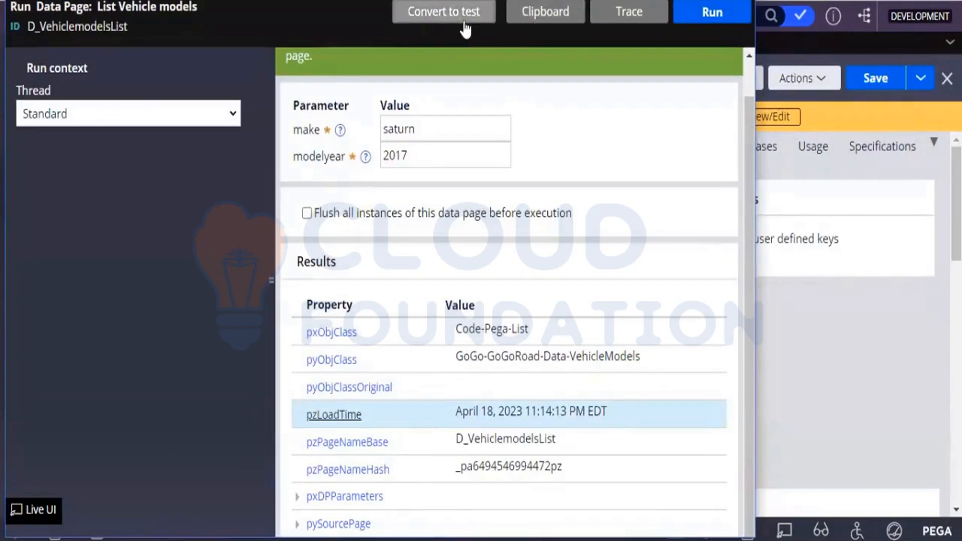
left_click(431, 20)
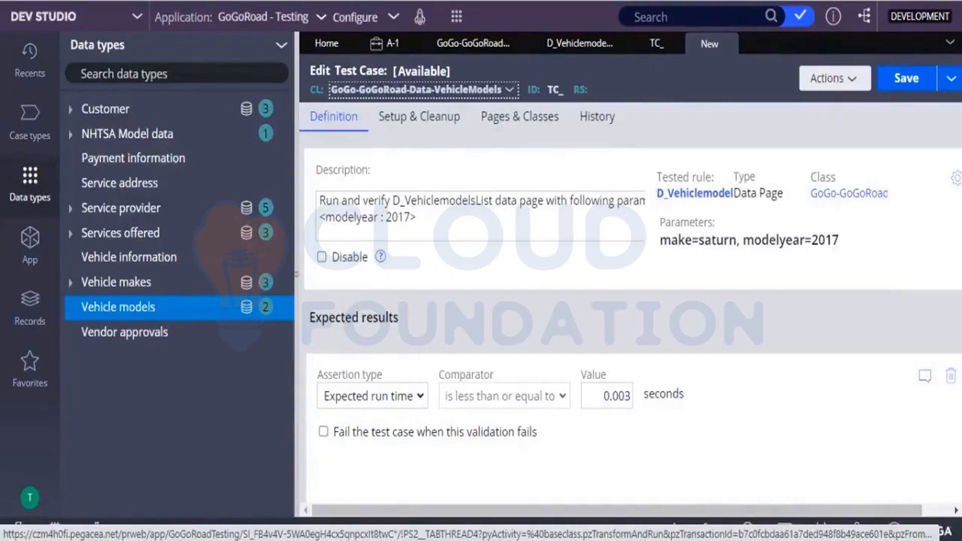
Step: Change the new test case's expected run time assertion to a Result count of .pxResults that is greater than 0
left_click(420, 395)
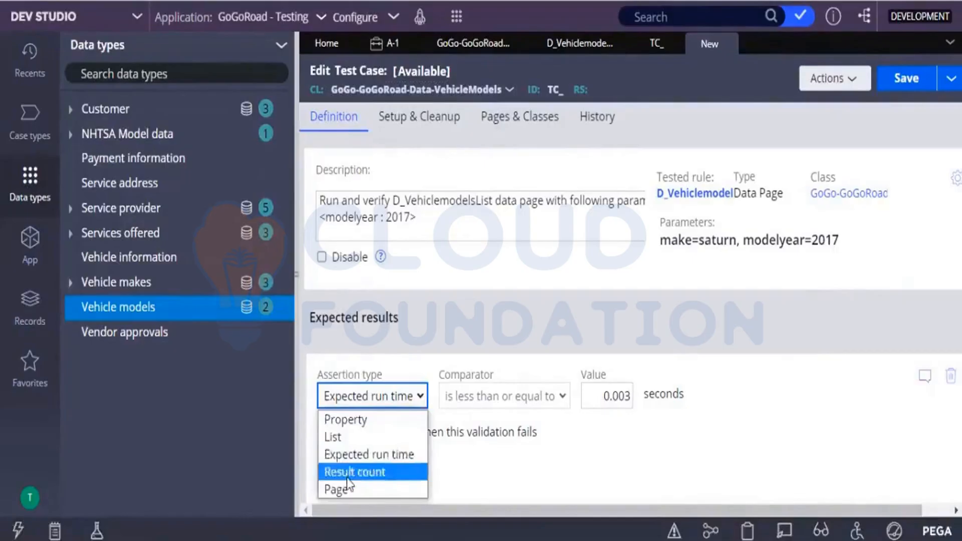
left_click(348, 479)
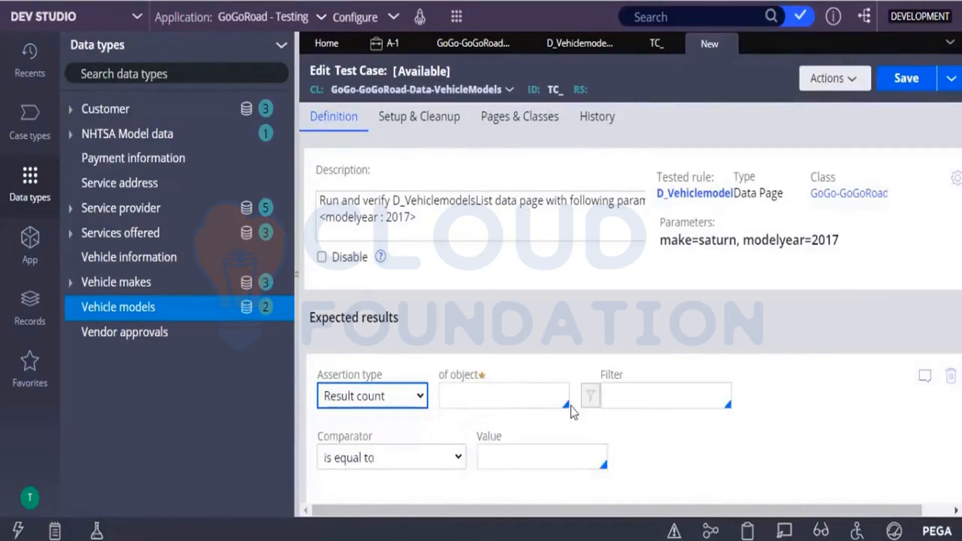
left_click(527, 398)
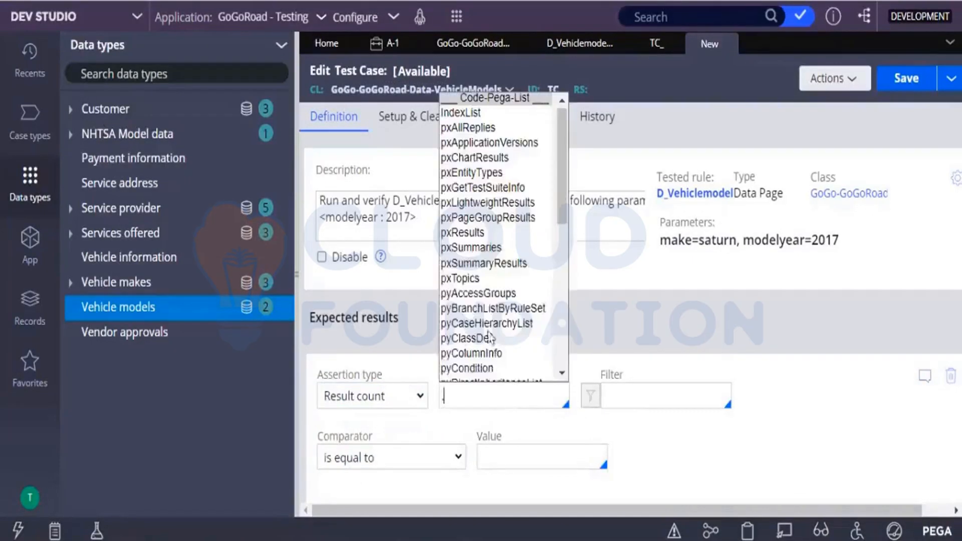
left_click(462, 232)
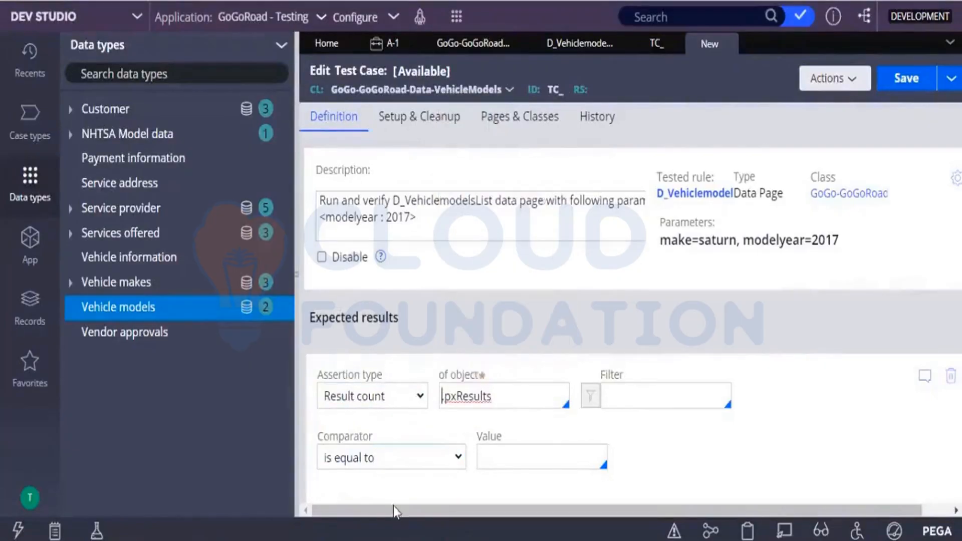
left_click(390, 457)
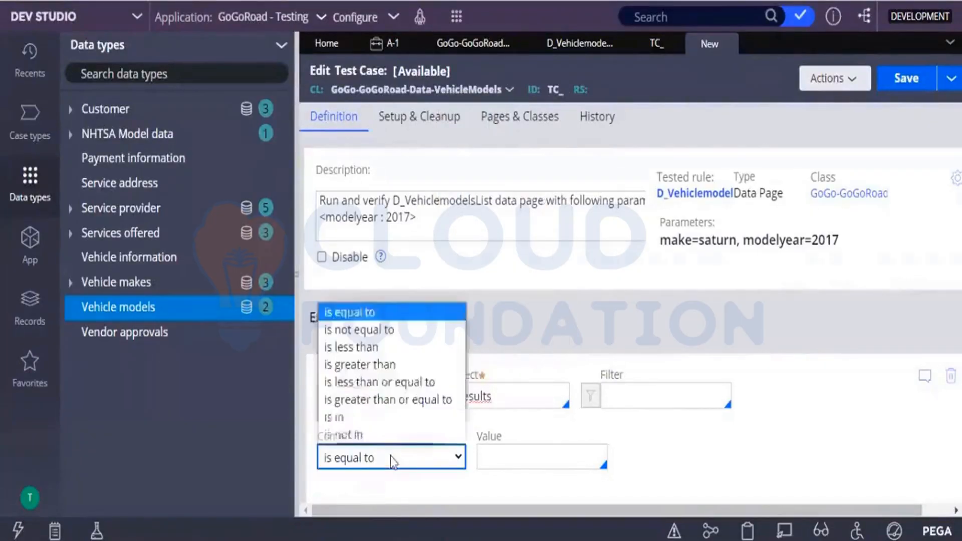
left_click(371, 364)
left_click(527, 455)
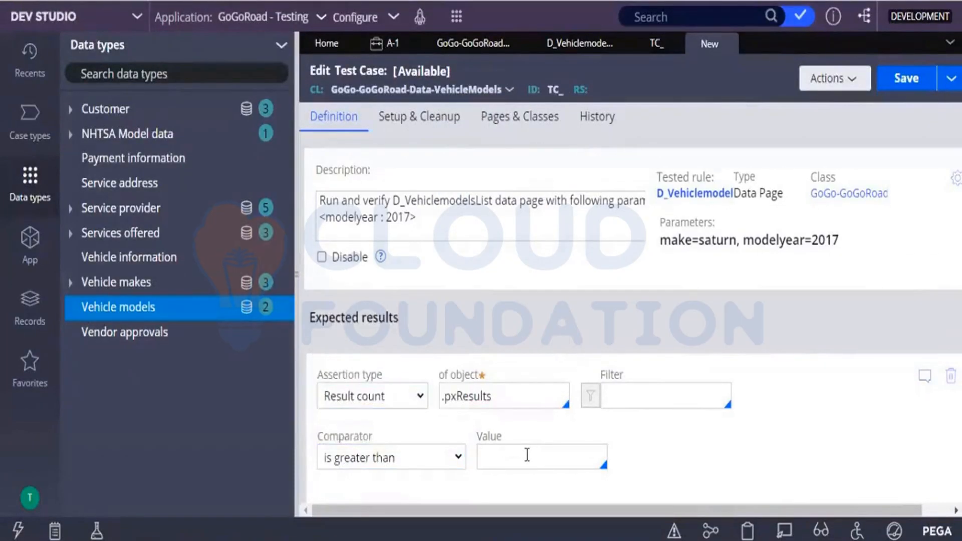
type("0")
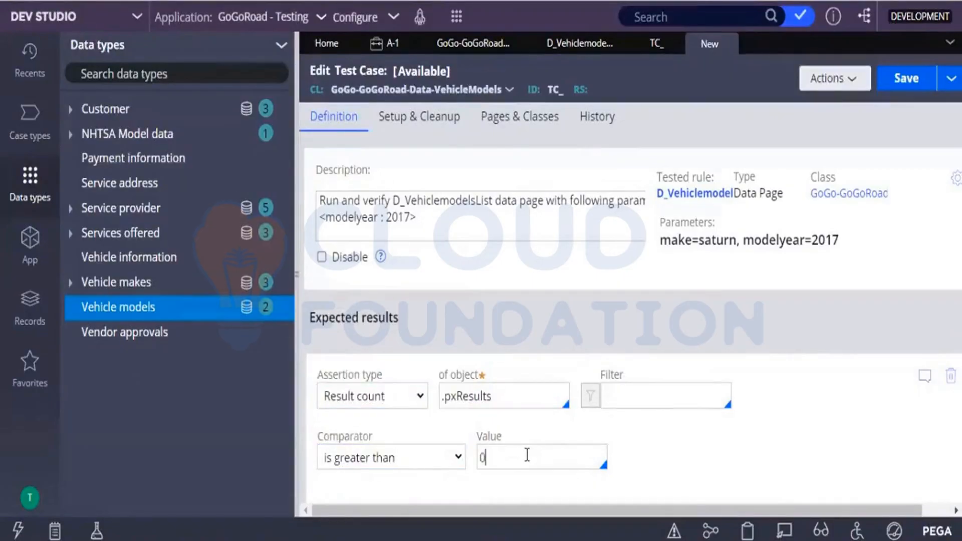
Step: Save the test case with the label VehiclesModelList_Saturn in ruleset GoGoRoadTC 01-01-01
left_click(890, 96)
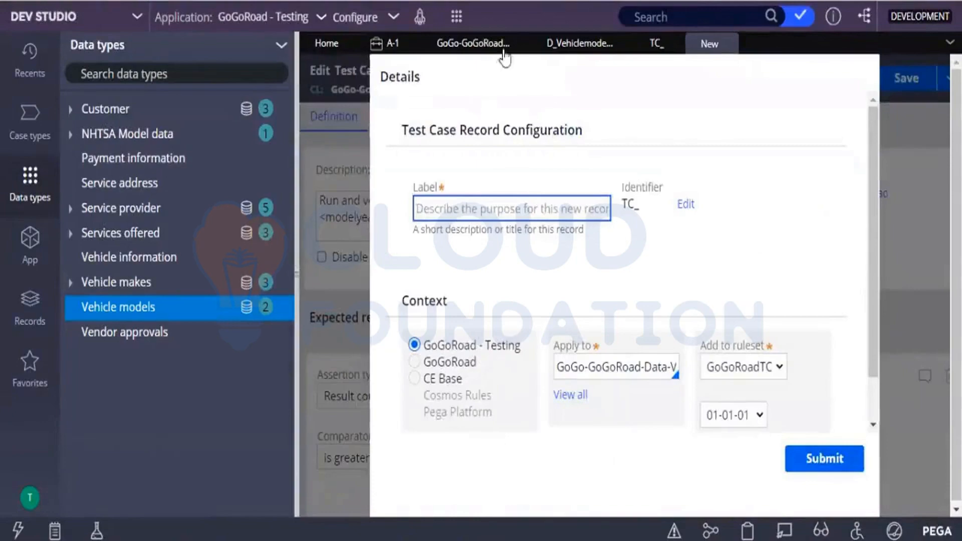
left_click(662, 45)
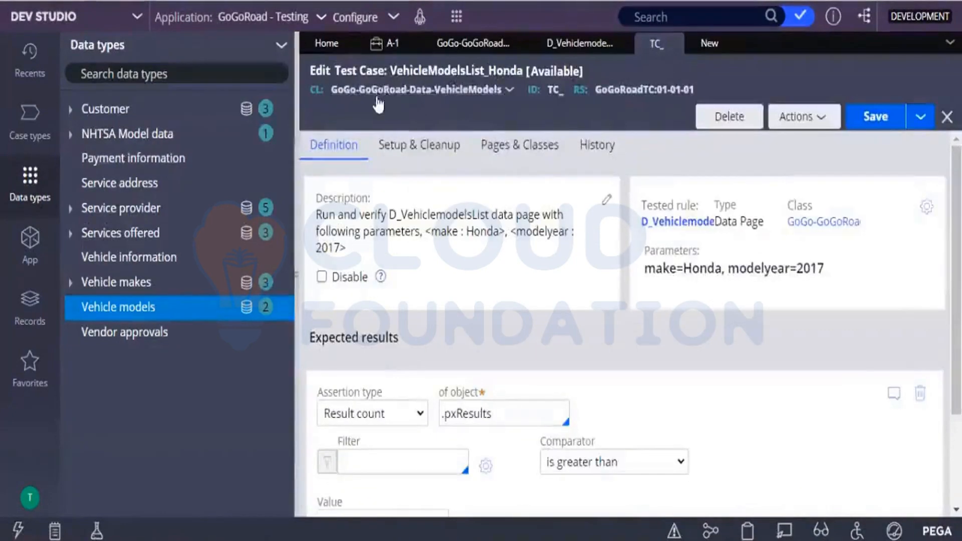
left_click(706, 45)
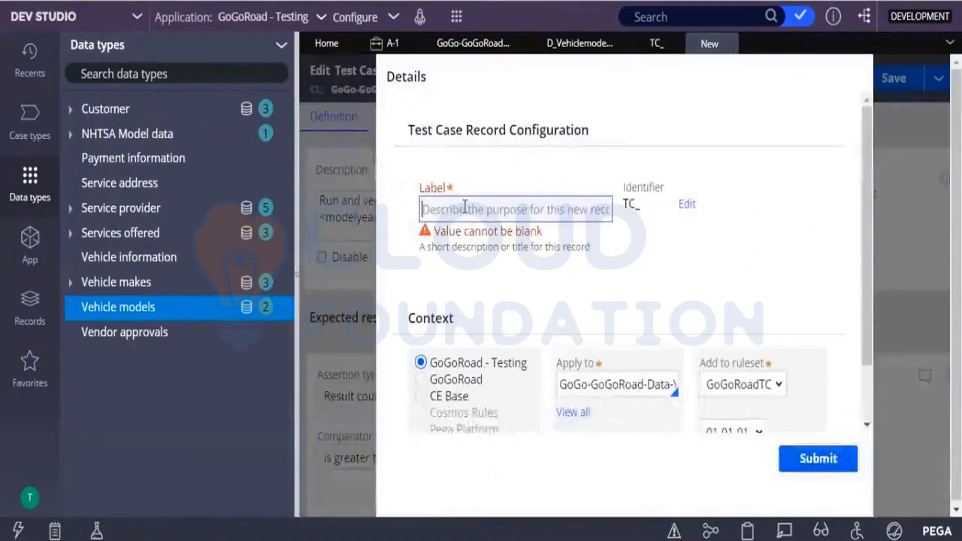
type("Ve")
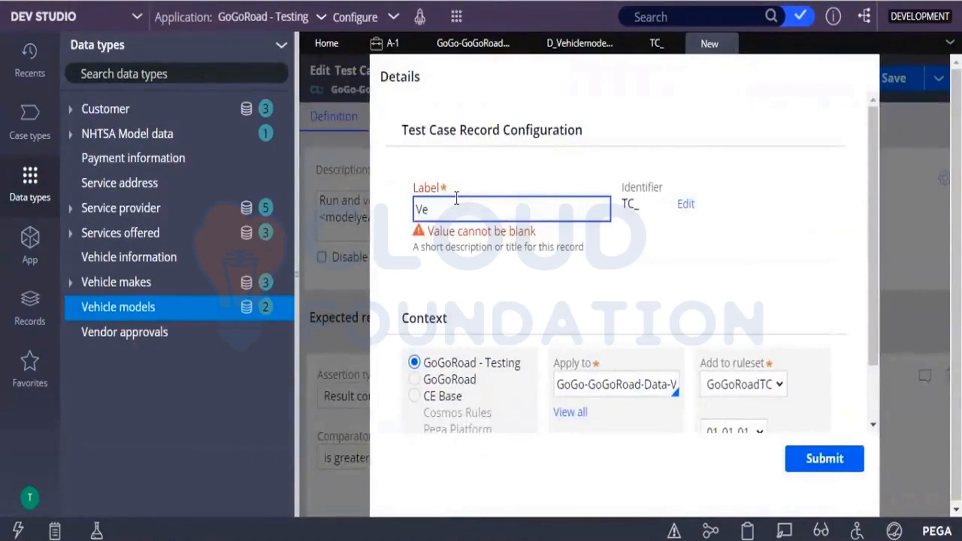
type("hiclesModelList")
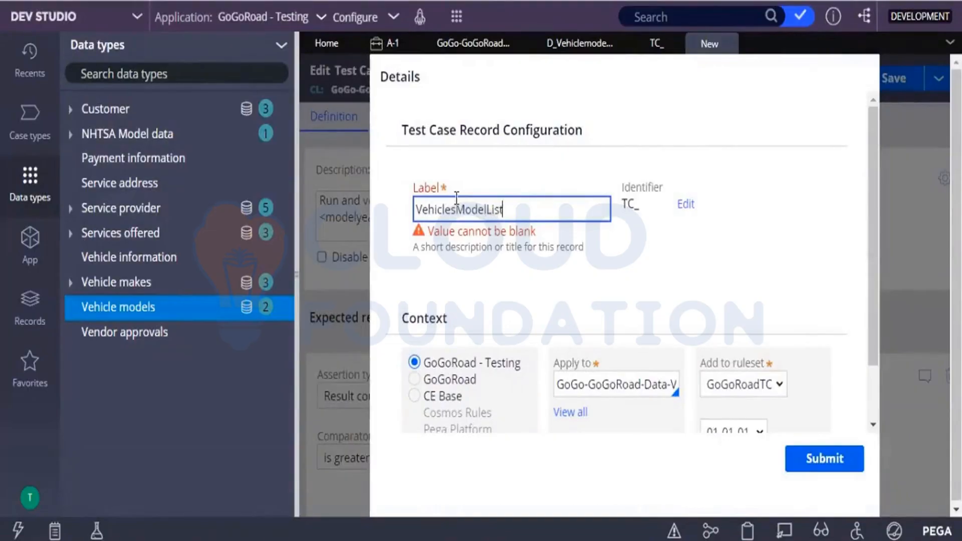
type("_Saturn")
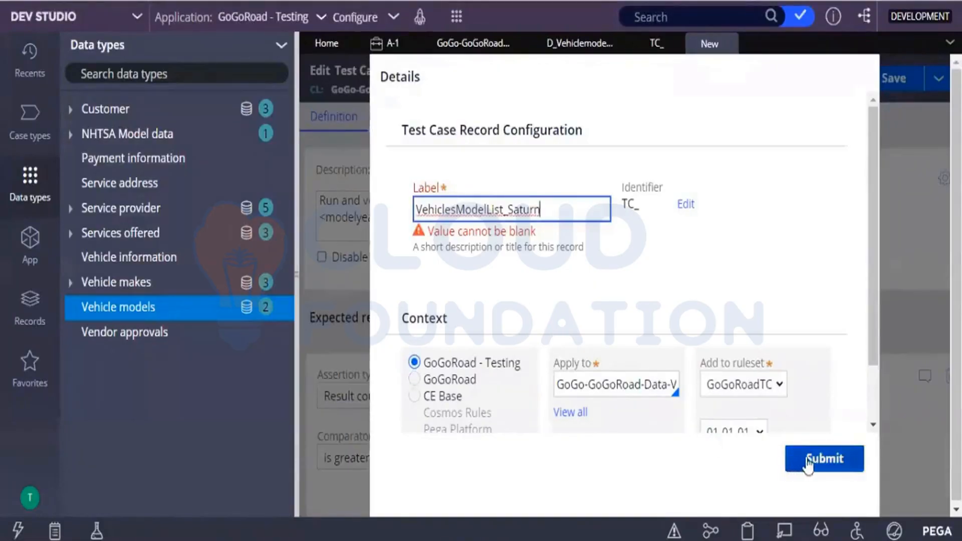
left_click(765, 220)
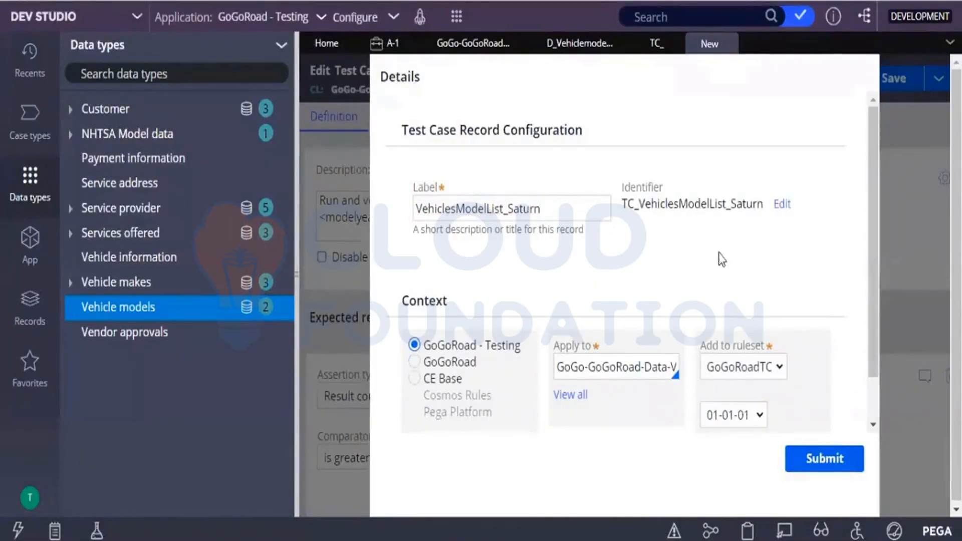
left_click(801, 459)
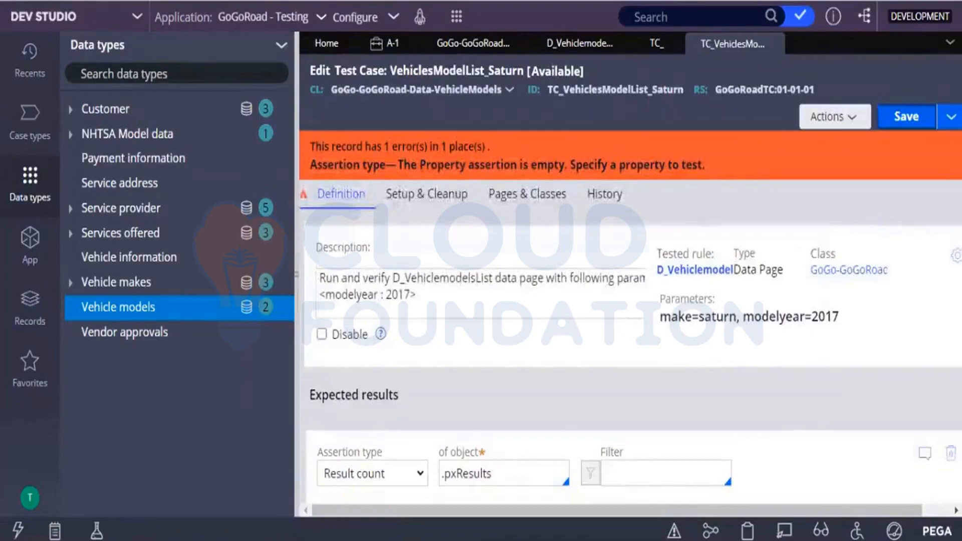
Step: Delete the empty Property assertion from the Saturn test case and save it again in ruleset GoGoRoadTC 01-01-01
scroll(688, 432, "down", 5)
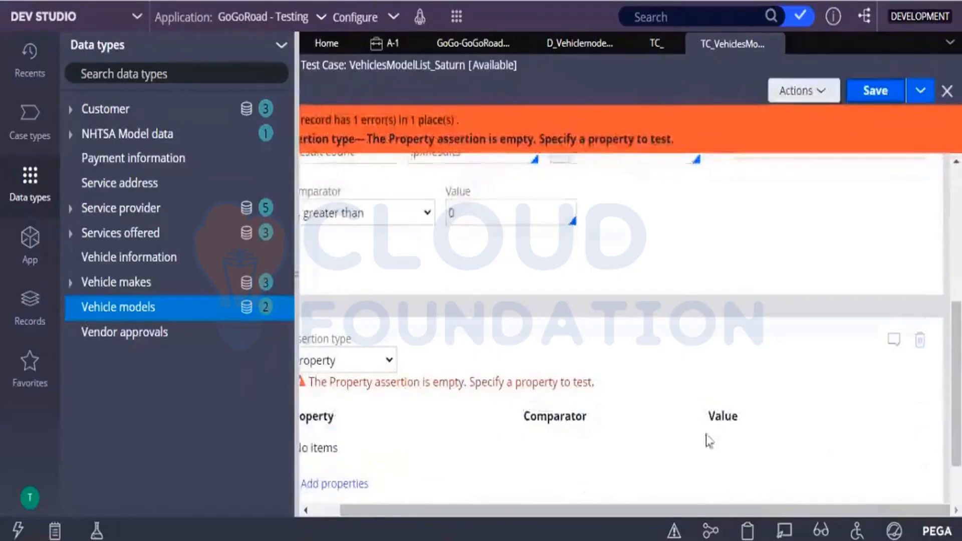
left_click(921, 345)
left_click(818, 317)
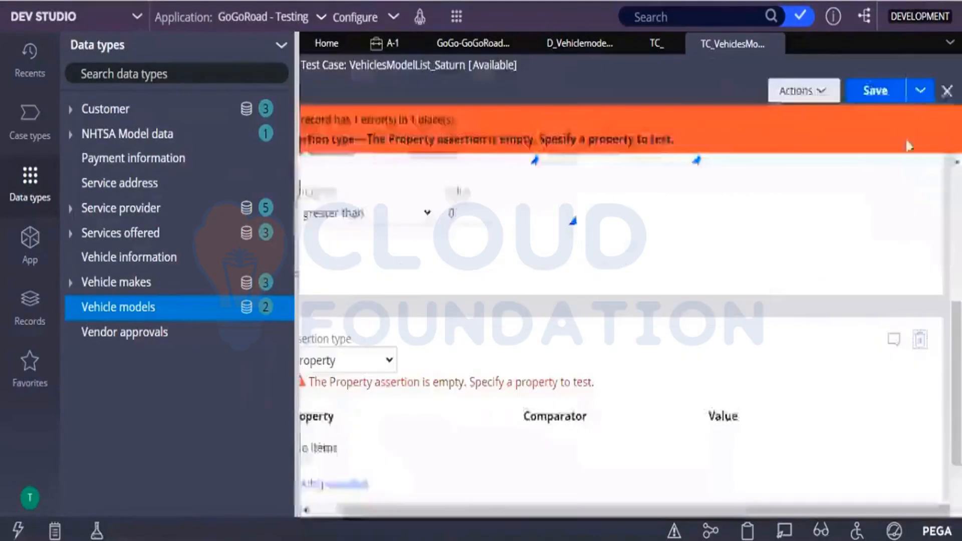
left_click(890, 118)
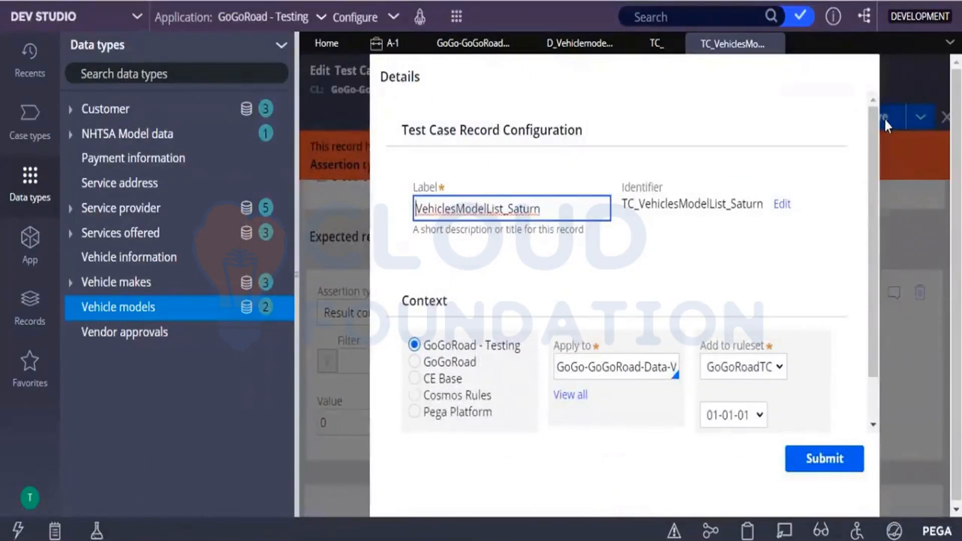
left_click(817, 460)
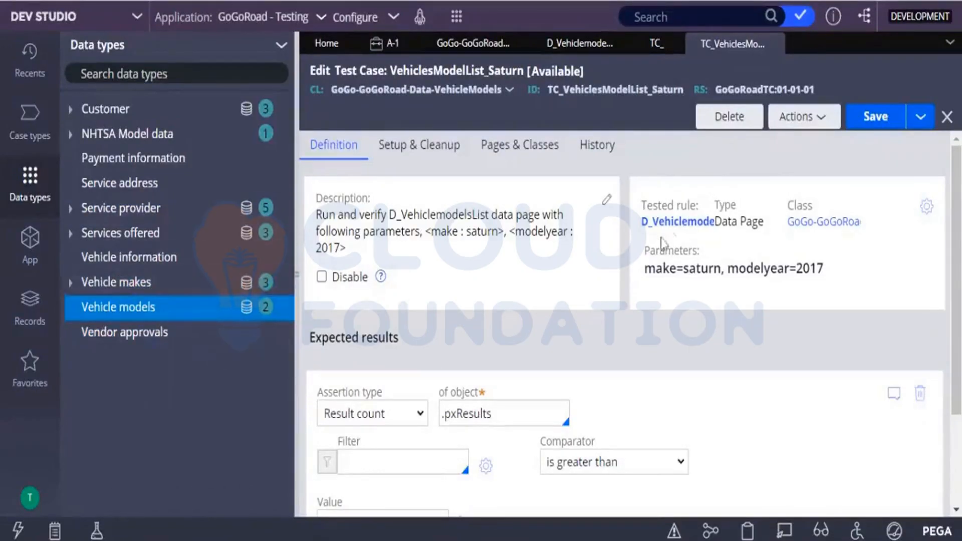
Step: Run the VehiclesModelList_Saturn test case, review the details of its test result and close them
left_click(804, 117)
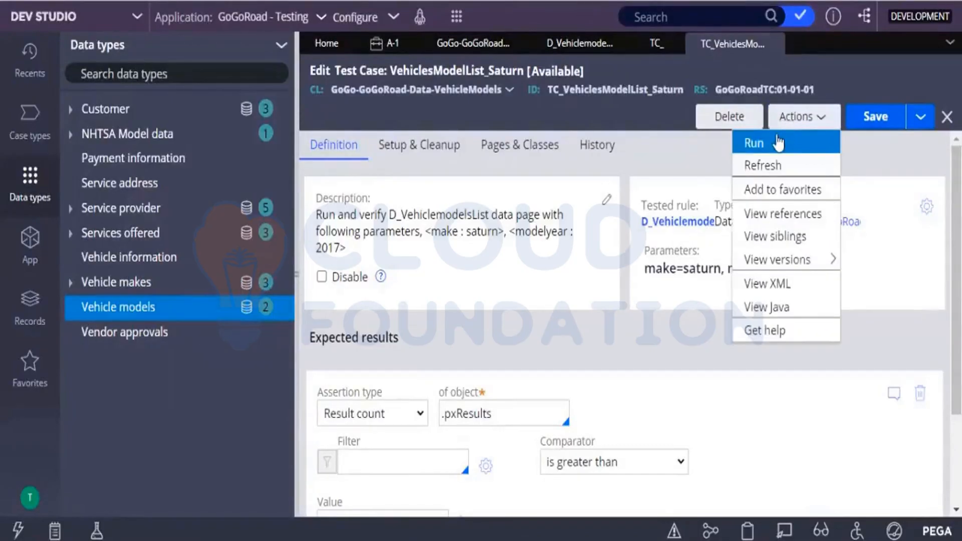
left_click(777, 143)
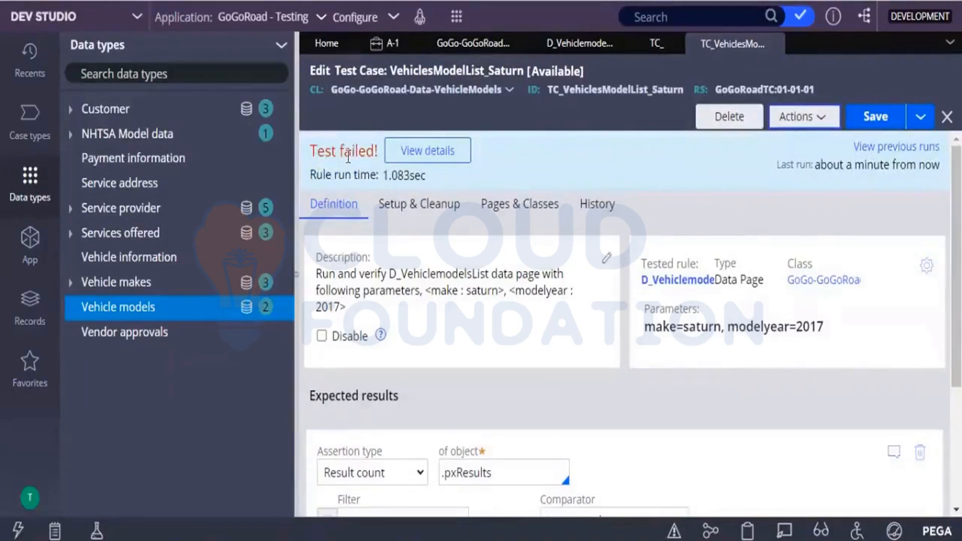
left_click(401, 159)
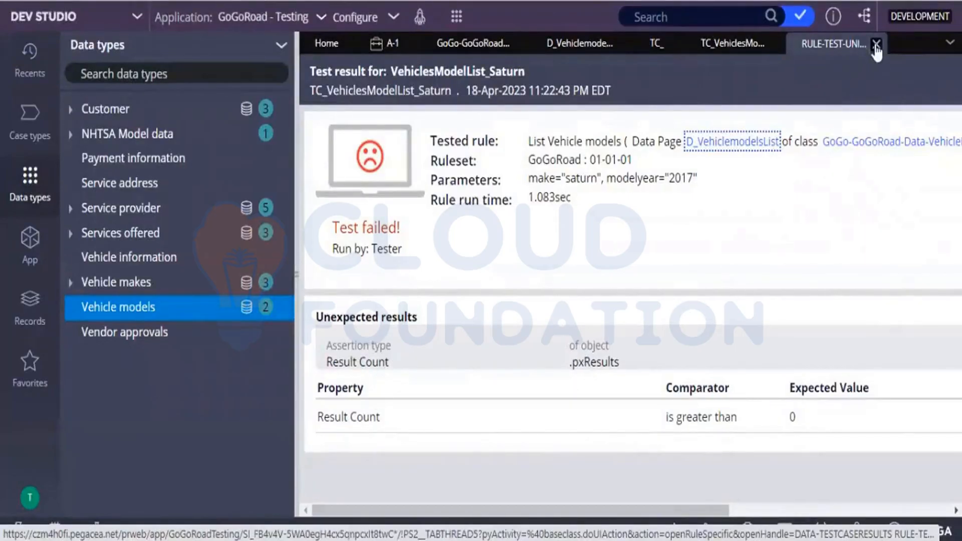
left_click(875, 45)
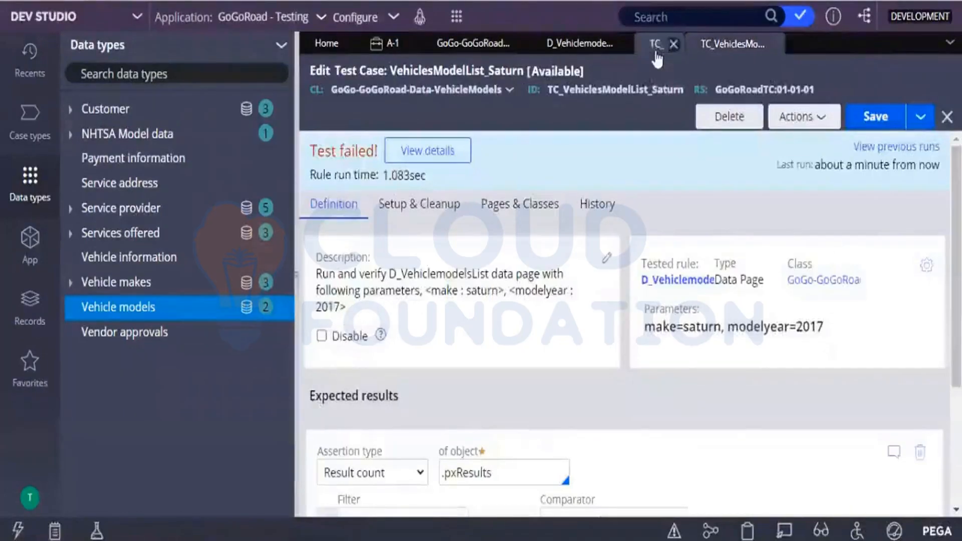
Step: Run the VehicleModelsList_Honda test case
left_click(657, 47)
left_click(787, 131)
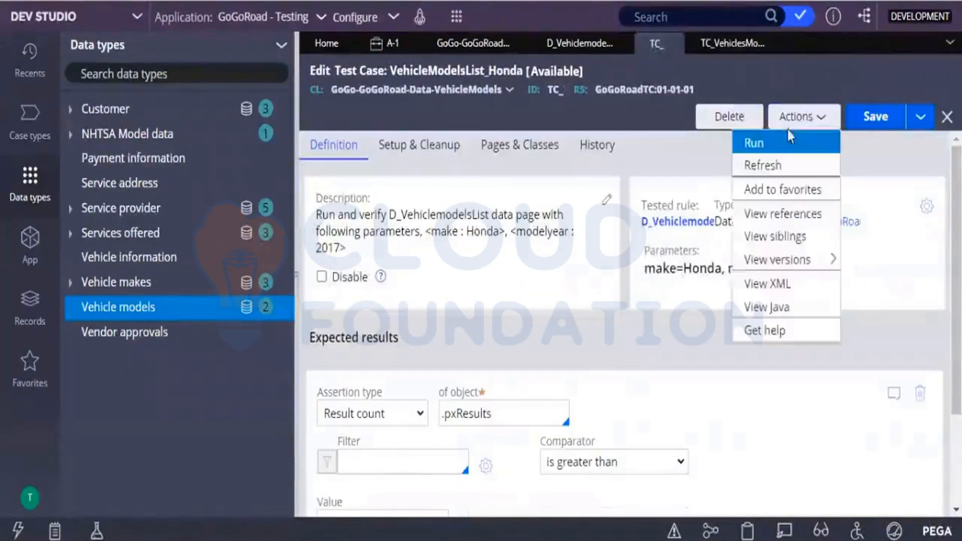
left_click(778, 144)
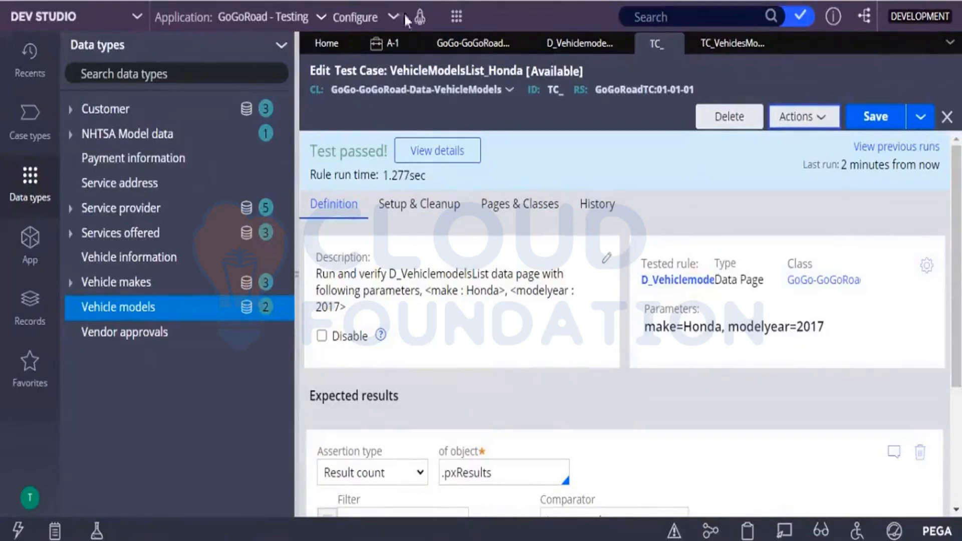
left_click(383, 43)
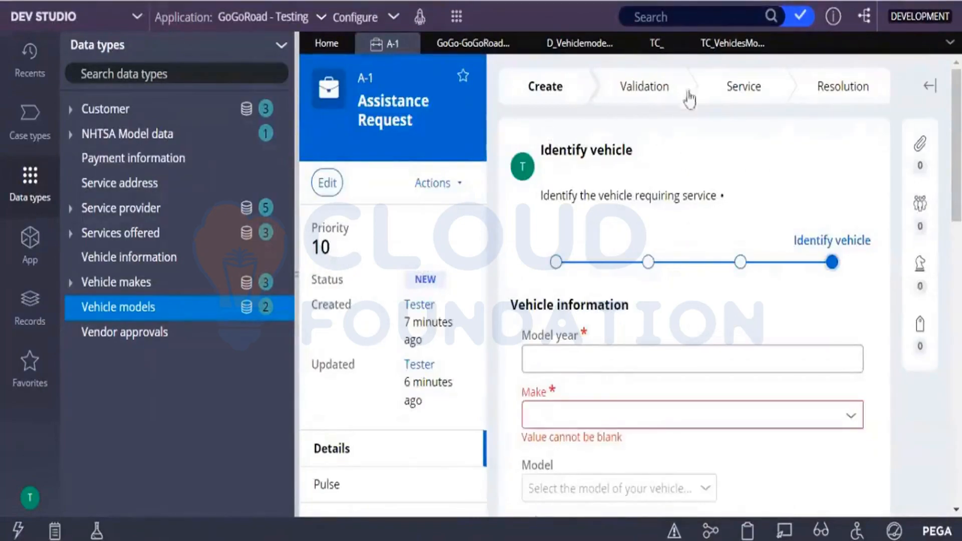
left_click(706, 48)
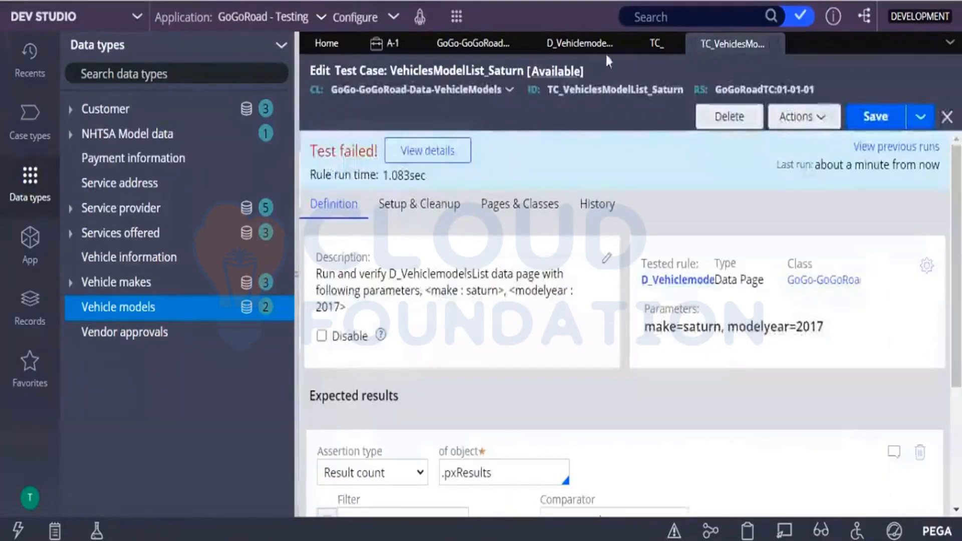
Step: Review the VehicleModelsList_Honda test case and bring up Assistance Request A-1
left_click(646, 45)
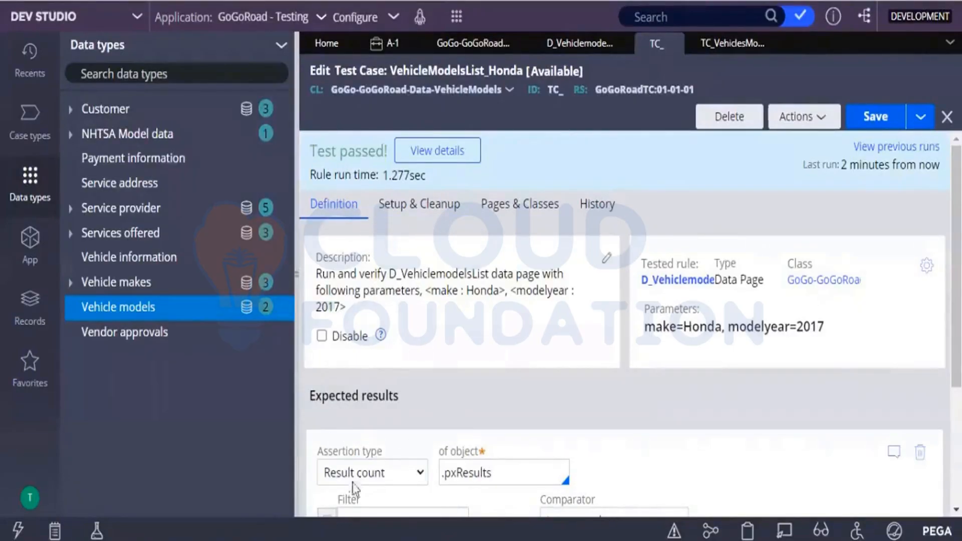
left_click(342, 474)
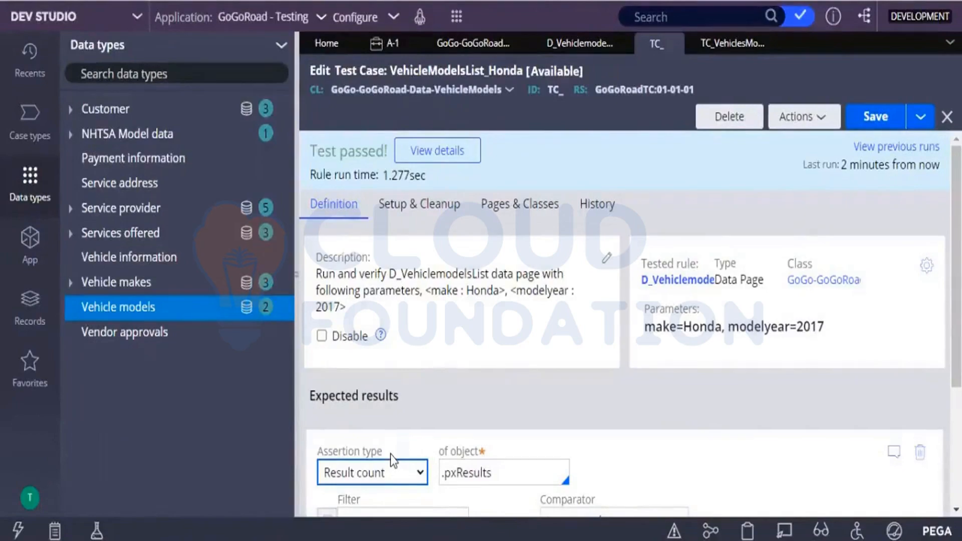
left_click(388, 43)
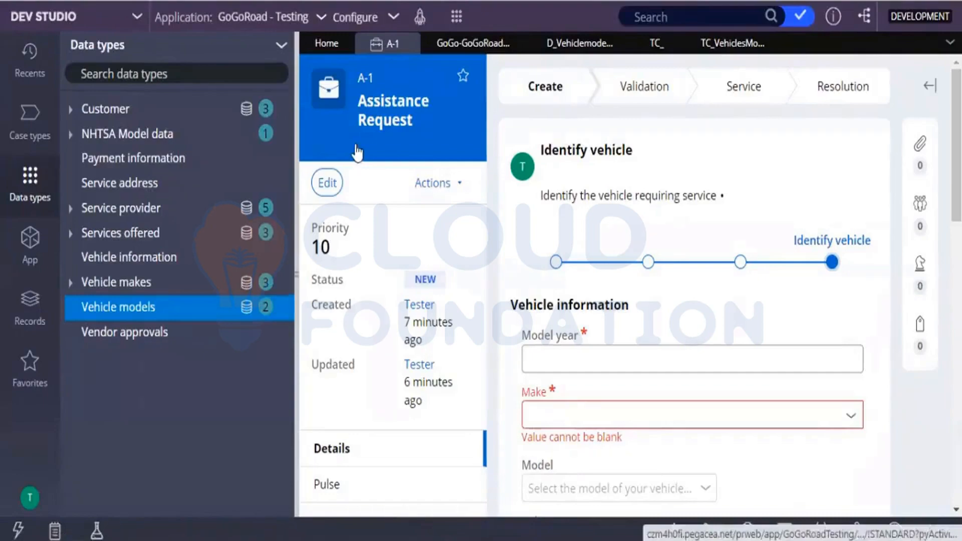
Step: Launch the User Portal for the GoGoRoad - Testing application
left_click(391, 20)
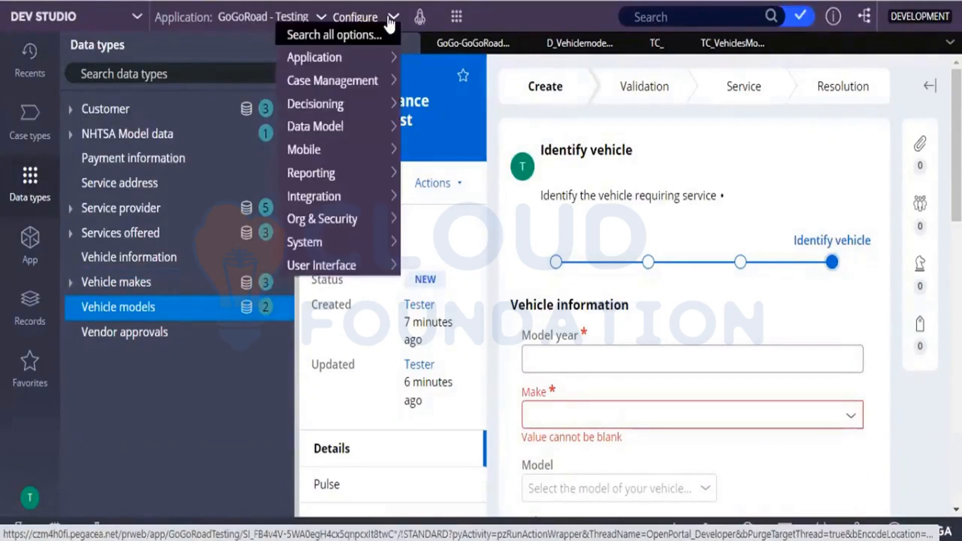
left_click(419, 24)
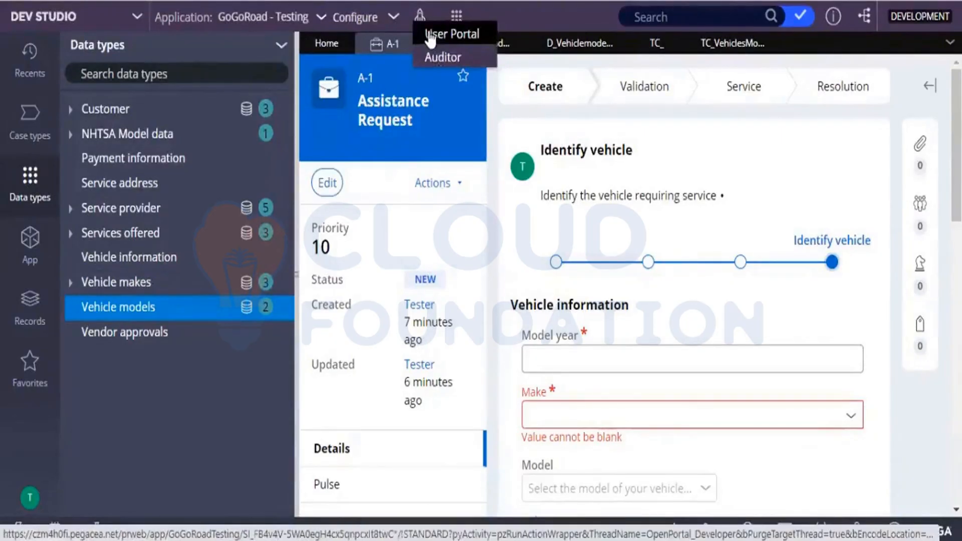
left_click(430, 34)
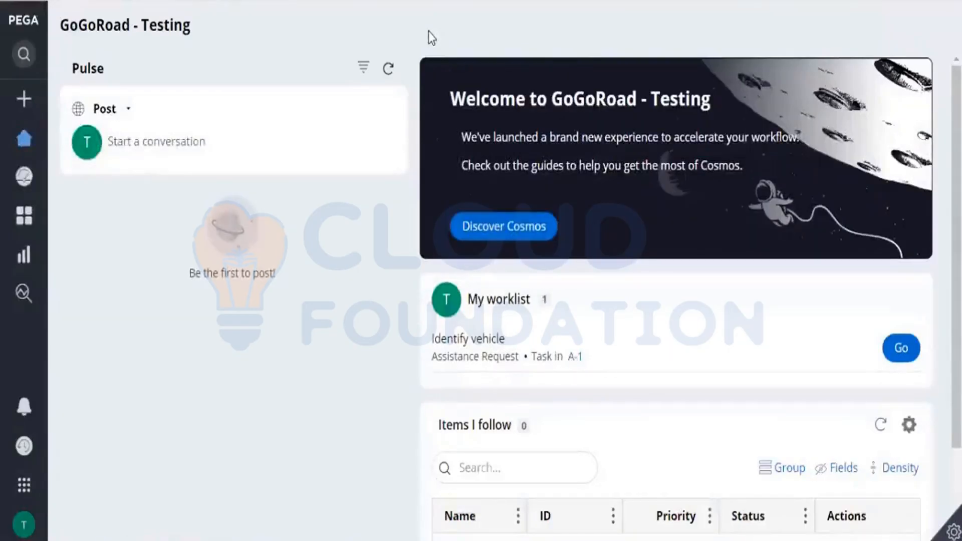
Step: Start recording a scenario test case for the Assistance Request case type
mouse_move(32, 198)
left_click(953, 532)
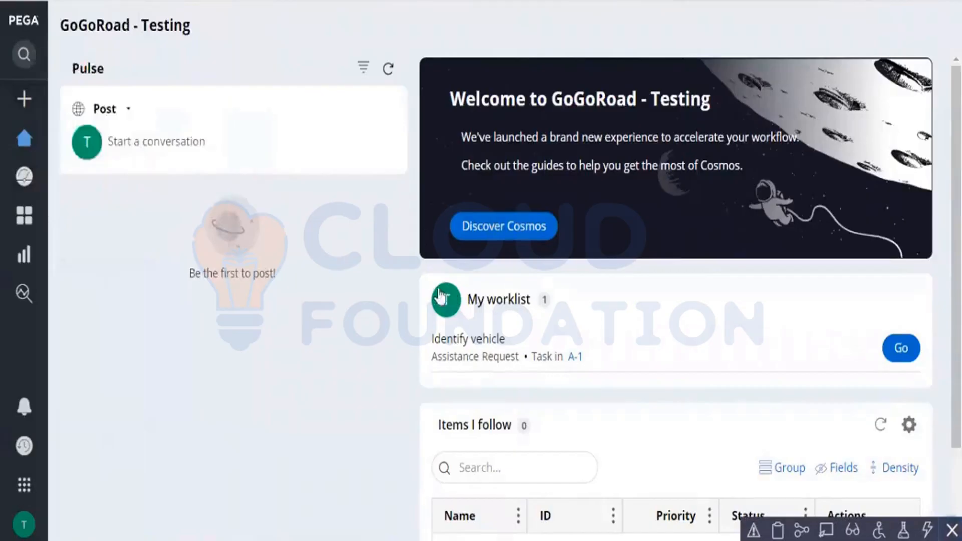
left_click(905, 530)
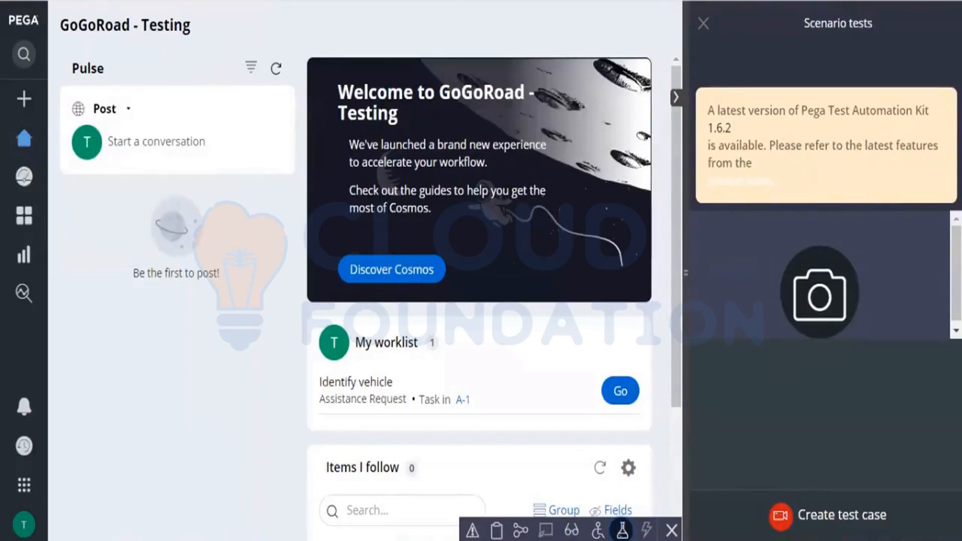
left_click(778, 521)
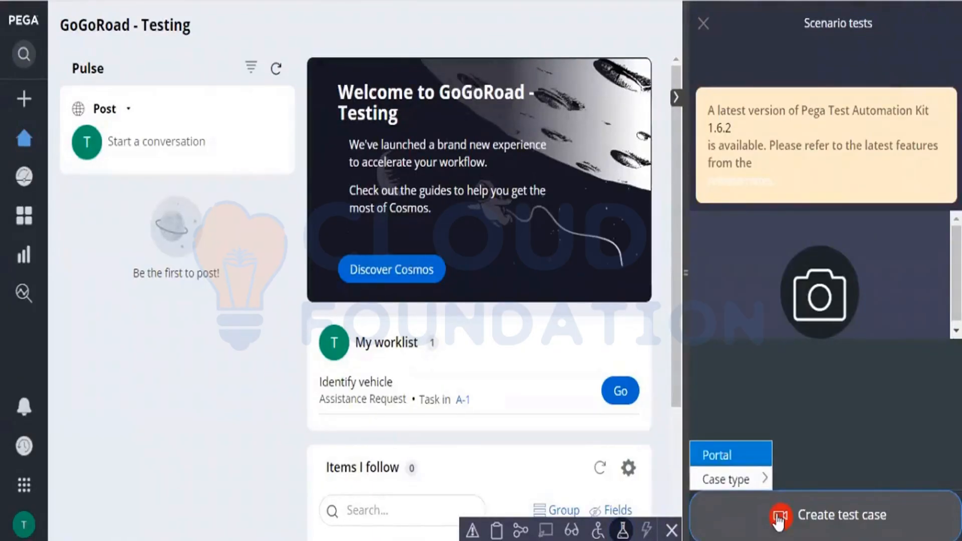
left_click(740, 493)
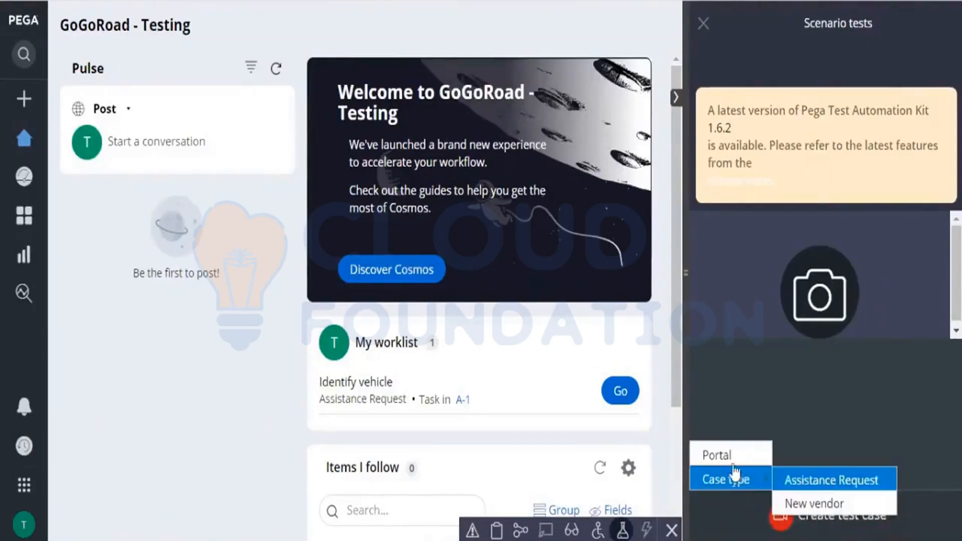
mouse_move(726, 484)
left_click(804, 482)
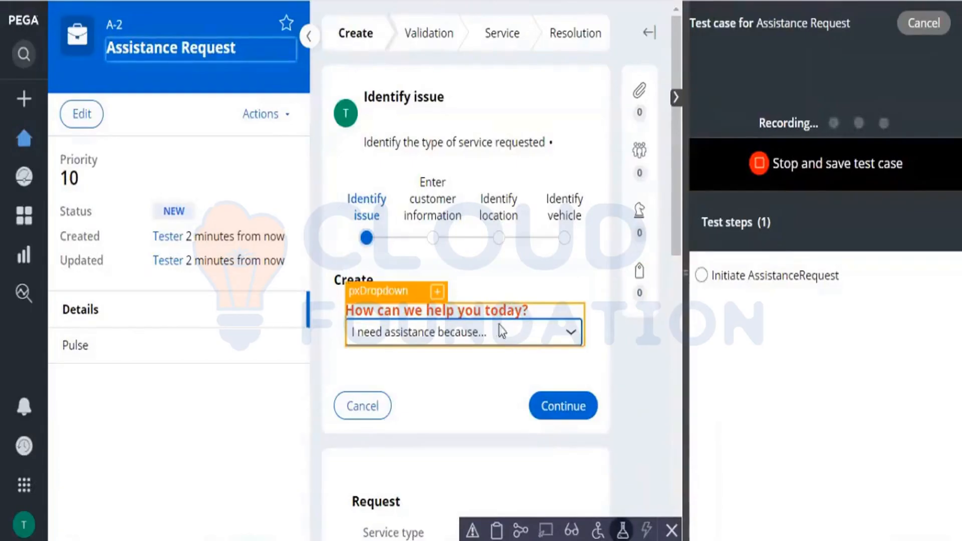
Step: Choose "My vehicle has a flat tire" as the answer to "How can we help you today?"
left_click(467, 333)
left_click(445, 377)
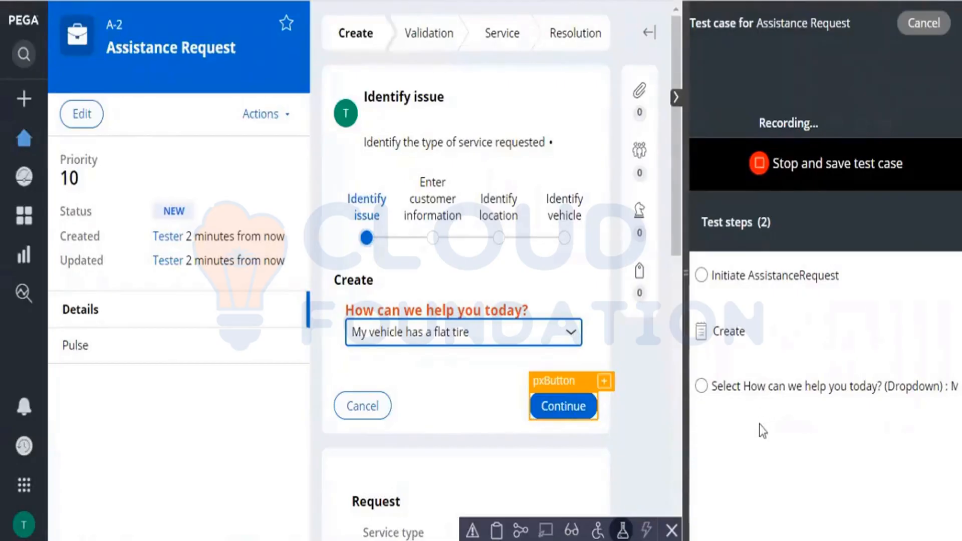
Step: Examine the recorded dropdown selection in the test steps list, resizing the recording area to read its full text
left_click(870, 468)
left_click_drag(871, 386, 958, 386)
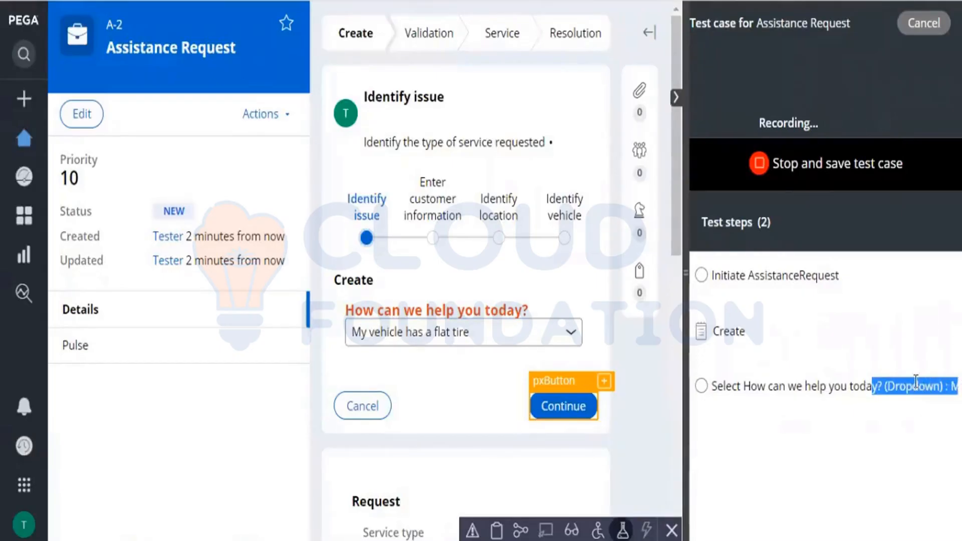
left_click_drag(885, 386, 957, 386)
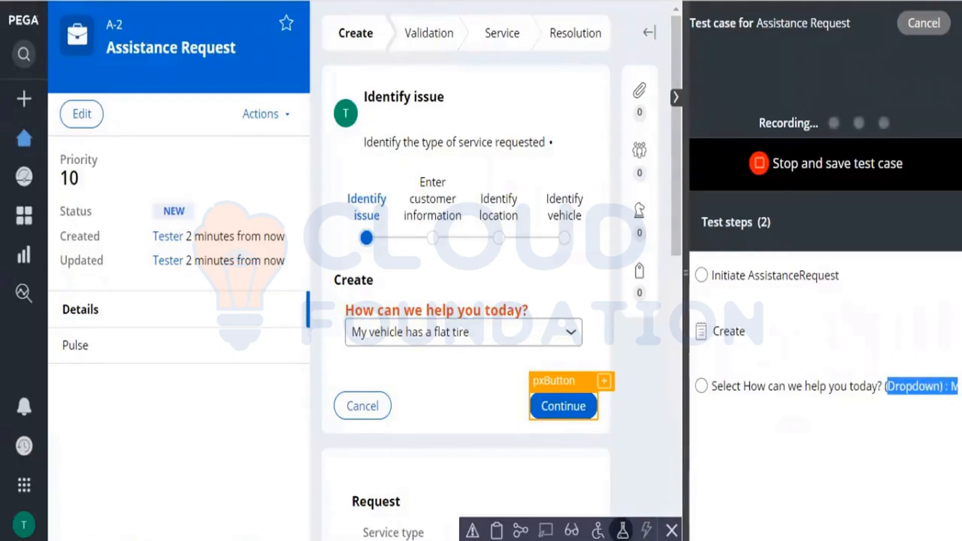
left_click(903, 488)
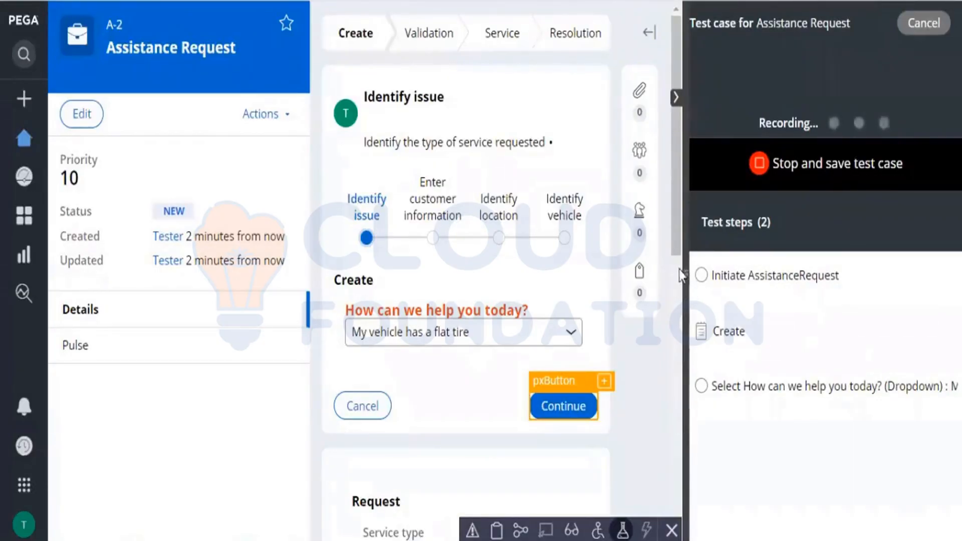
left_click_drag(684, 271, 523, 291)
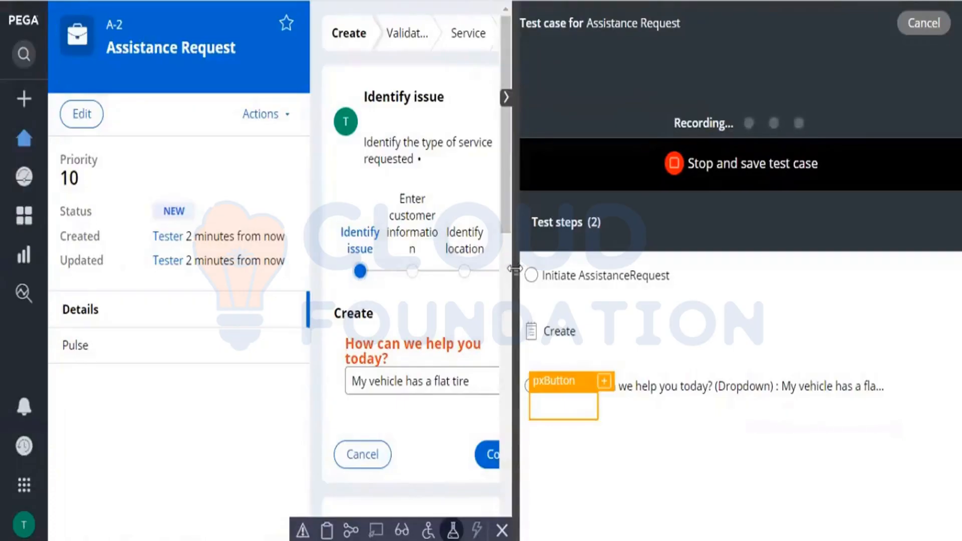
left_click_drag(514, 269, 721, 250)
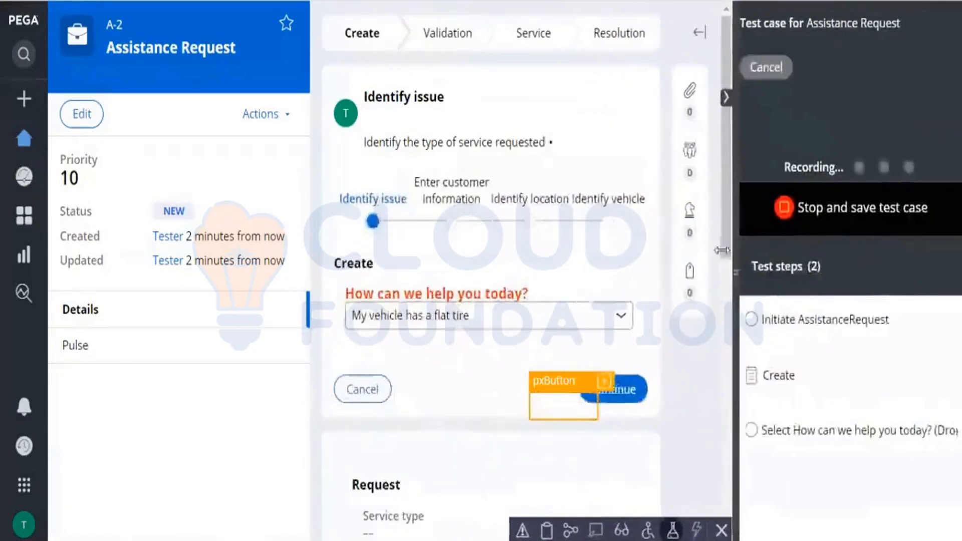
left_click_drag(721, 250, 673, 270)
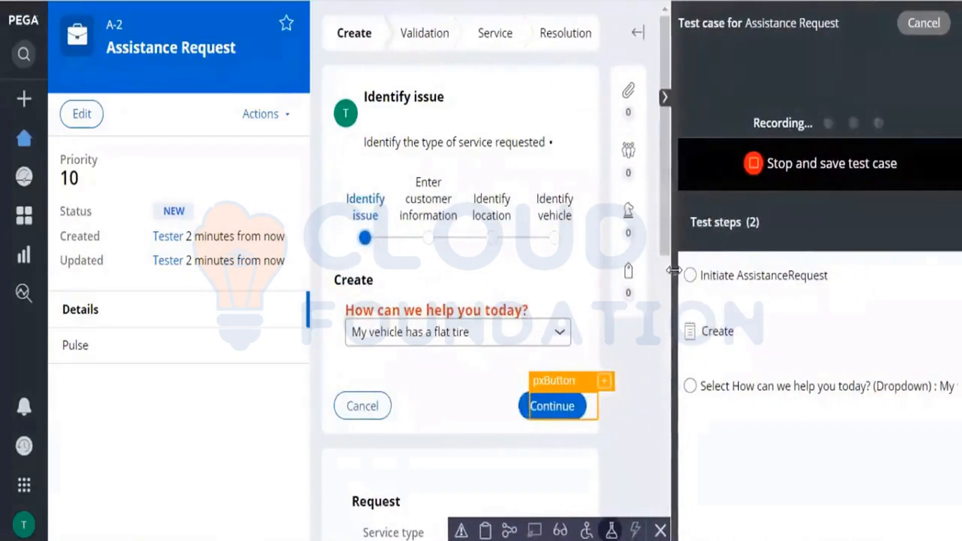
Step: Continue to the customer information, choose the first customer account ID and proceed to the Identify location stage
left_click(552, 413)
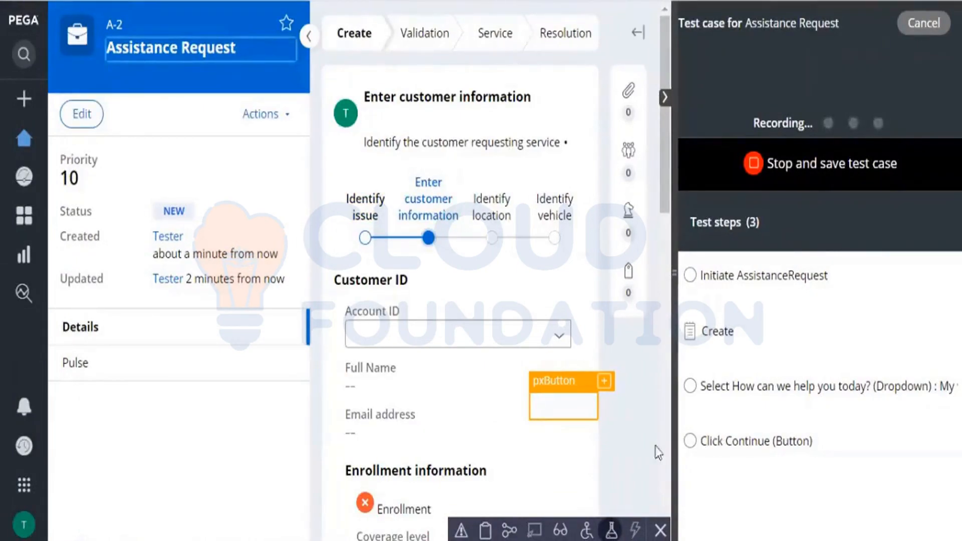
left_click(560, 341)
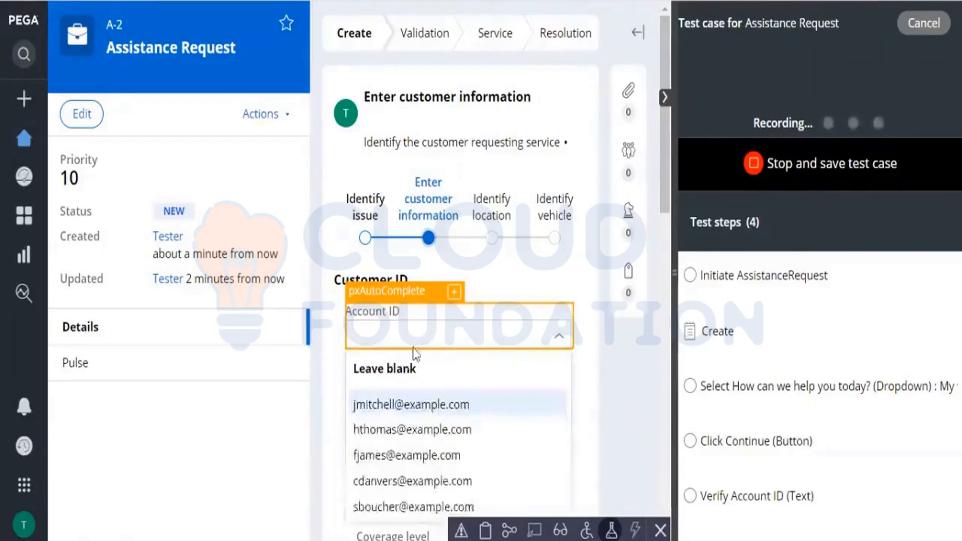
left_click(409, 406)
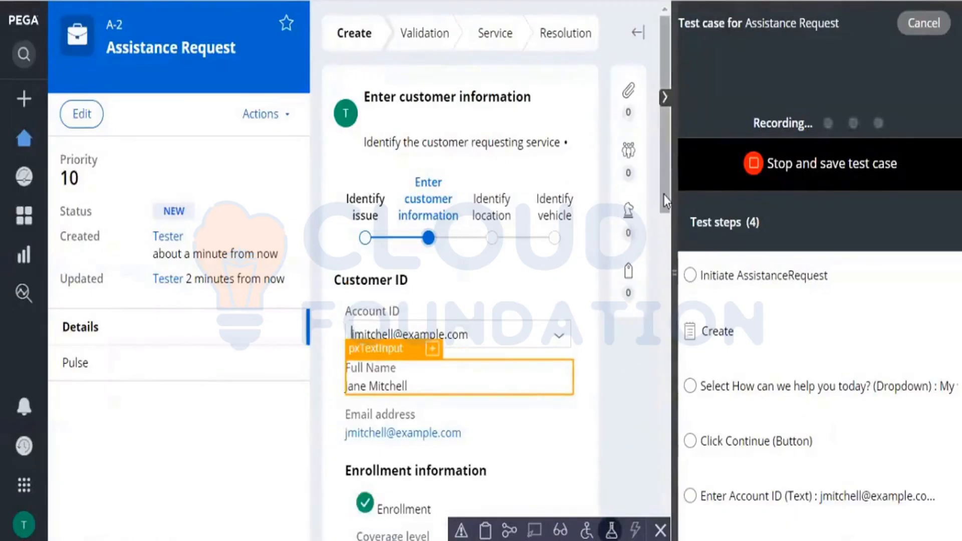
left_click_drag(663, 194, 663, 313)
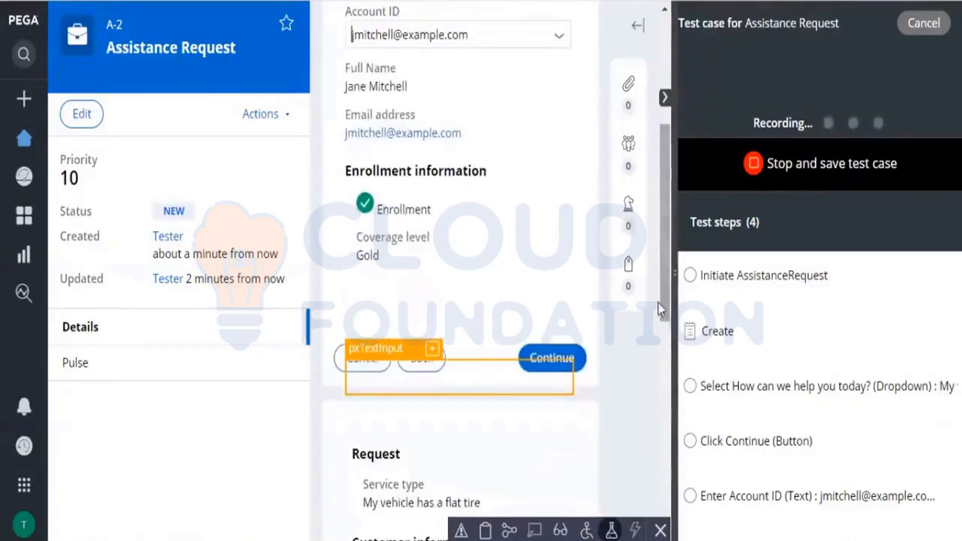
left_click(554, 360)
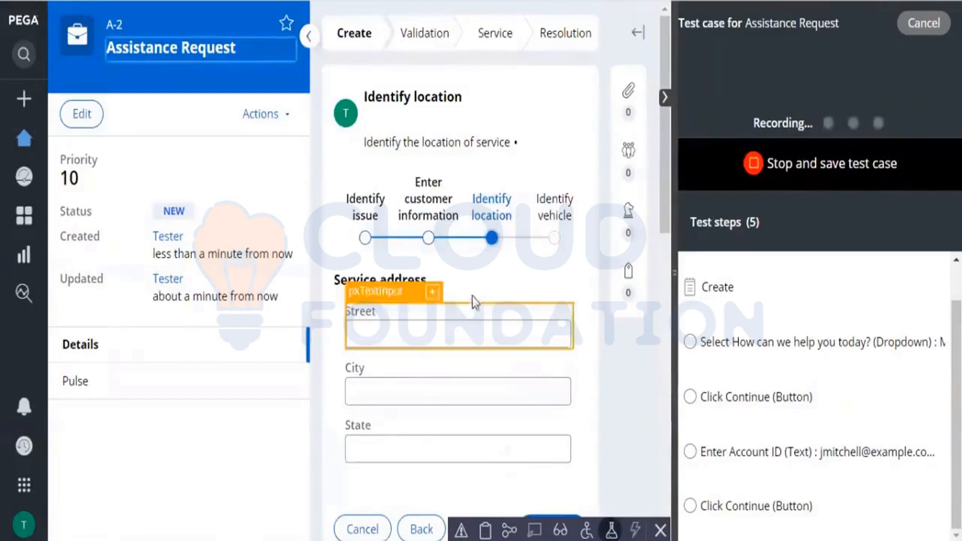
Step: Fill in the street and city of the service address
left_click(447, 328)
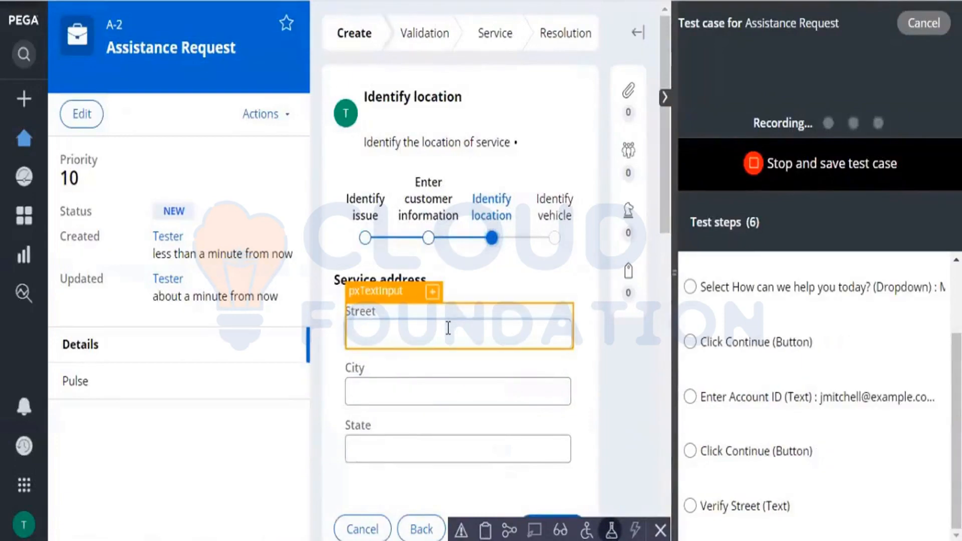
type("JP Nagar")
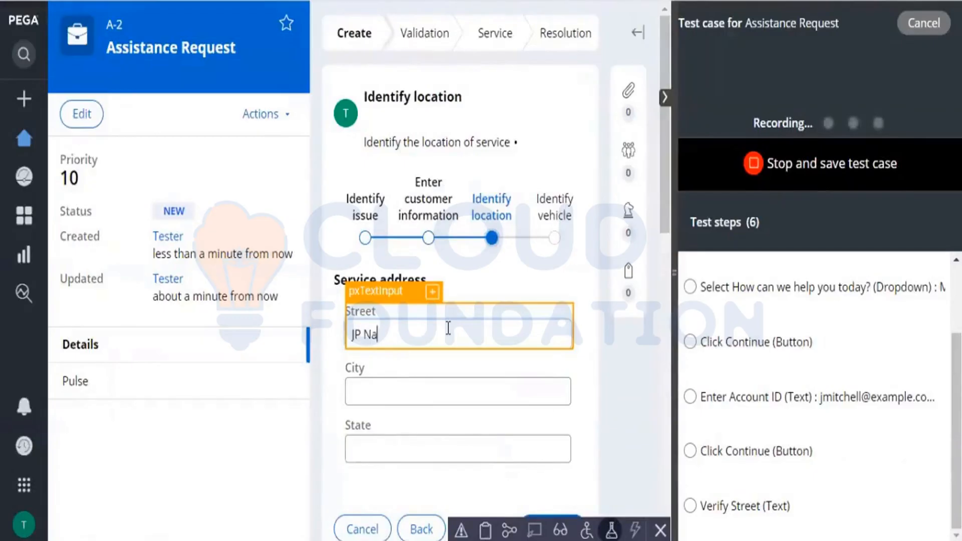
left_click(410, 389)
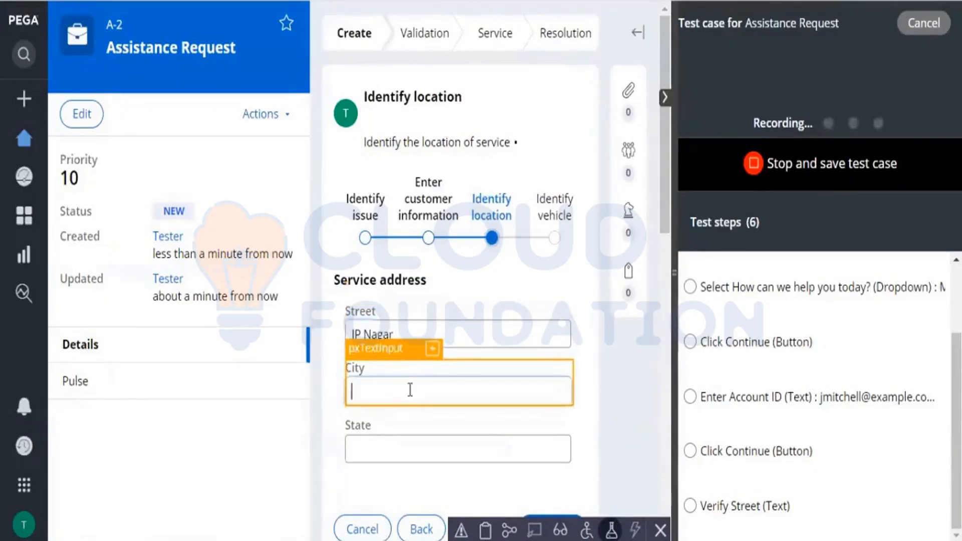
type("Banga")
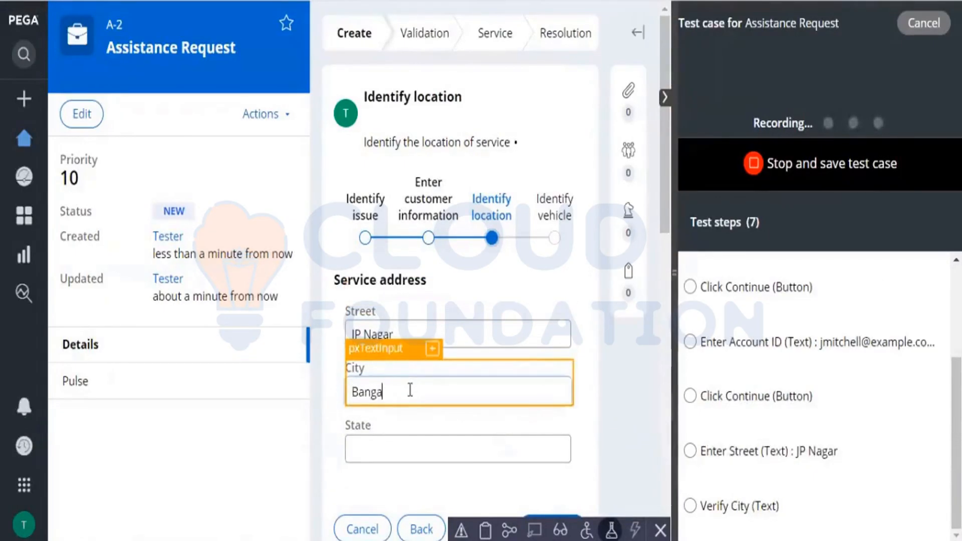
type("lore")
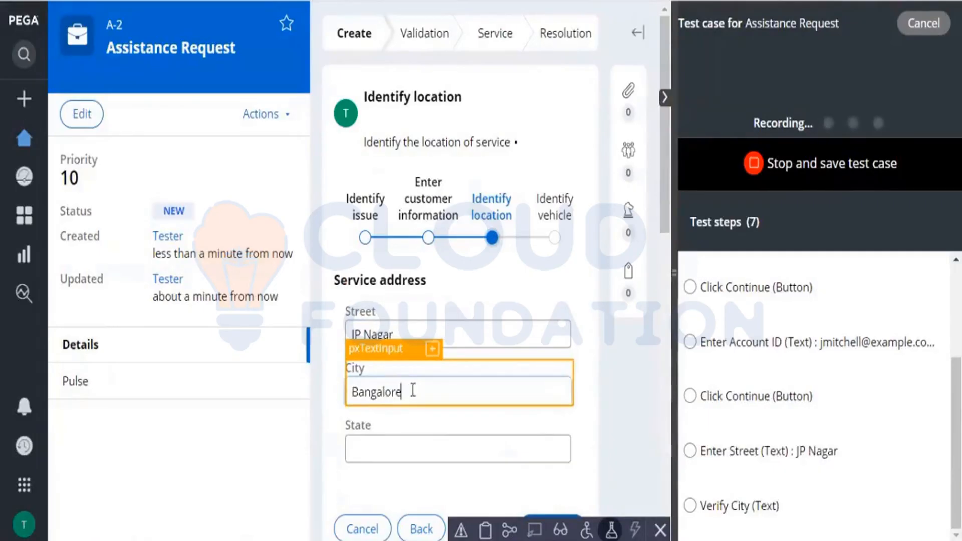
Step: Fill in the state of the service address with its correct spelling and commit it as a recorded test step
left_click(451, 436)
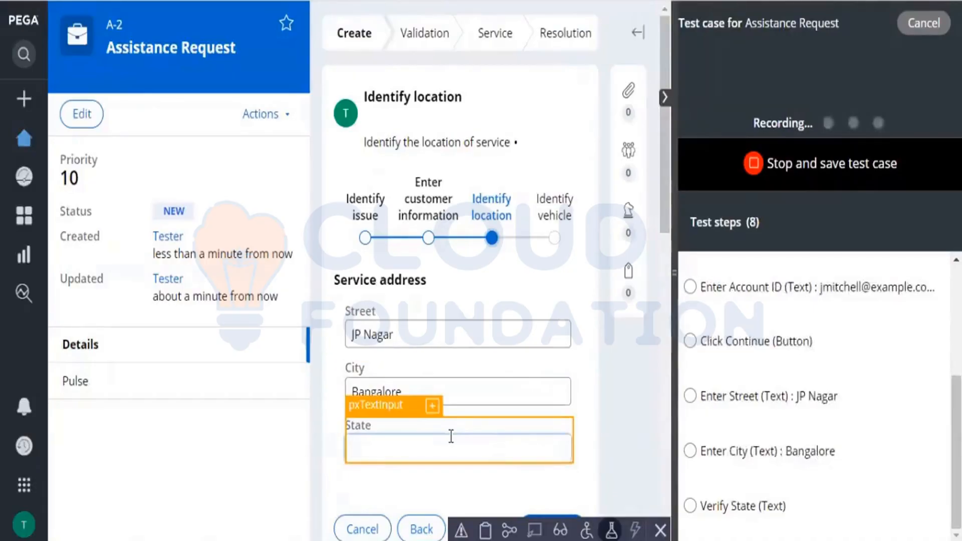
type("Karanta")
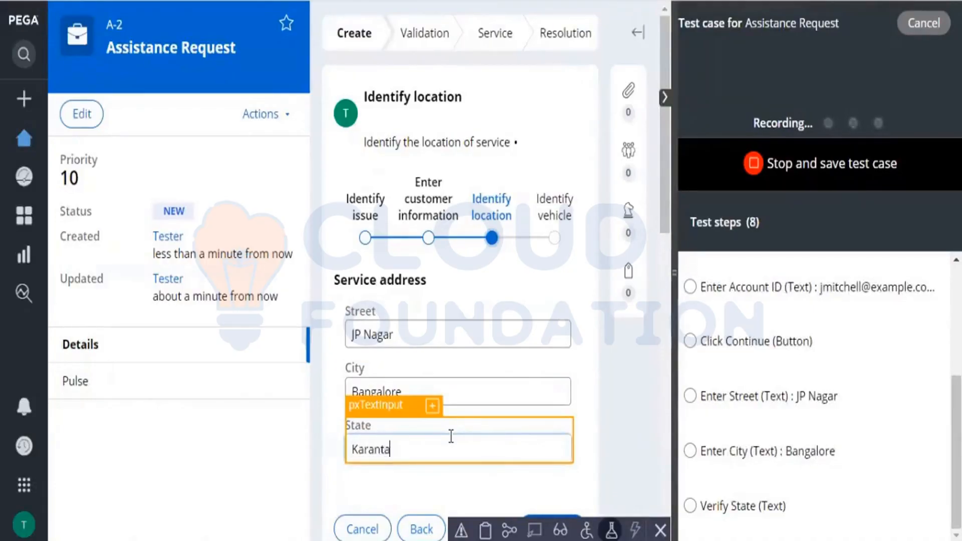
type("ka")
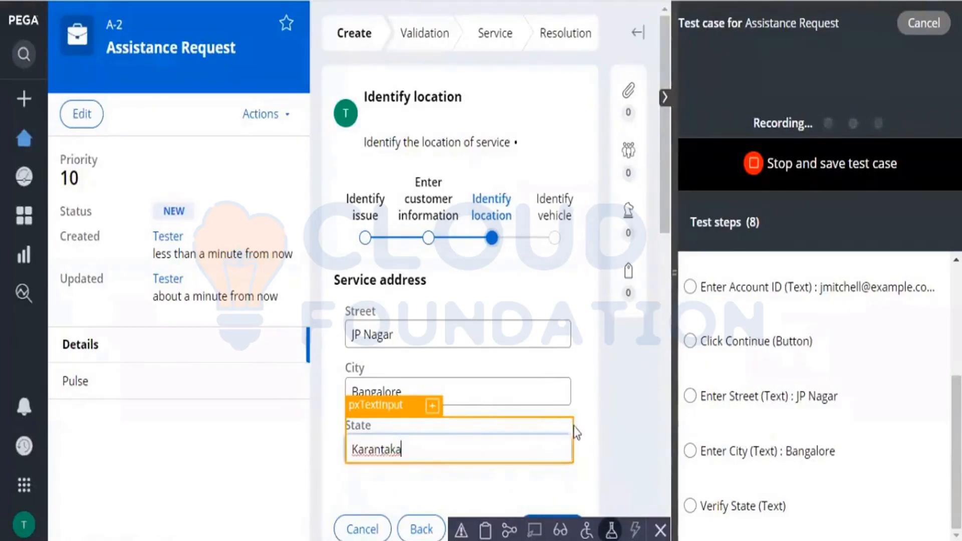
key("BackSpace")
key("BackSpace")
key("BackSpace")
key("BackSpace")
key("BackSpace")
key("BackSpace")
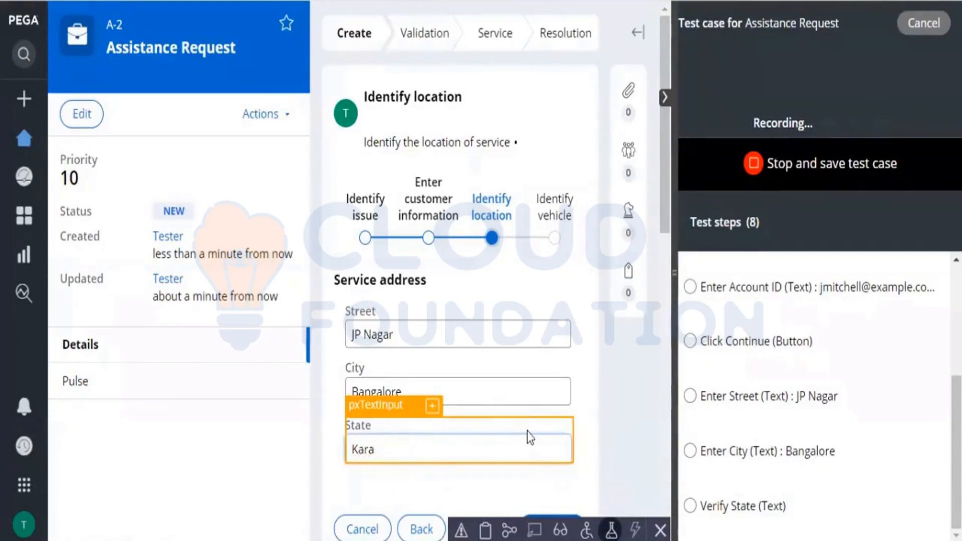
type("nataka")
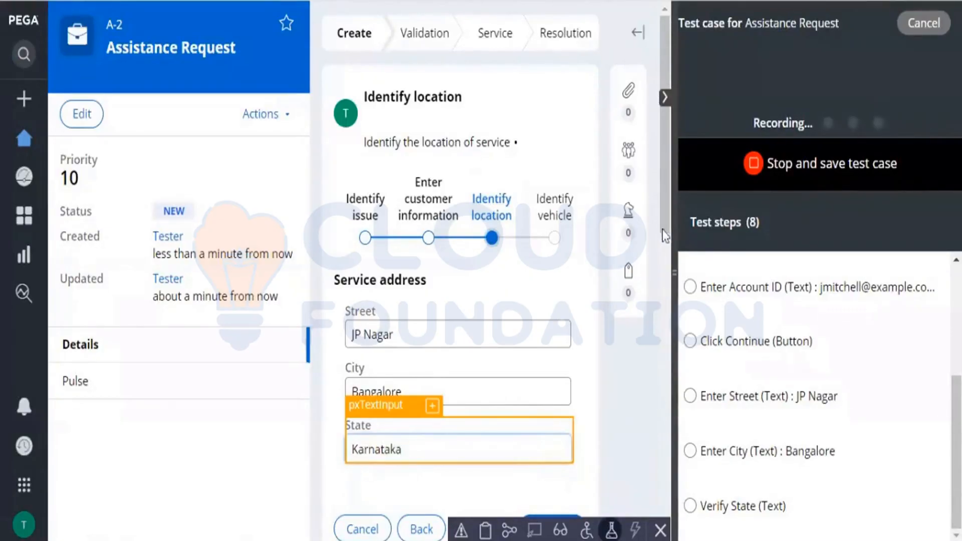
scroll(664, 236, "down", 3)
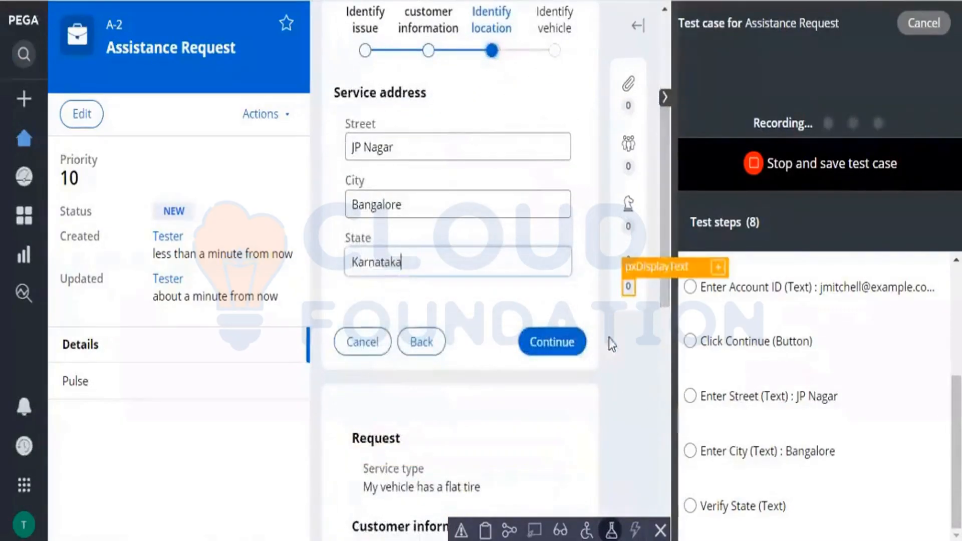
left_click_drag(608, 336, 867, 353)
left_click(867, 353)
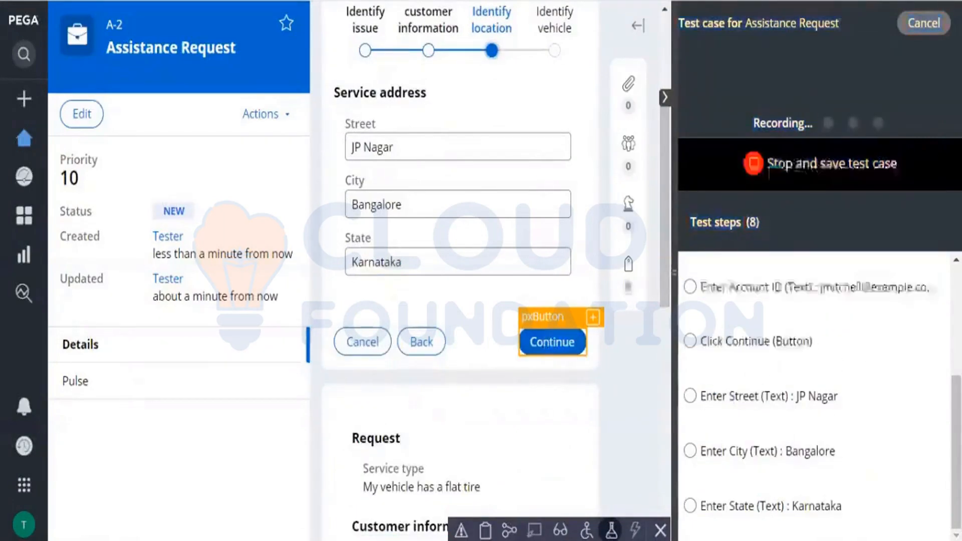
Step: Proceed to the Identify vehicle stage and enter 2018 as the model year
left_click(535, 354)
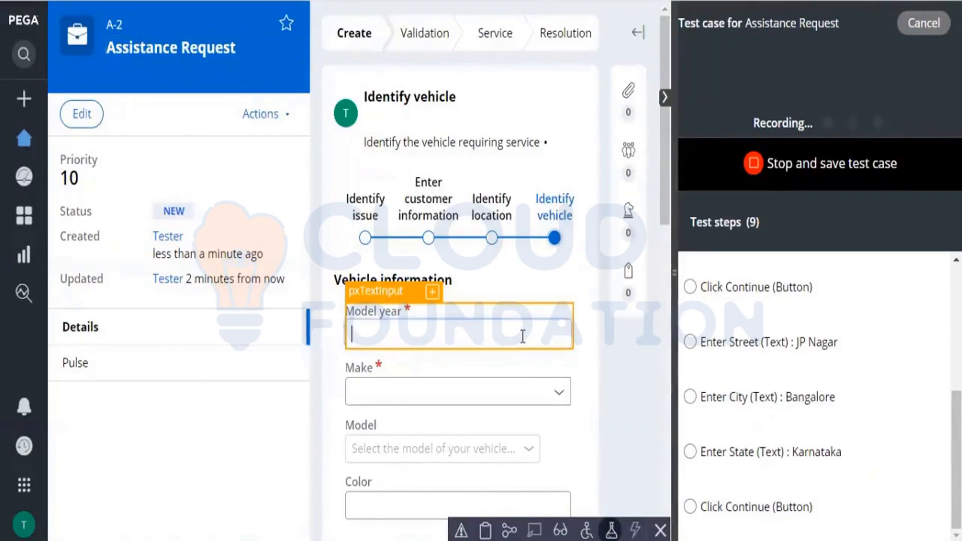
type("2")
key("BackSpace")
type("2")
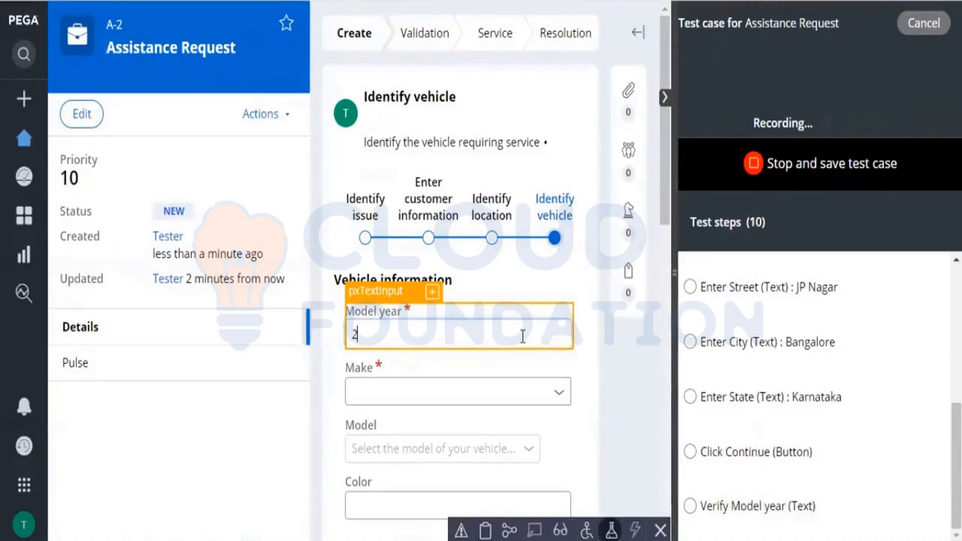
type("018")
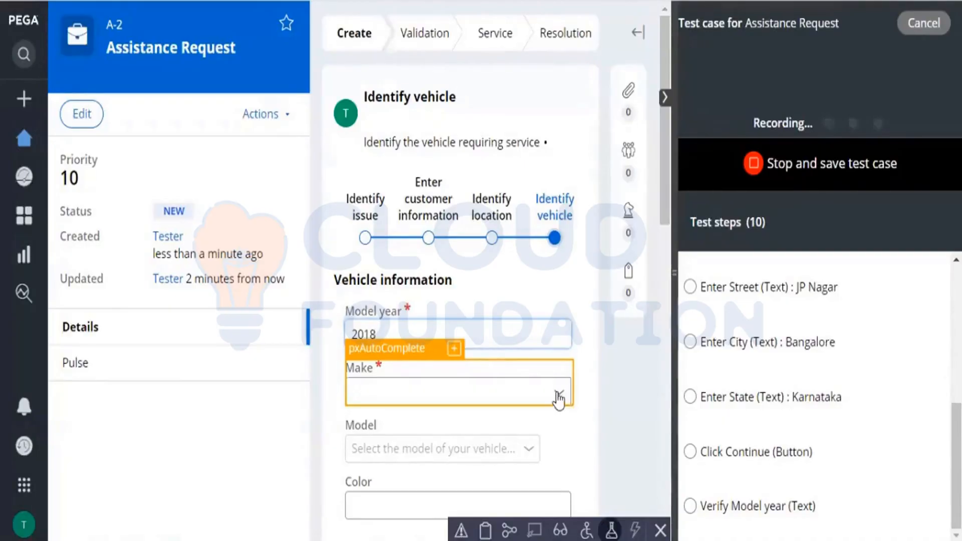
Step: Choose Honda as the vehicle make and Civic as the model
left_click(558, 399)
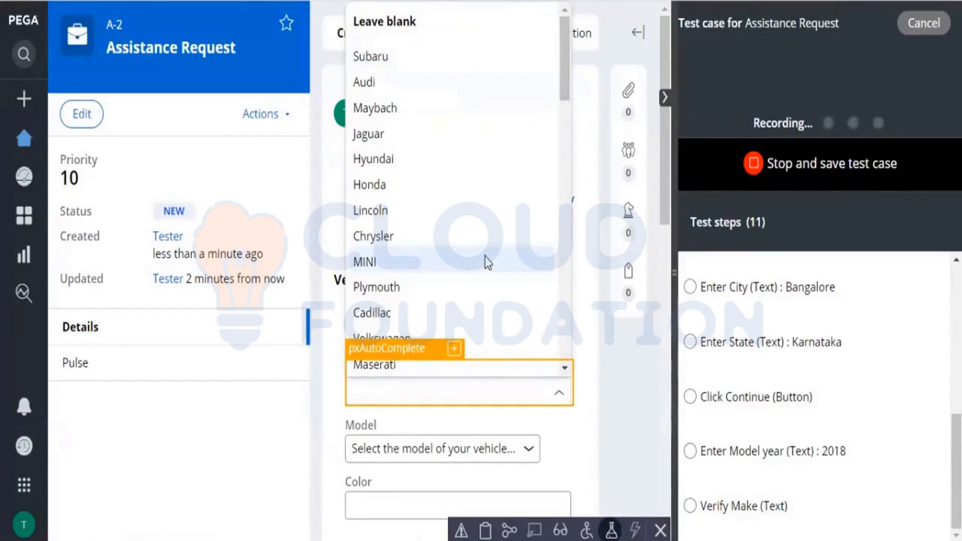
left_click(420, 180)
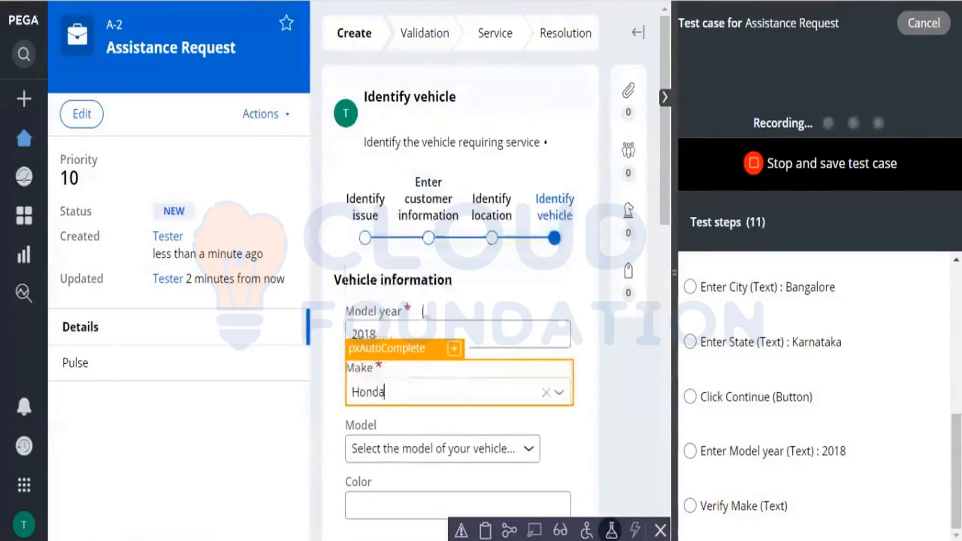
left_click(509, 448)
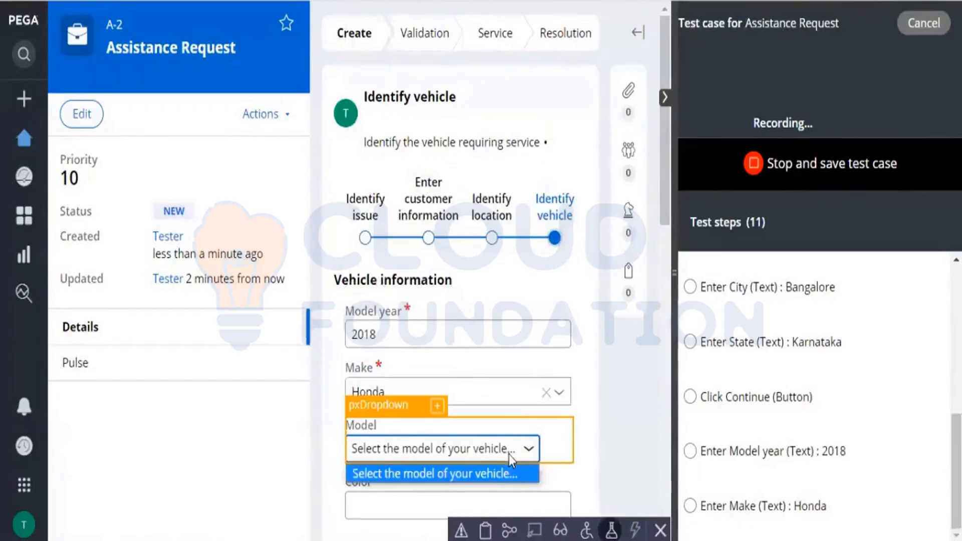
left_click(468, 449)
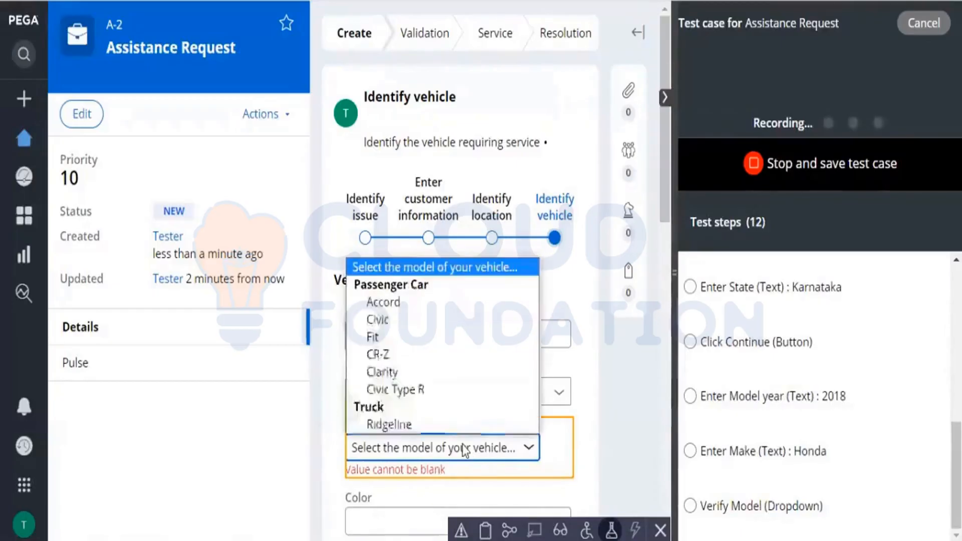
left_click(399, 319)
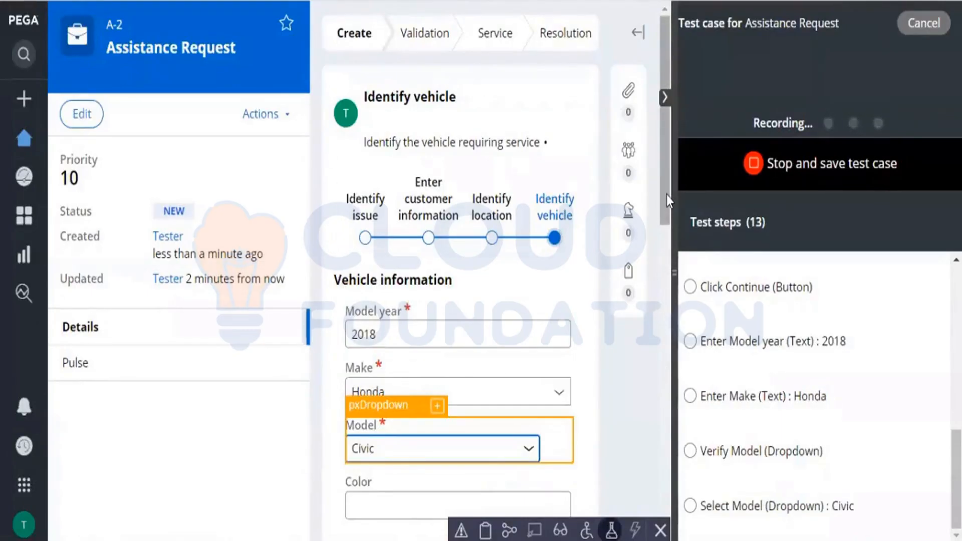
Step: Fill in Black as the vehicle color and commit it as a recorded test step
scroll(661, 186, "down", 5)
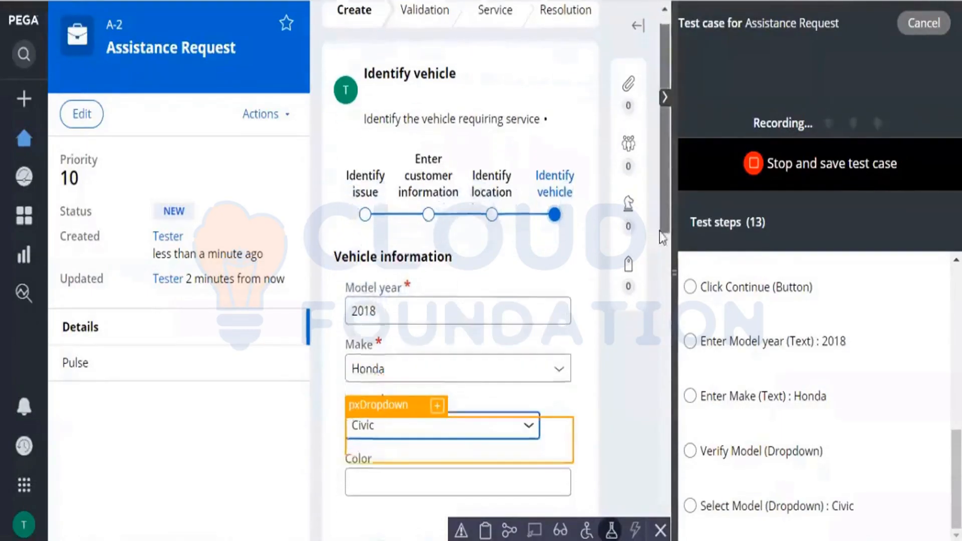
left_click(495, 282)
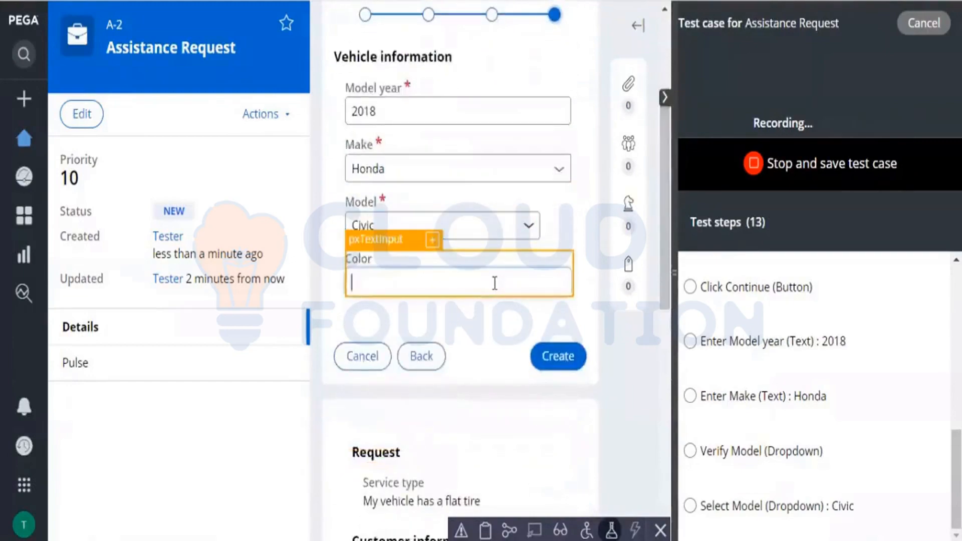
type("Black")
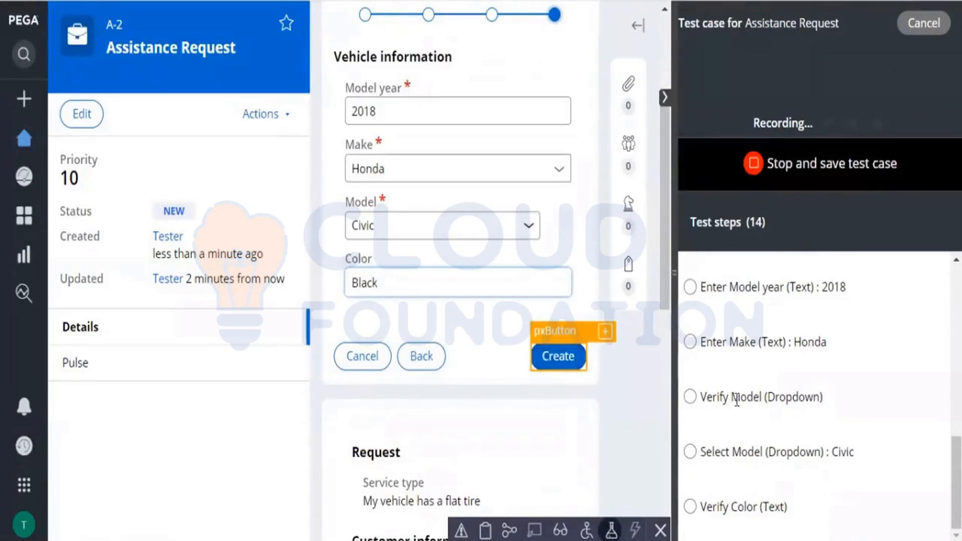
left_click(599, 412)
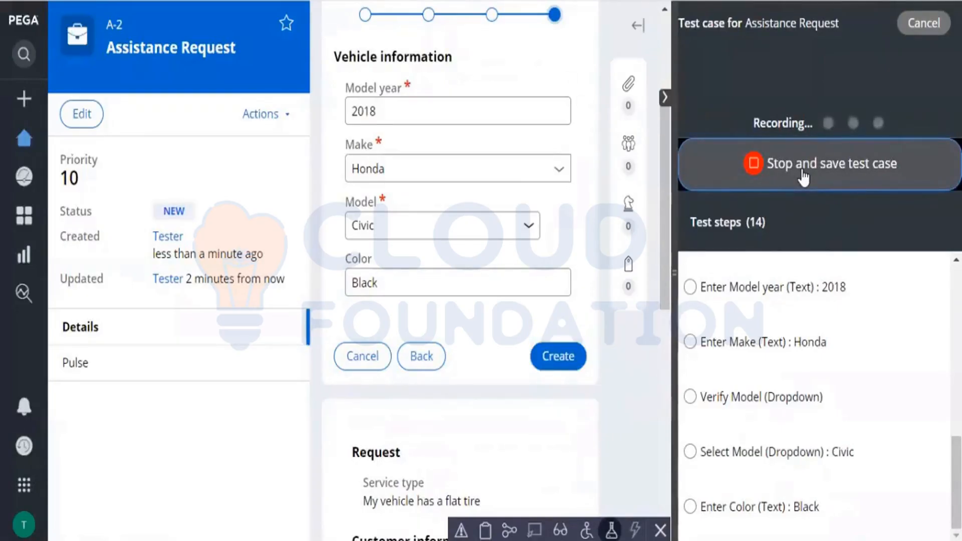
Step: Stop the recording and name the new test case "Inital Customer Request"
left_click(768, 164)
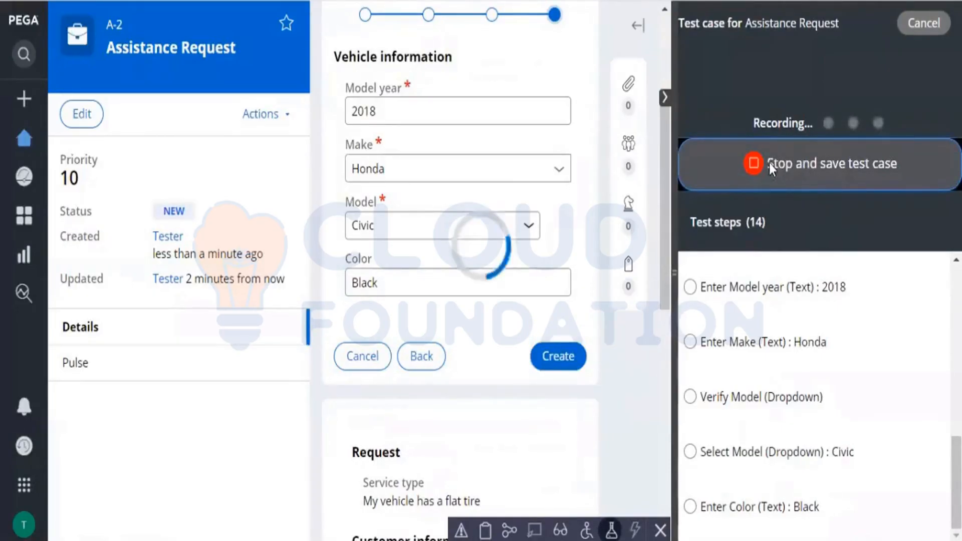
left_click(750, 106)
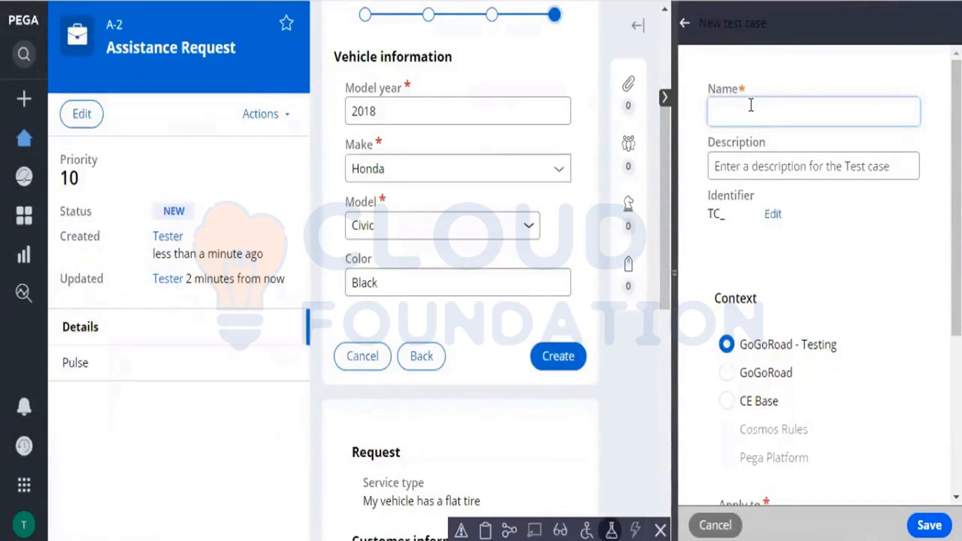
type("Inital ")
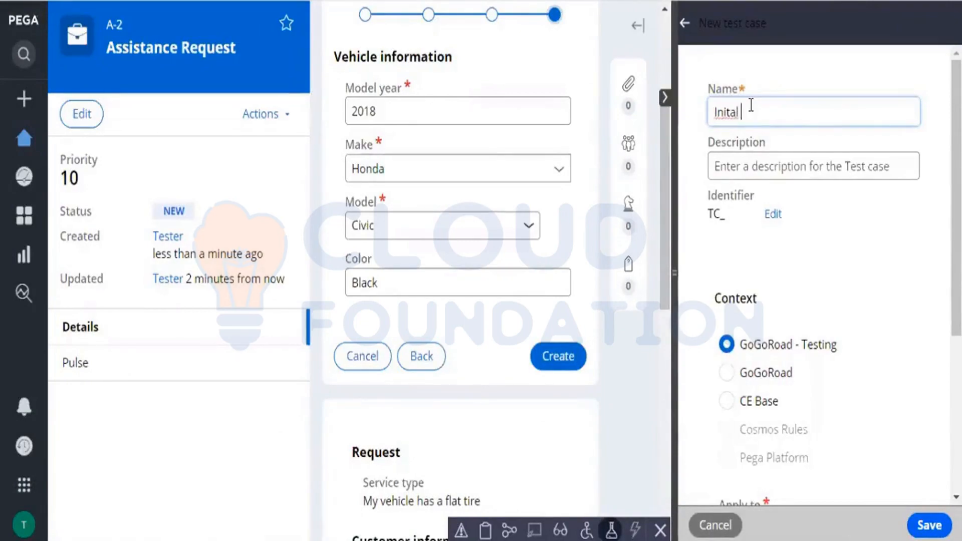
type("Castomer")
right_click(750, 102)
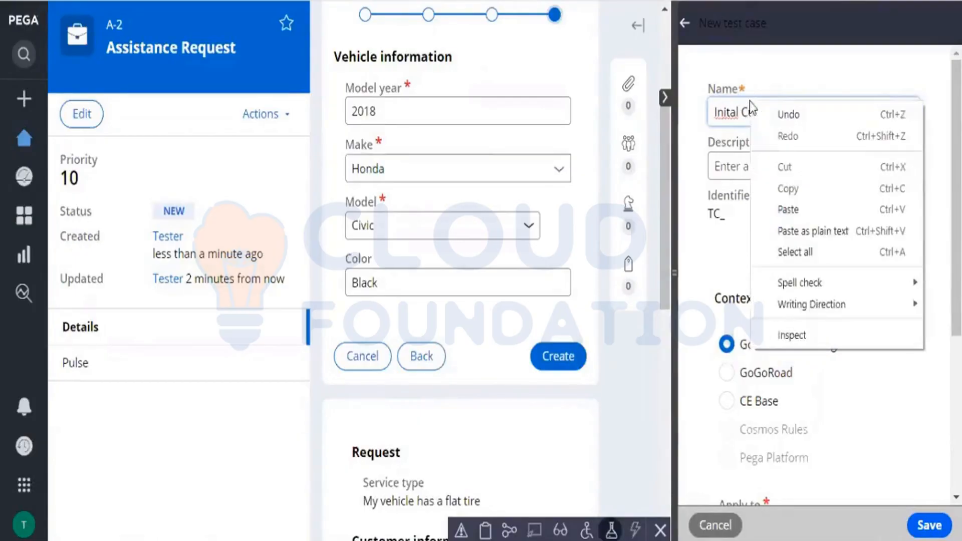
left_click(712, 281)
left_click_drag(711, 281, 817, 114)
left_click(816, 113)
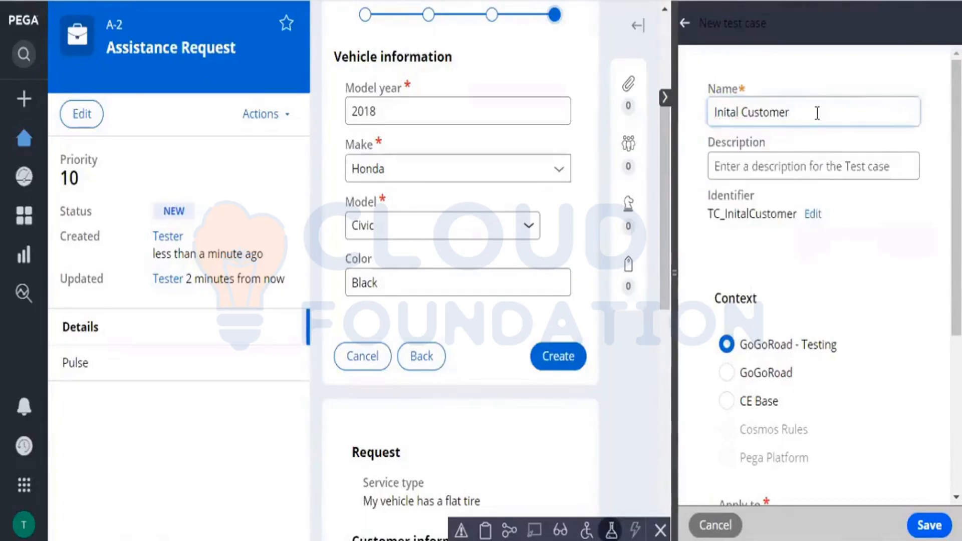
type("Request")
Step: Copy the test case name into its description and save the test case in the GoGoRoad - Testing context
key("ctrl+a")
key("ctrl+c")
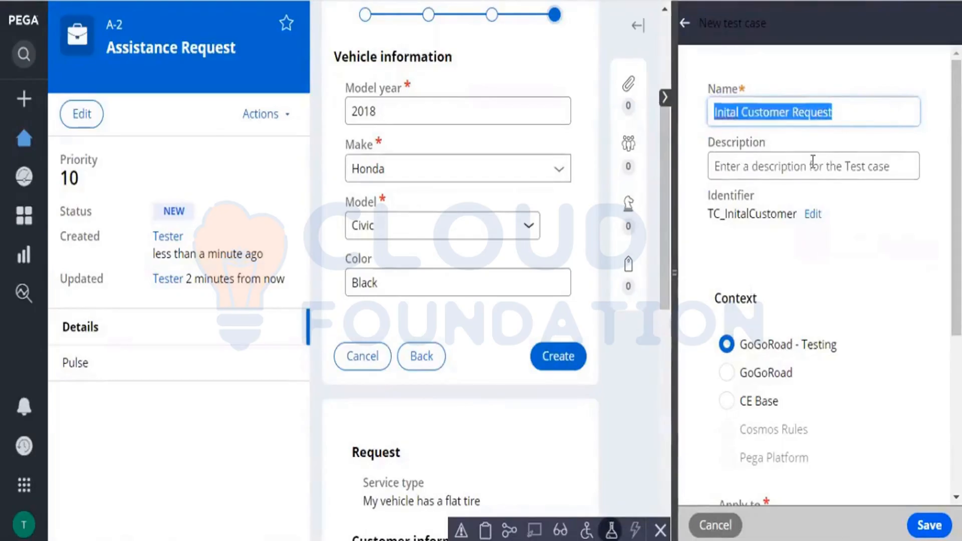
left_click(813, 161)
key("ctrl+v")
left_click(858, 264)
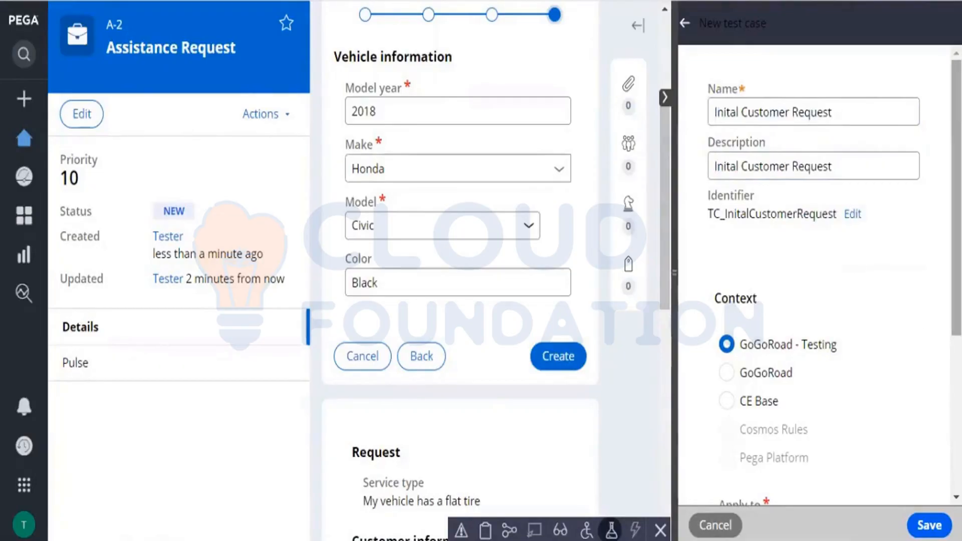
scroll(933, 317, "down", 4)
left_click_drag(956, 320, 956, 363)
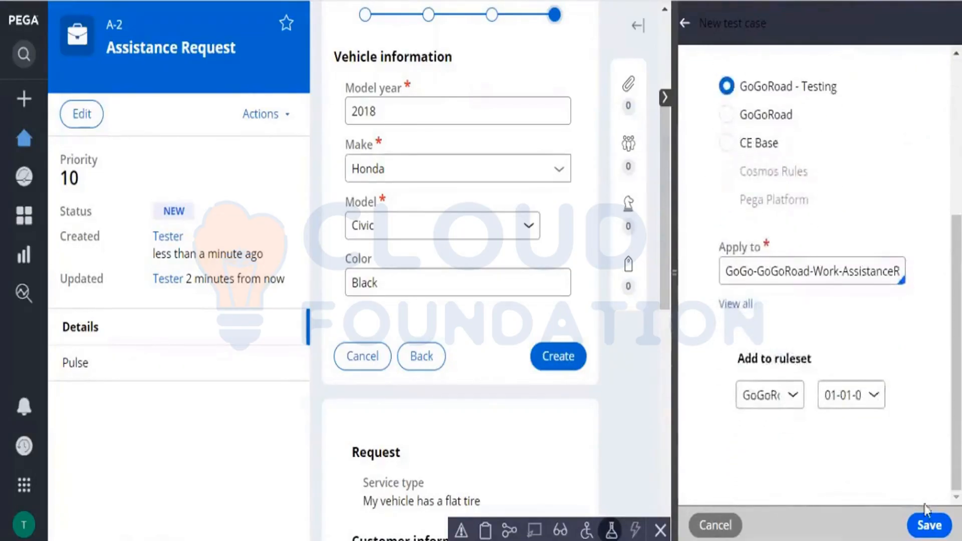
left_click(931, 518)
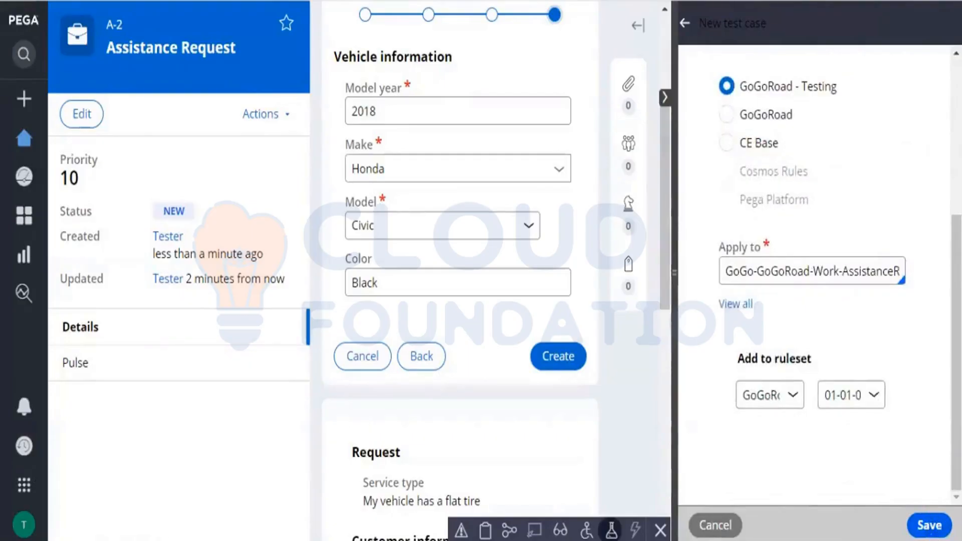
left_click(930, 532)
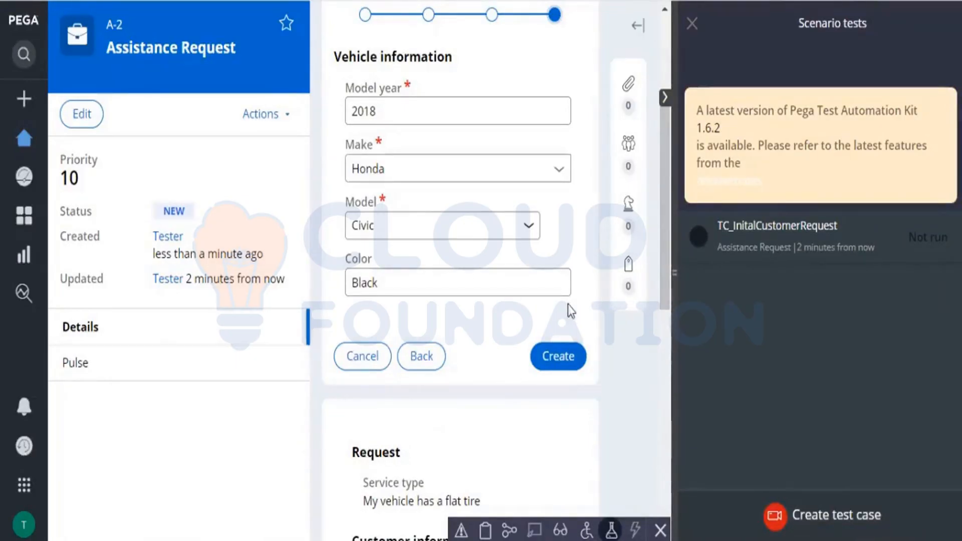
left_click_drag(568, 305, 134, 346)
mouse_move(28, 521)
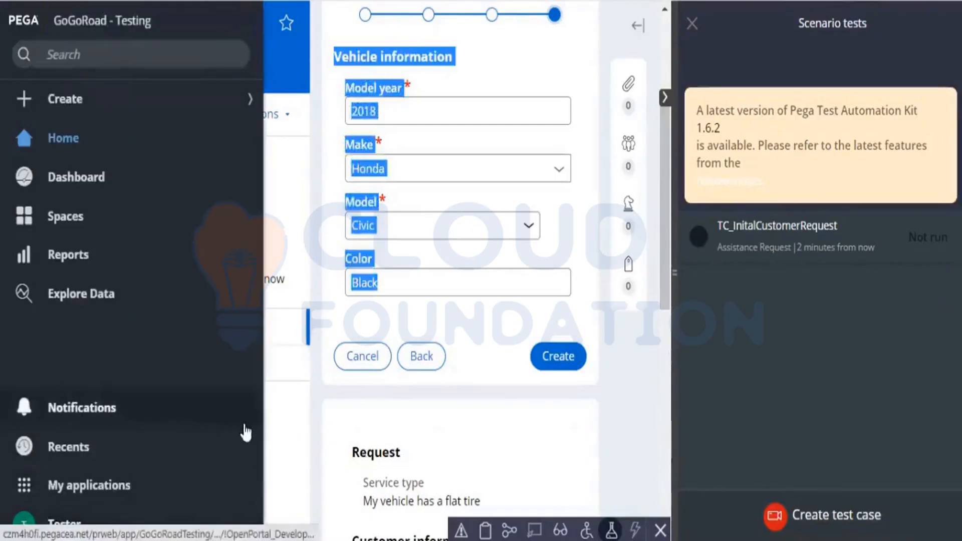
left_click(295, 449)
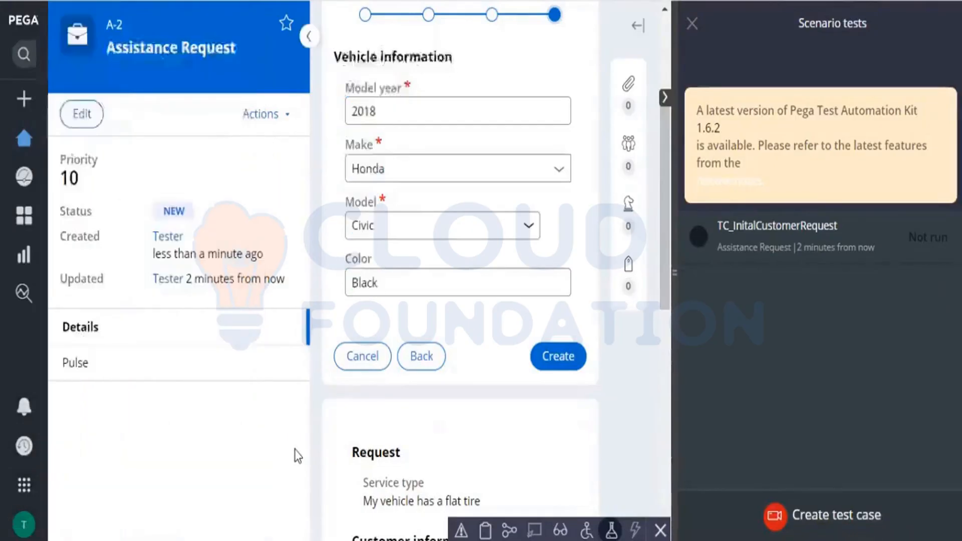
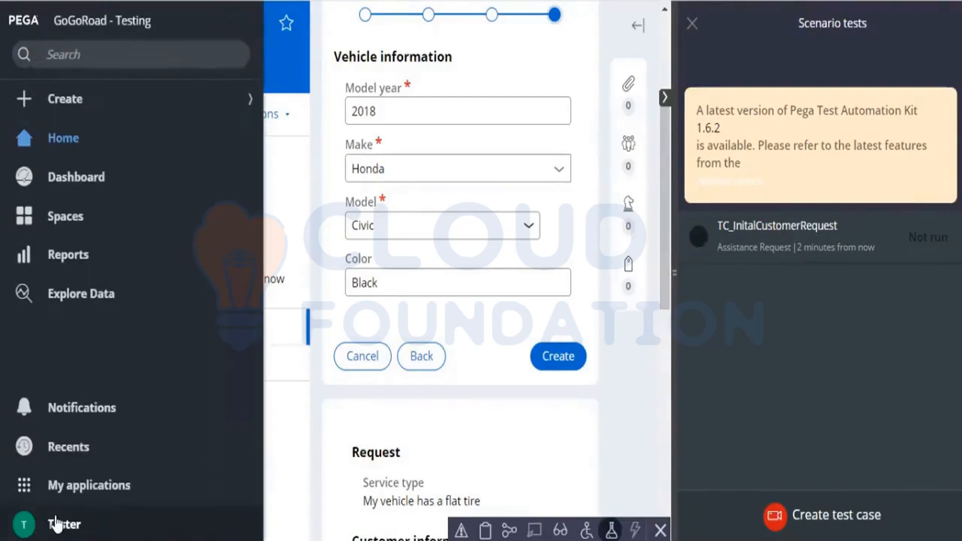
Step: Leave the user portal and open the quality settings of the GoGoRoad - Testing application in Dev Studio
left_click(55, 527)
left_click(48, 501)
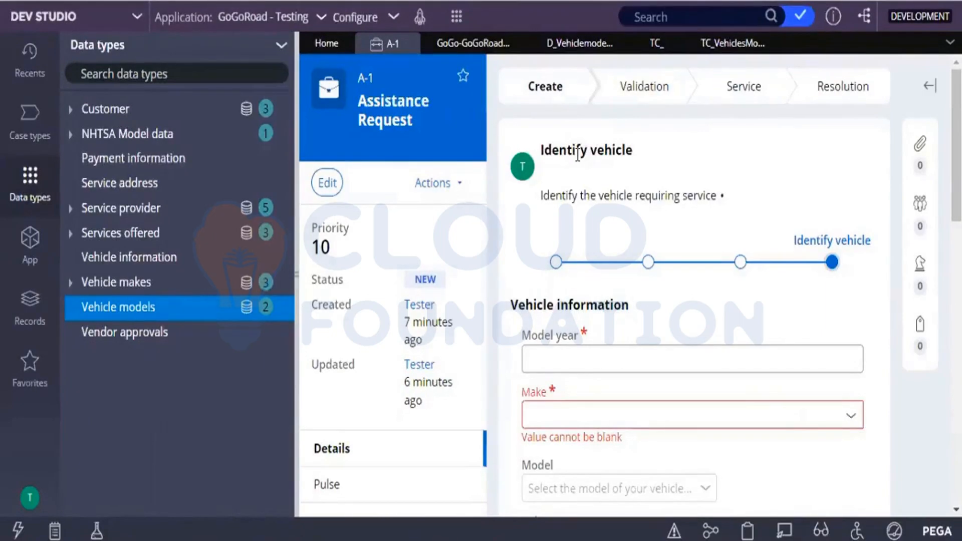
left_click(381, 20)
mouse_move(311, 116)
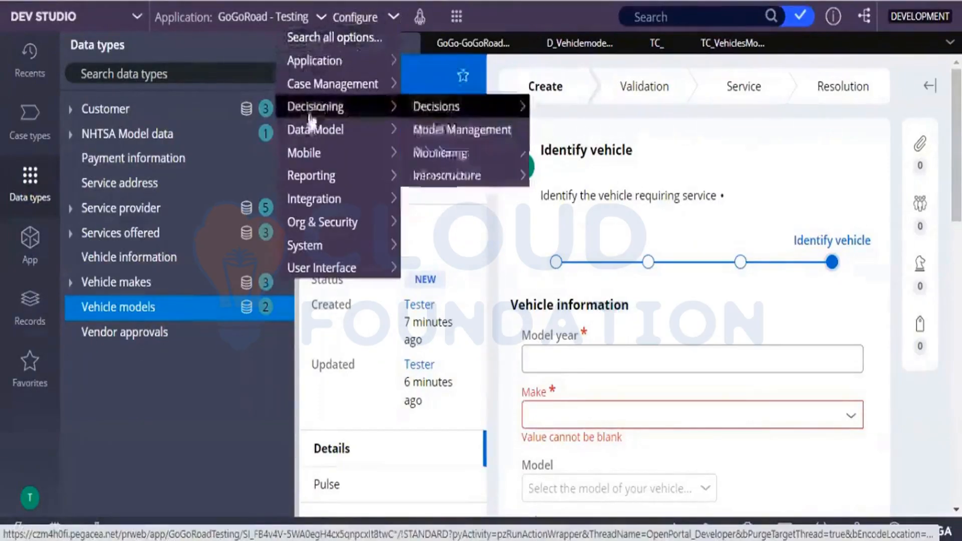
mouse_move(315, 82)
mouse_move(315, 60)
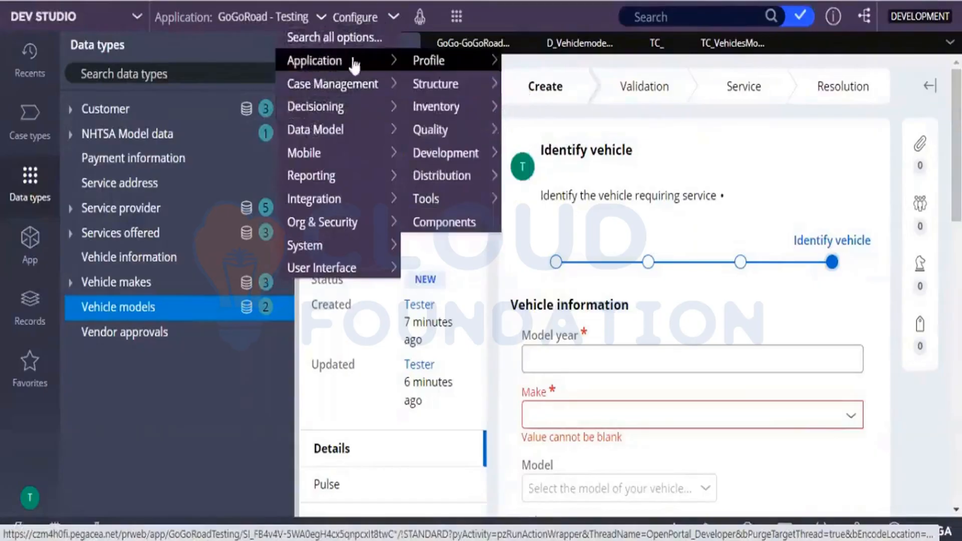
mouse_move(434, 142)
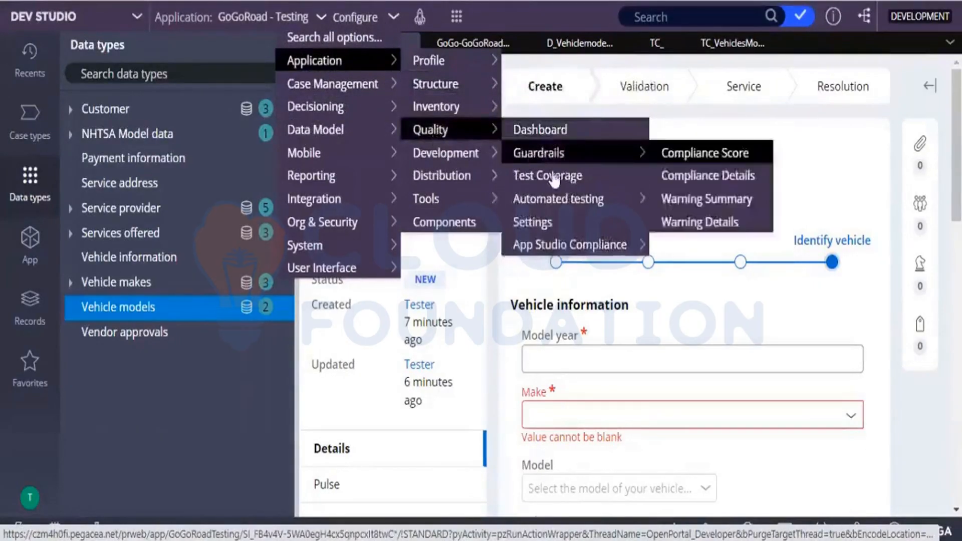
mouse_move(560, 202)
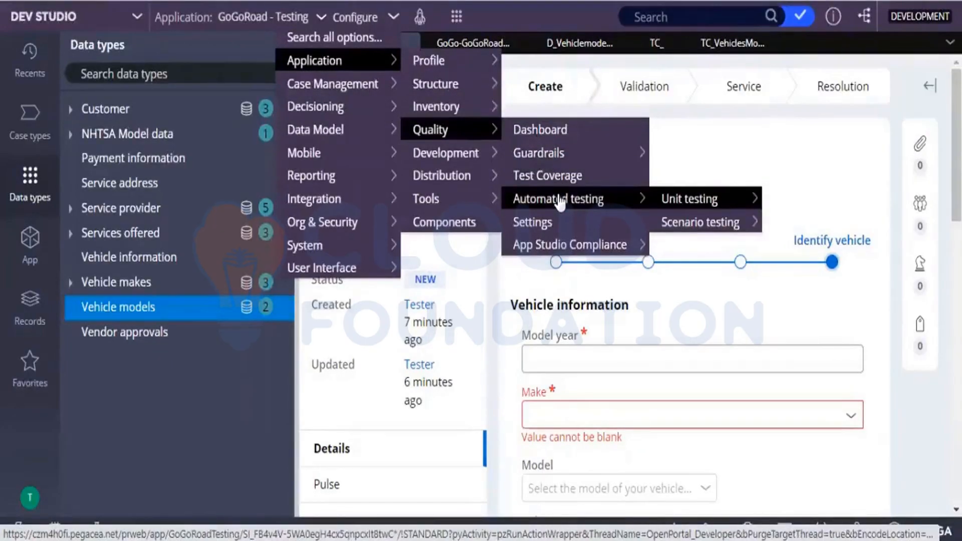
mouse_move(670, 224)
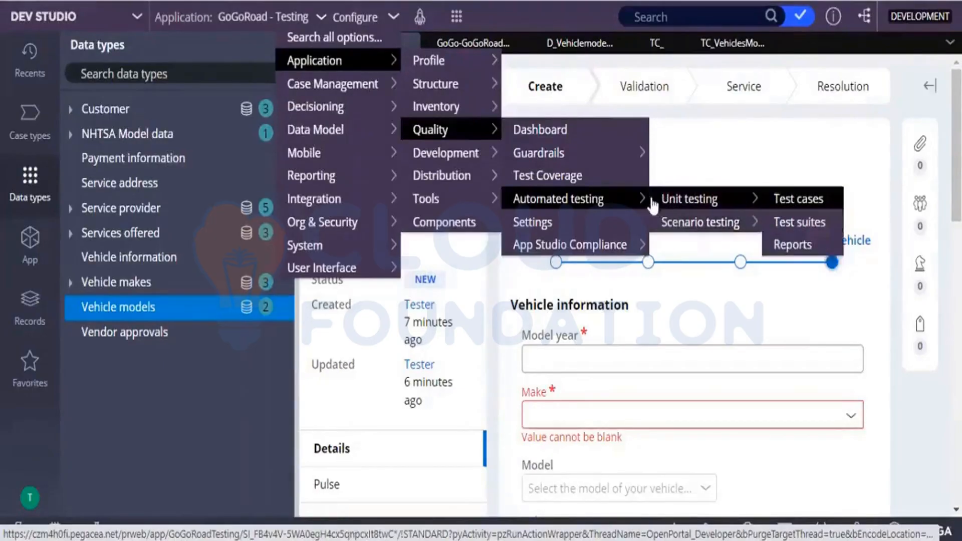
left_click(607, 230)
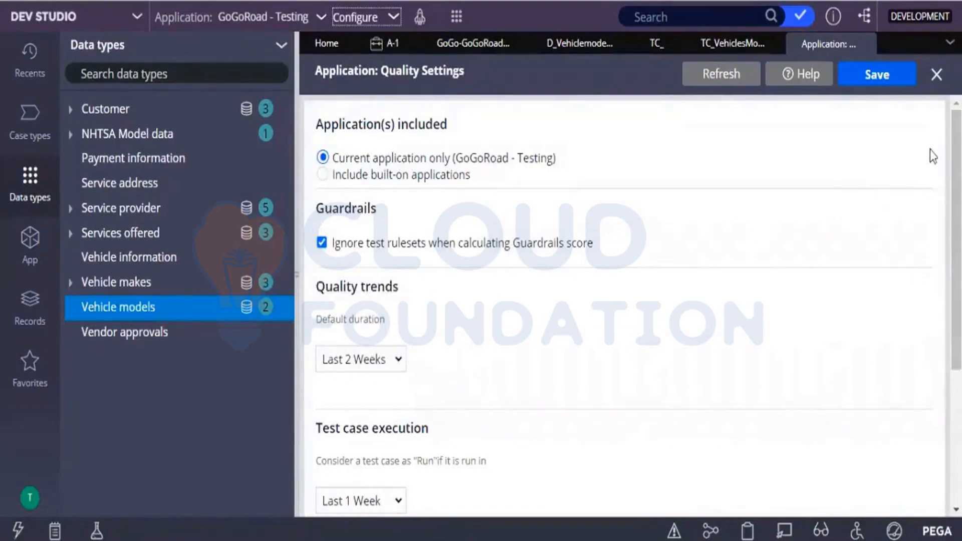
Step: Include built-on applications in the quality settings, with GoGoRoad selected, and save the settings
scroll(954, 225, "down", 2)
scroll(623, 306, "up", 2)
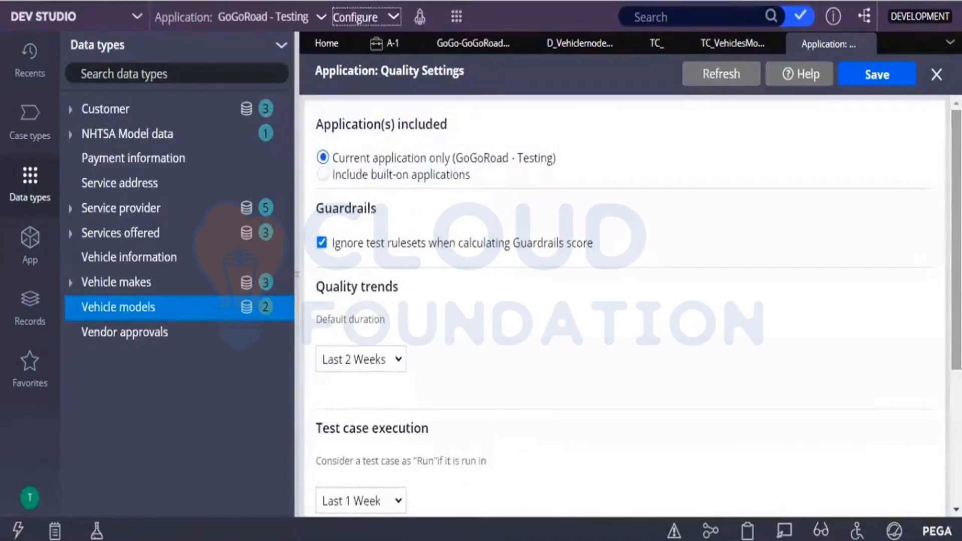
left_click(413, 178)
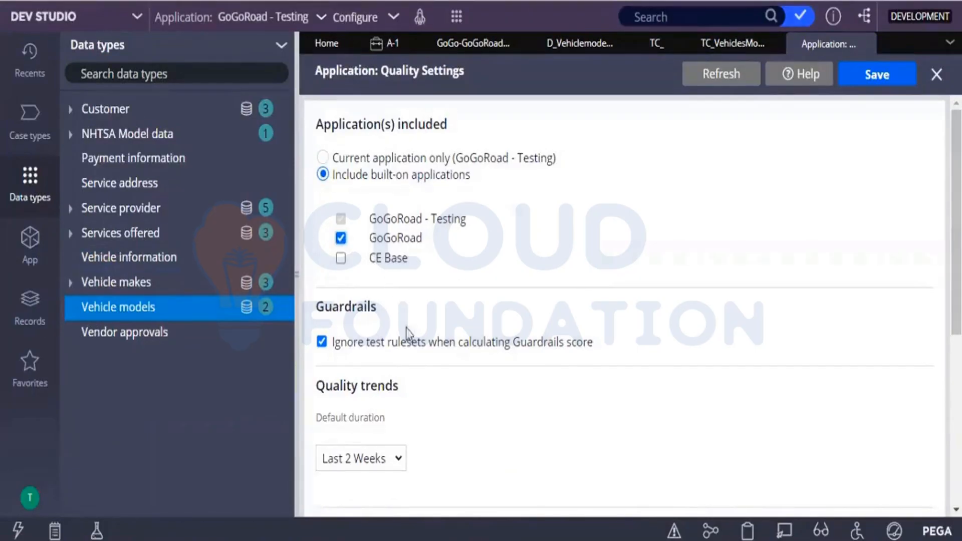
scroll(897, 360, "down", 4)
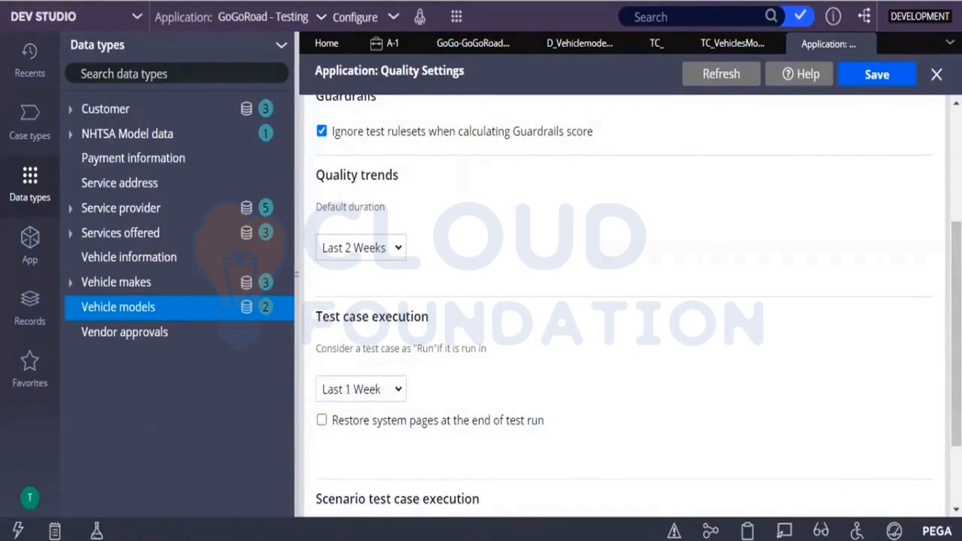
scroll(855, 475, "down", 1)
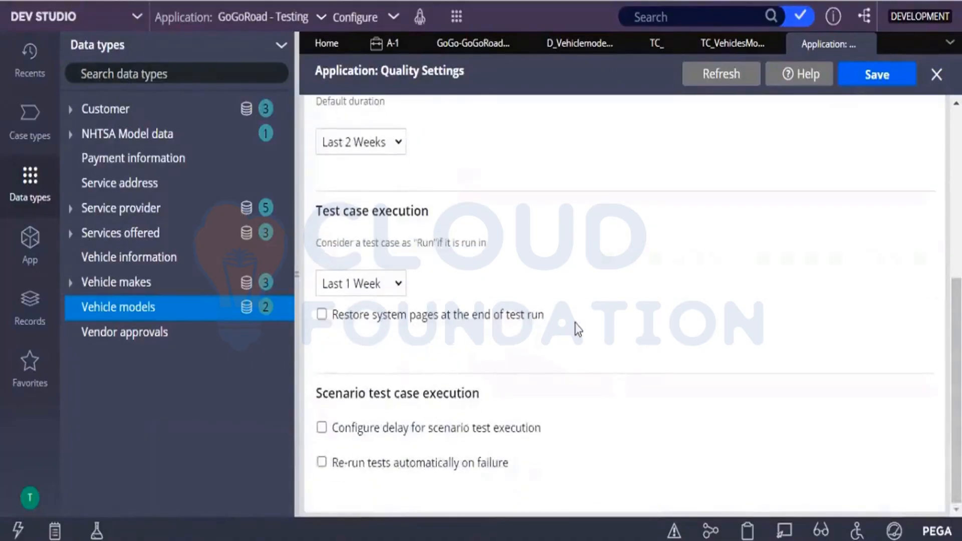
left_click(855, 80)
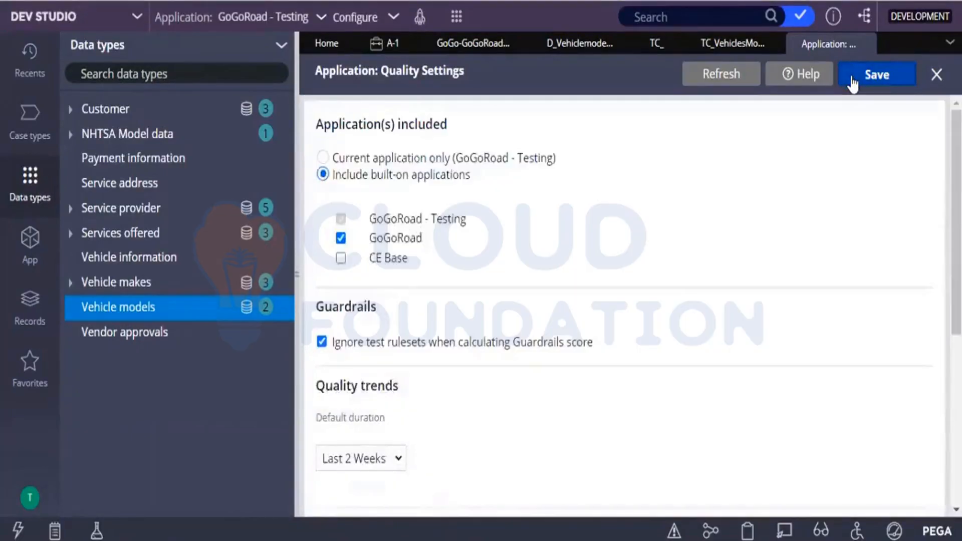
left_click(853, 81)
left_click(853, 82)
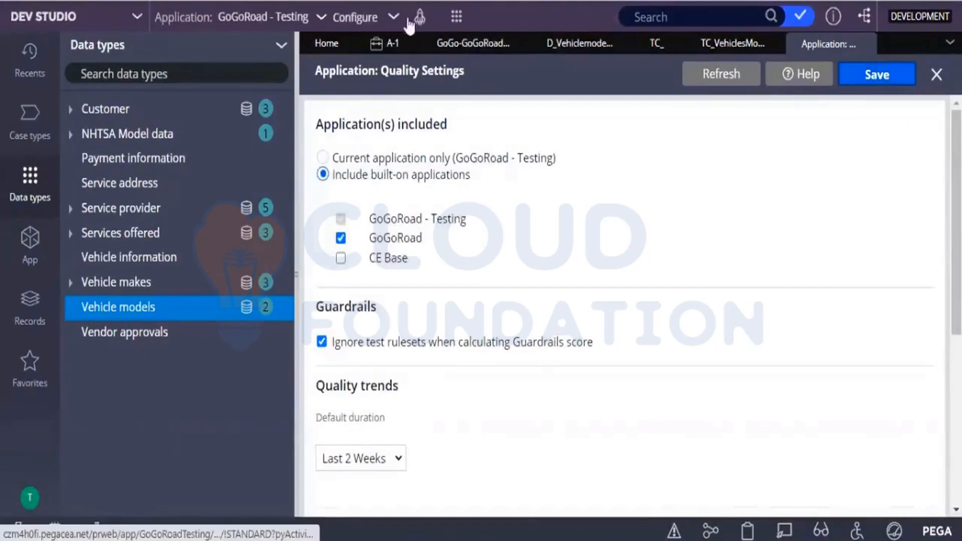
Step: Start a new application-level test coverage session titled "session 1"
left_click(393, 17)
mouse_move(388, 55)
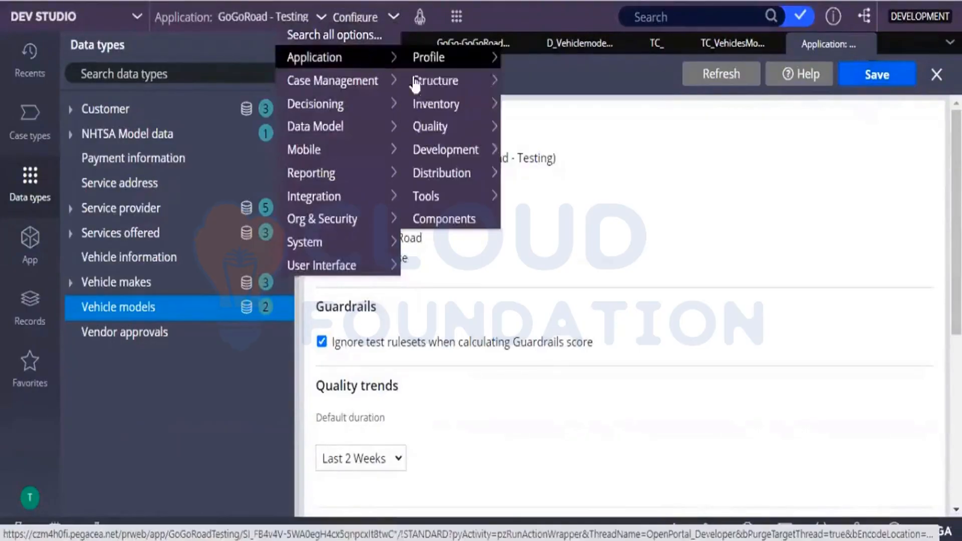
mouse_move(441, 128)
mouse_move(569, 198)
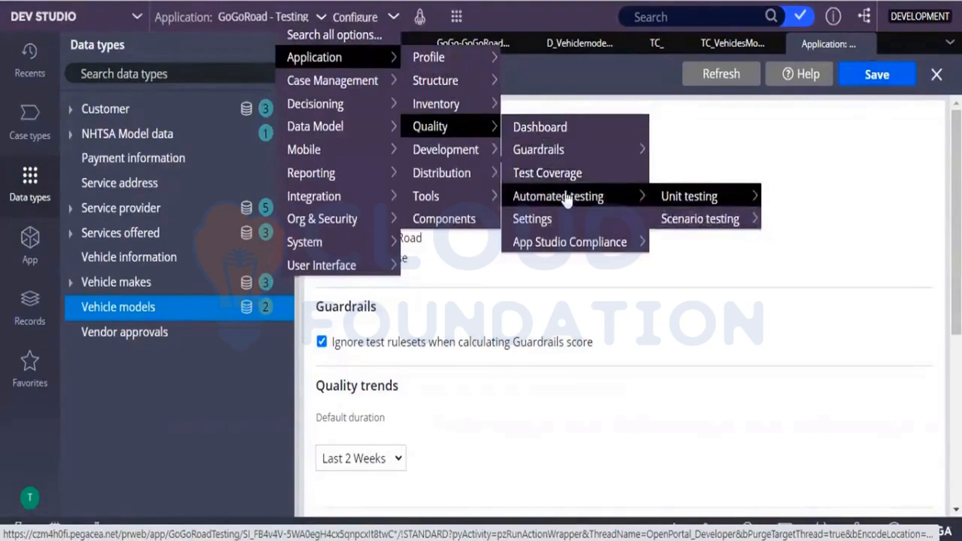
left_click(560, 176)
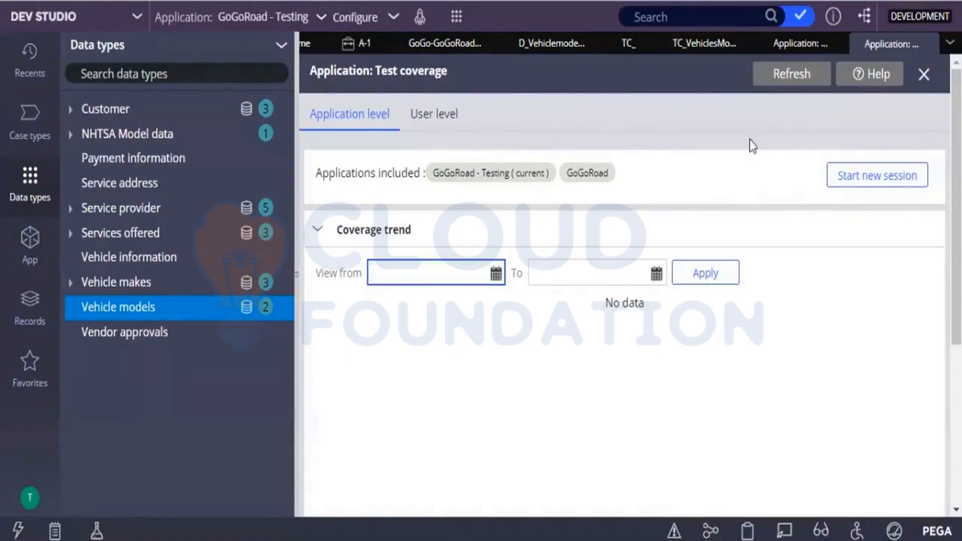
left_click(861, 175)
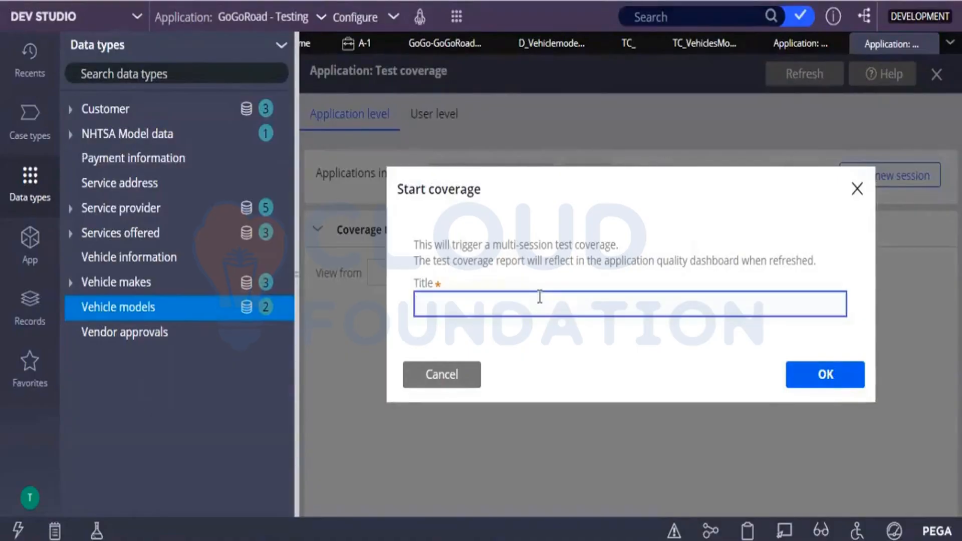
type("session 1")
left_click(800, 381)
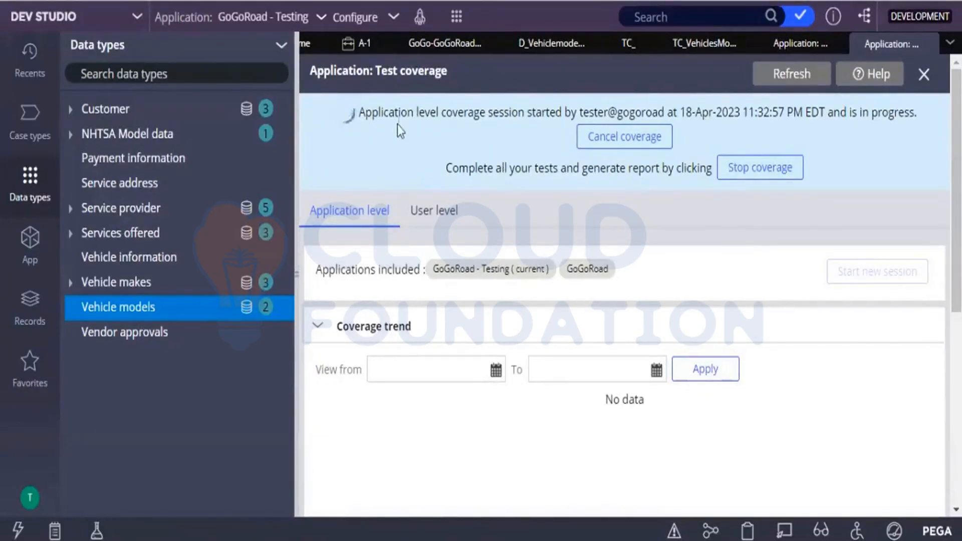
Step: Open the list of the application's automated unit test cases
left_click(394, 19)
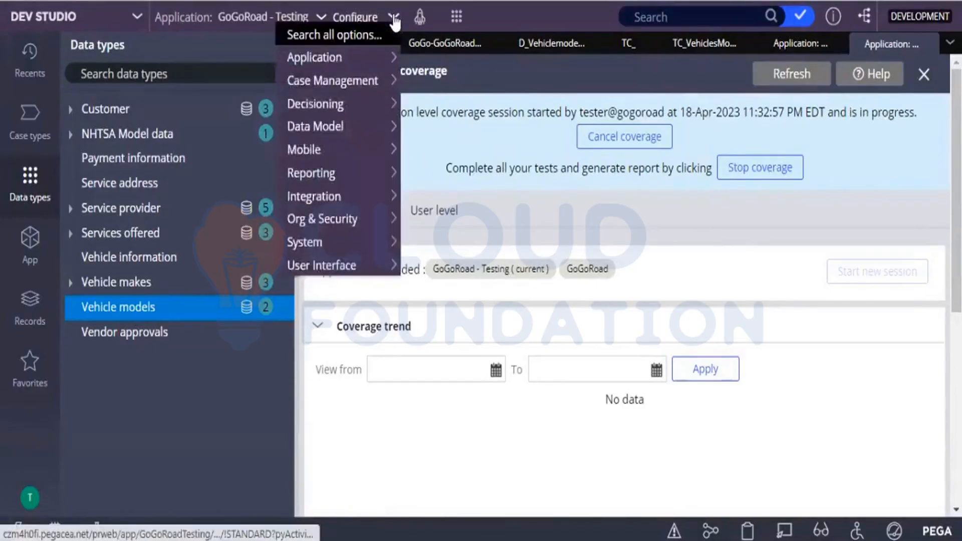
mouse_move(373, 58)
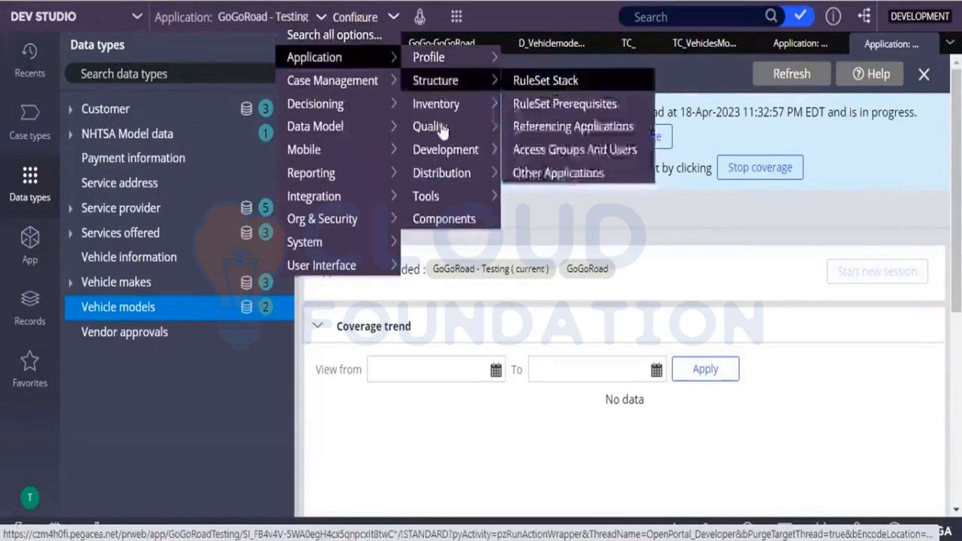
mouse_move(439, 126)
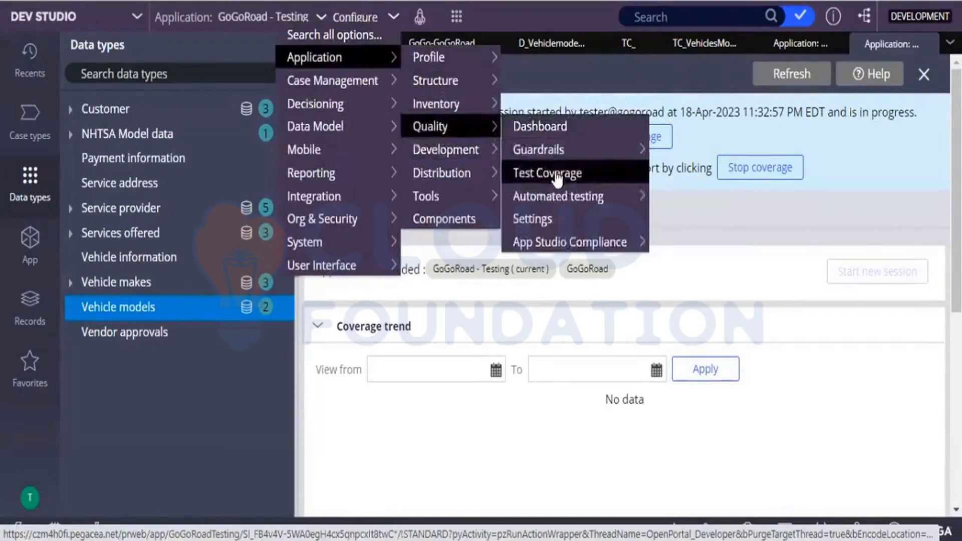
mouse_move(558, 201)
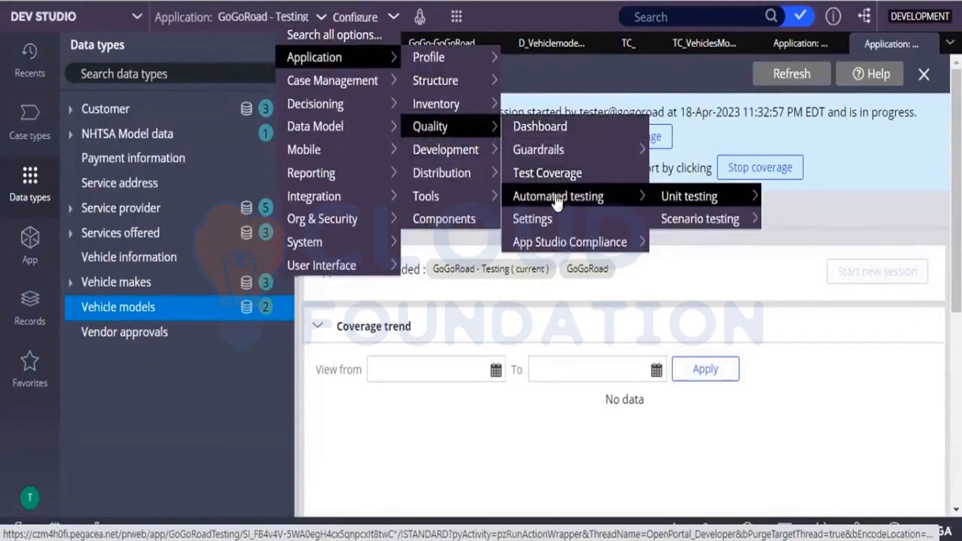
mouse_move(679, 205)
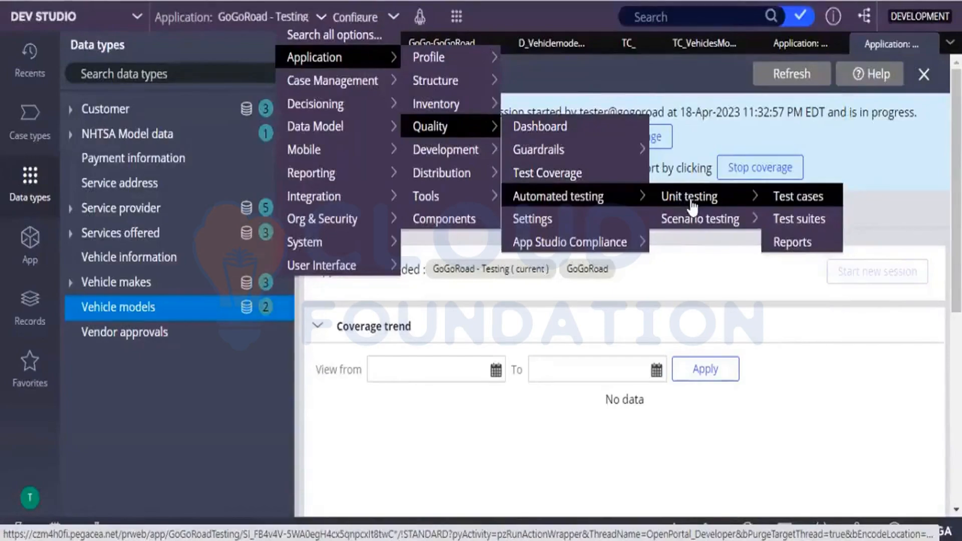
left_click(799, 197)
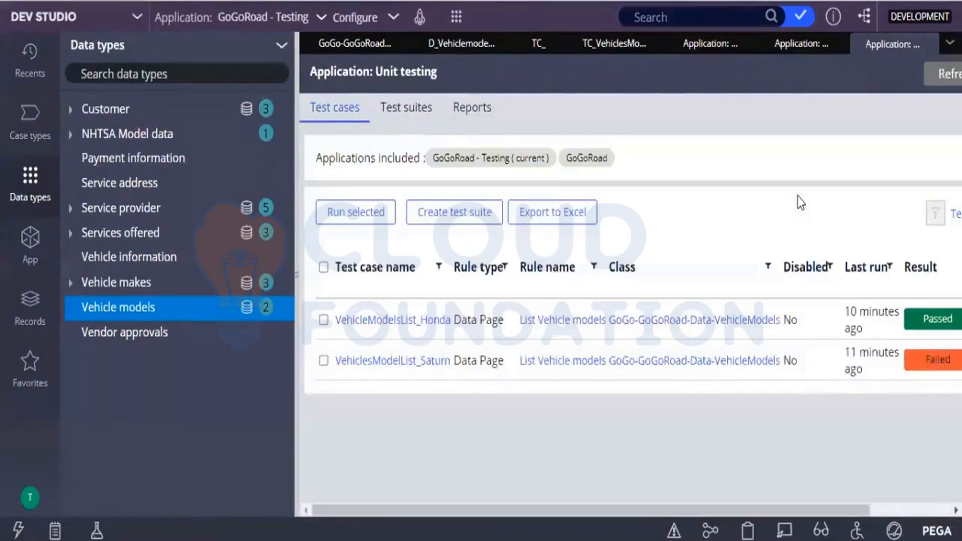
Step: Examine the latest test result of the VehiclesModelList_Saturn unit test case and close it
left_click_drag(578, 506, 801, 435)
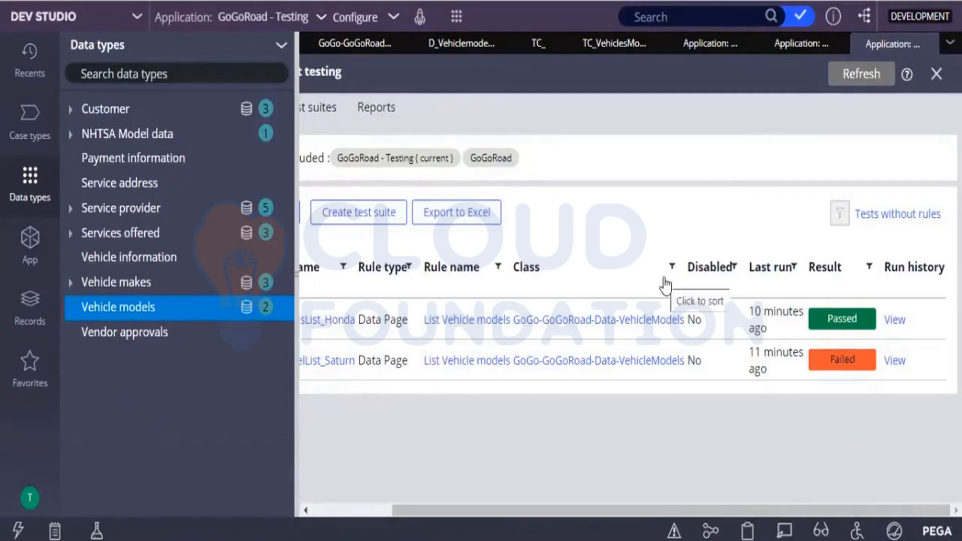
left_click(836, 361)
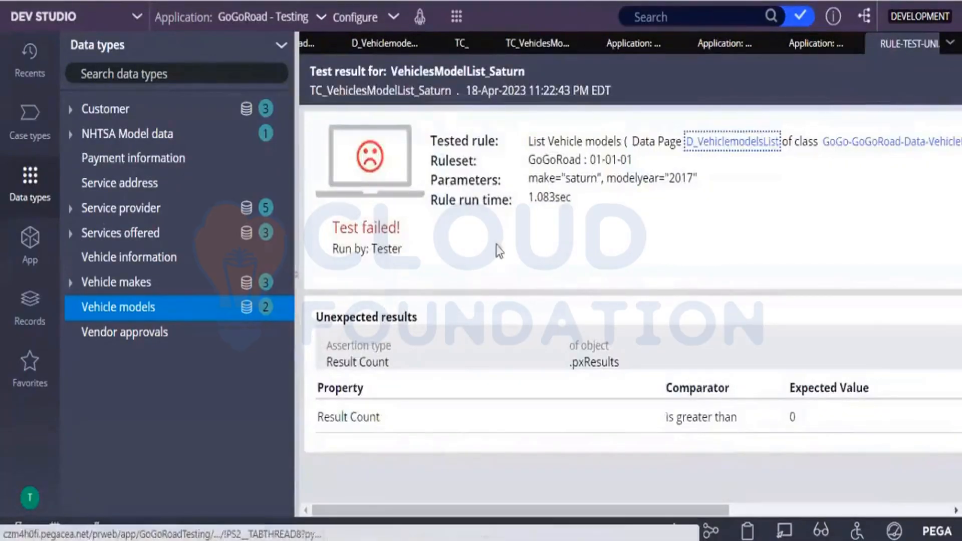
left_click(919, 47)
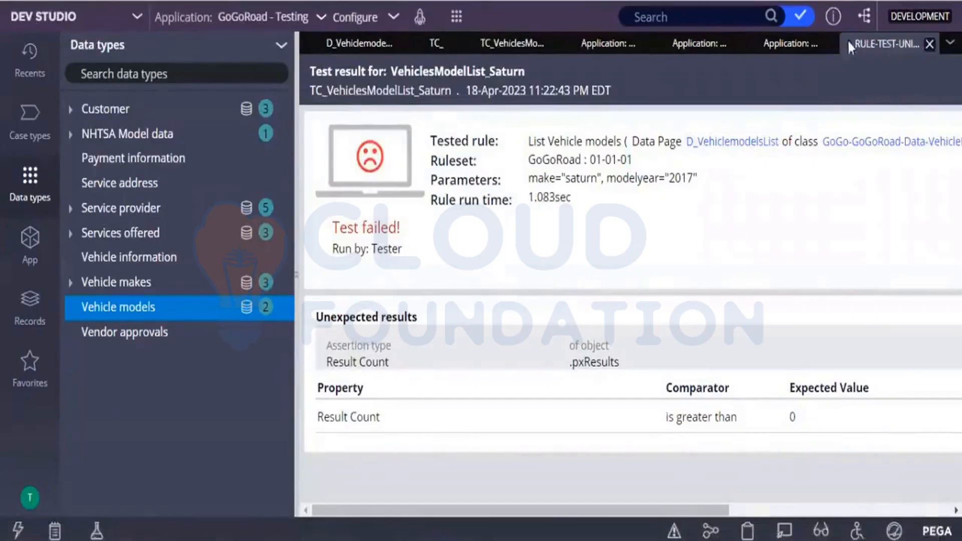
left_click(929, 45)
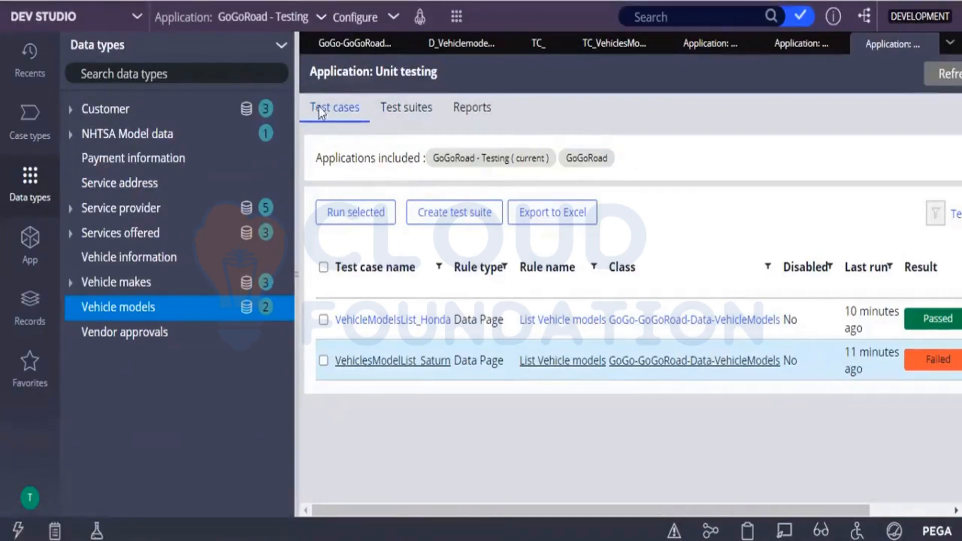
Step: Open the application's scenario test cases and select the Inital Customer Request test case
left_click(393, 20)
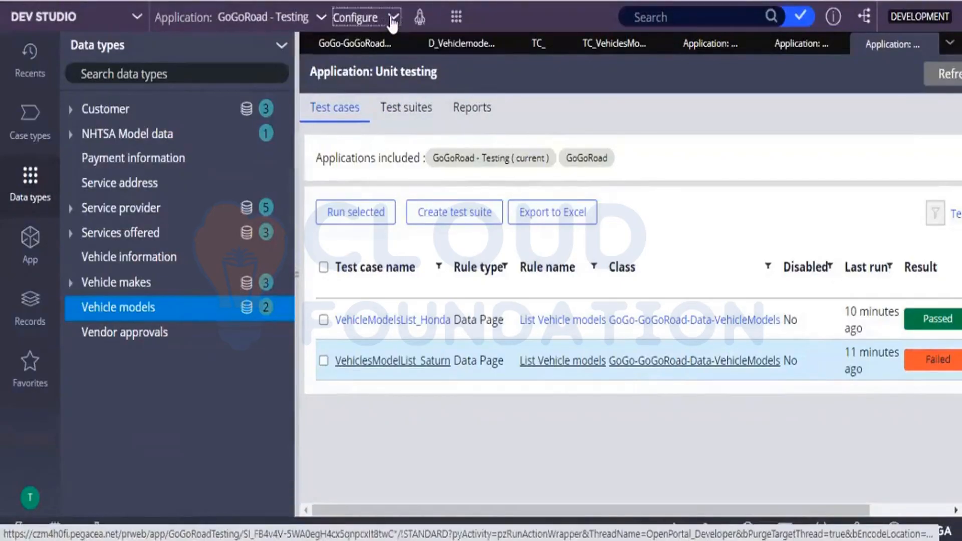
mouse_move(370, 60)
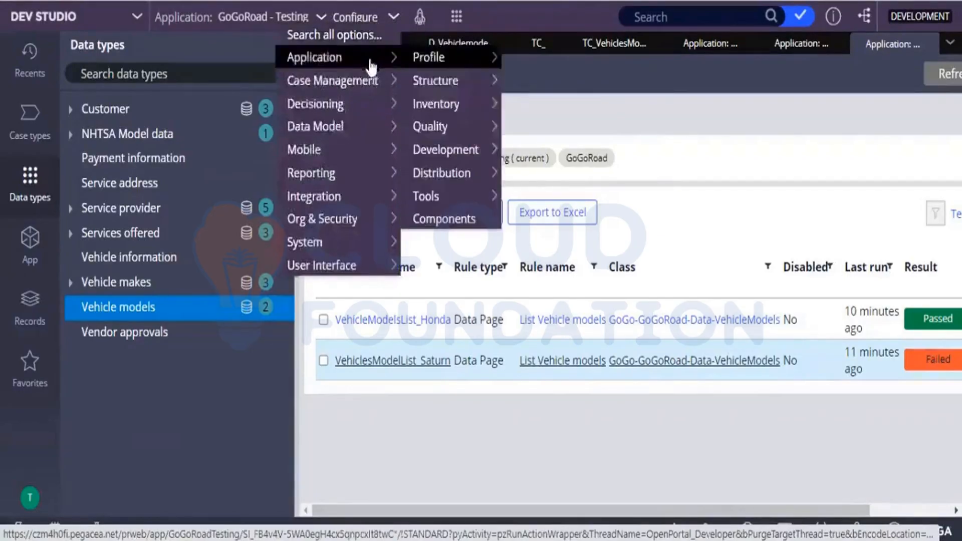
mouse_move(441, 129)
mouse_move(546, 158)
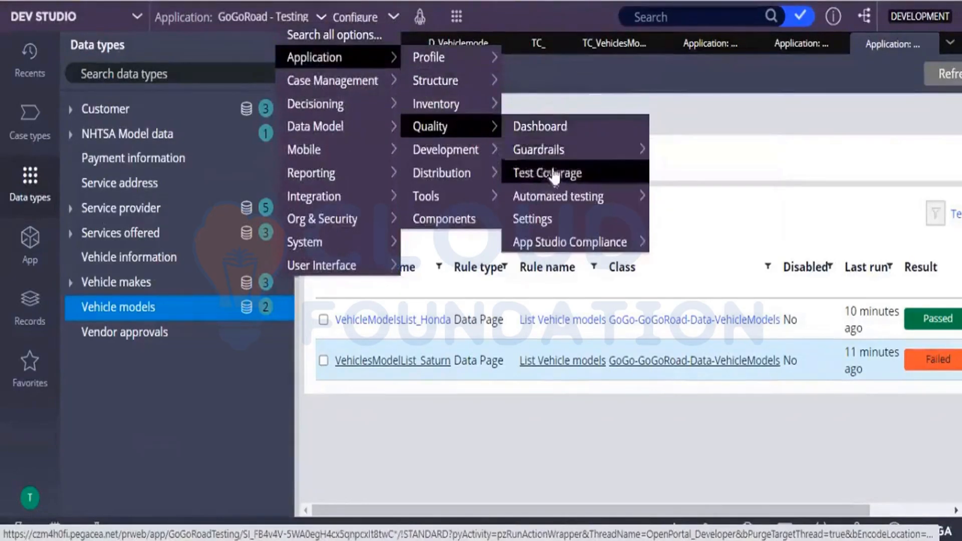
mouse_move(556, 199)
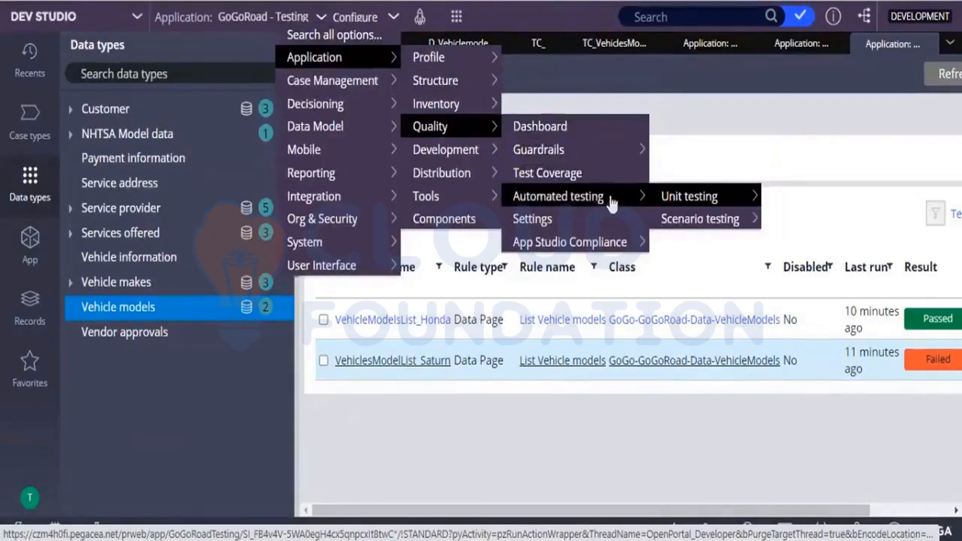
mouse_move(656, 219)
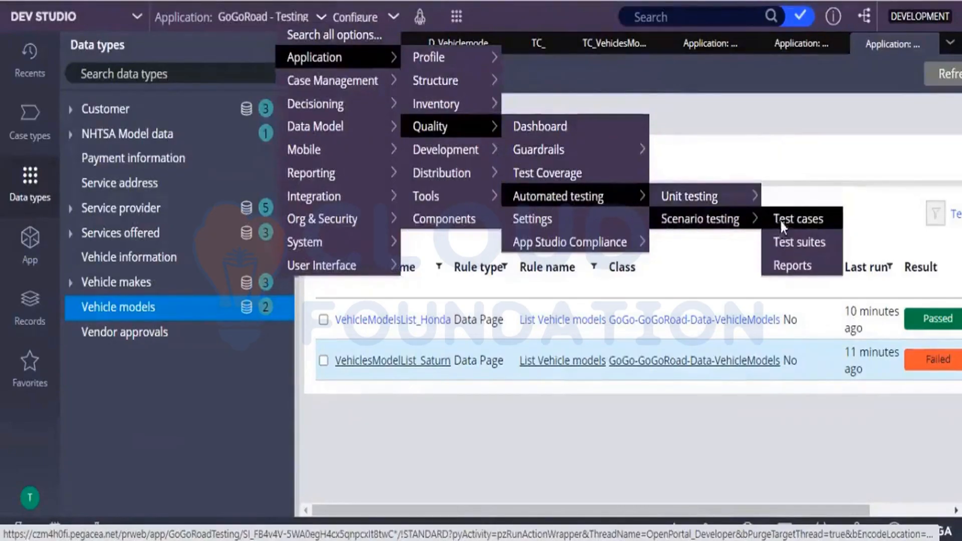
left_click(781, 226)
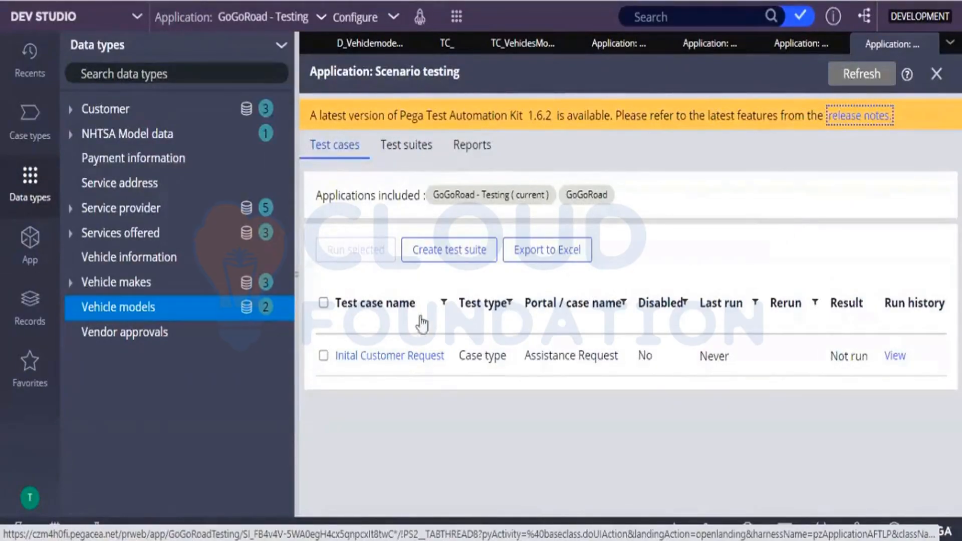
left_click(323, 356)
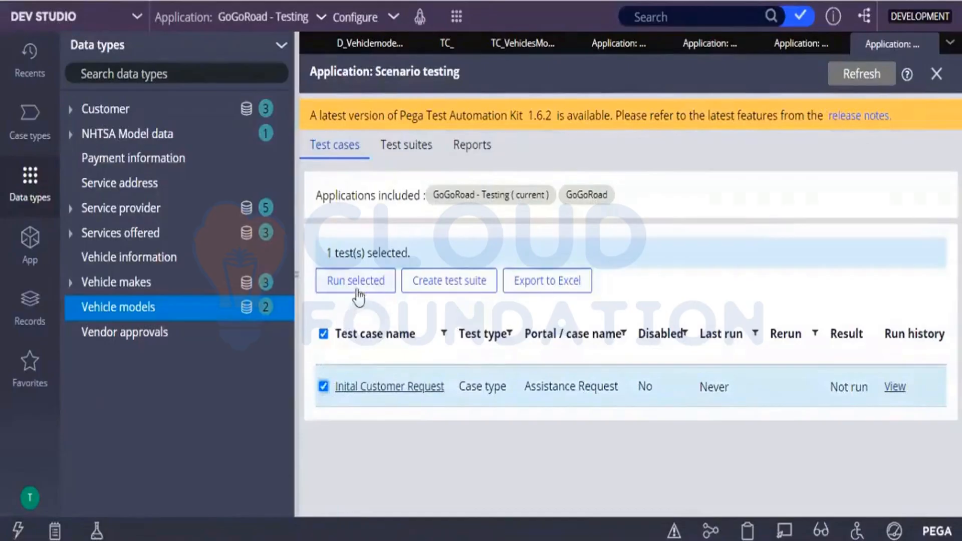
Step: Run the selected Inital Customer Request scenario test, and stop the application-level coverage session to generate its report
left_click(358, 280)
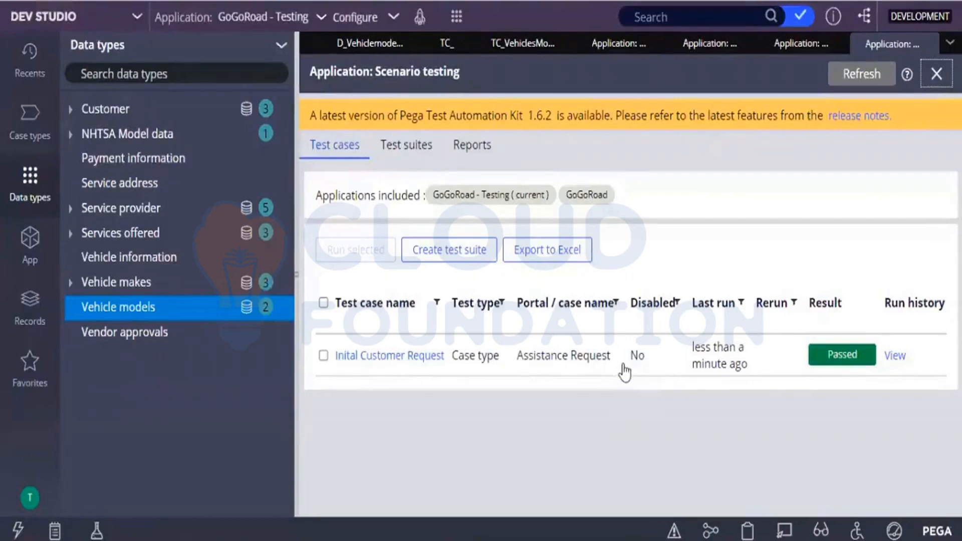
left_click(635, 48)
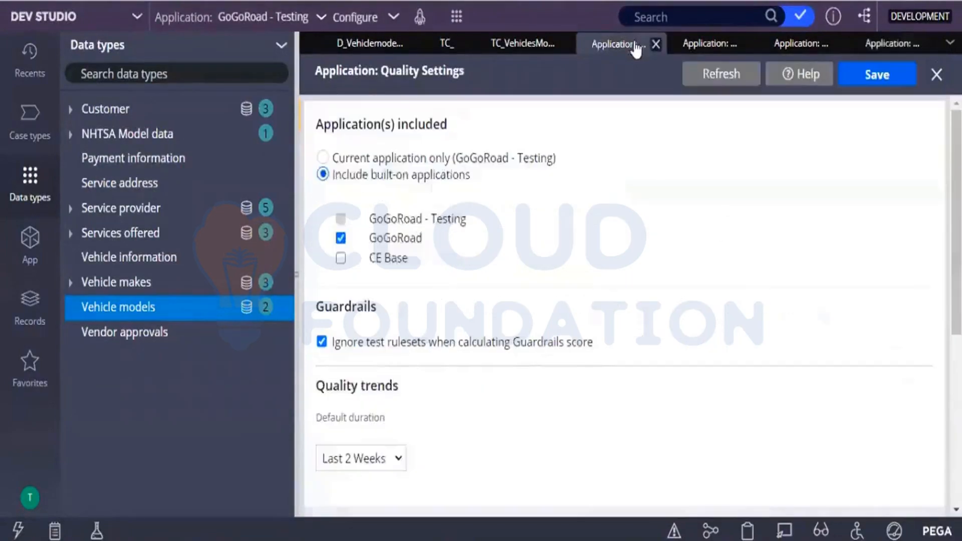
left_click(688, 49)
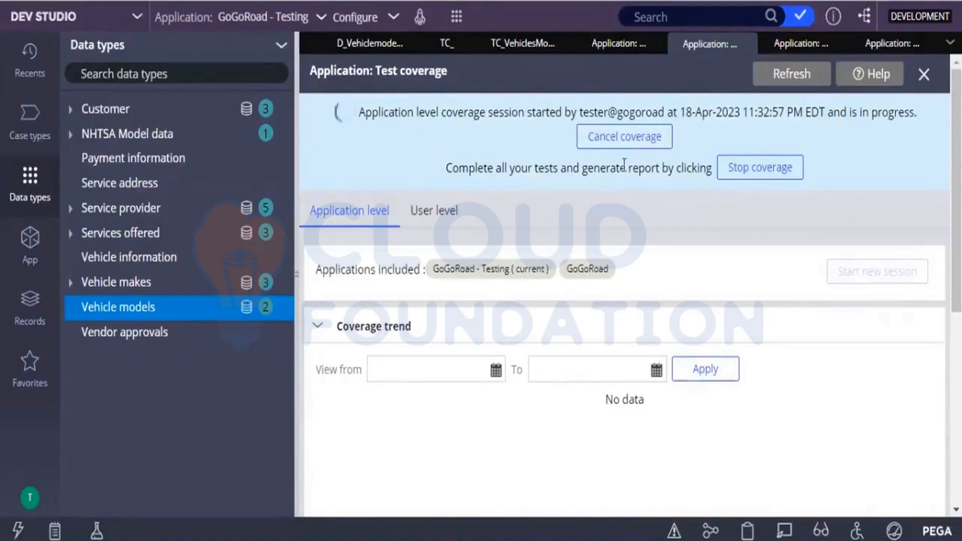
left_click(736, 176)
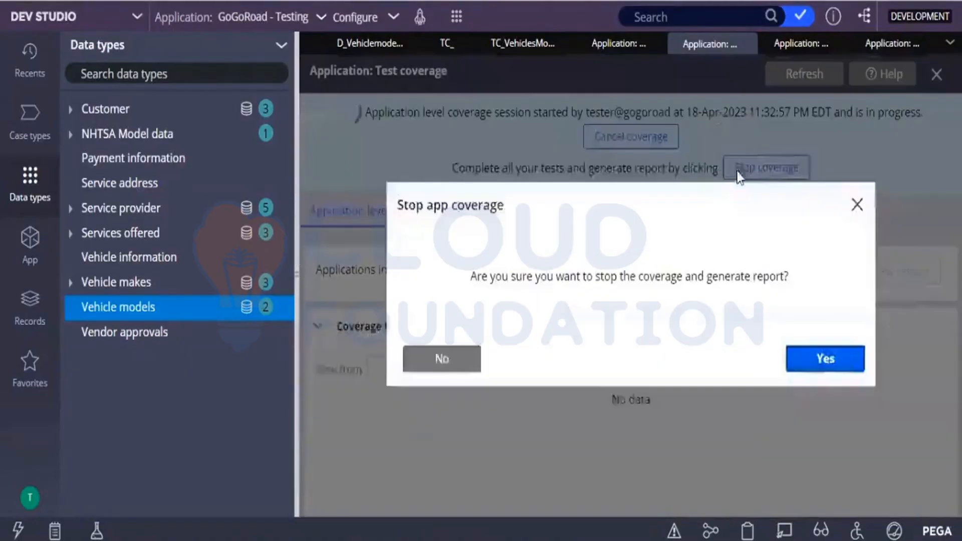
left_click(798, 359)
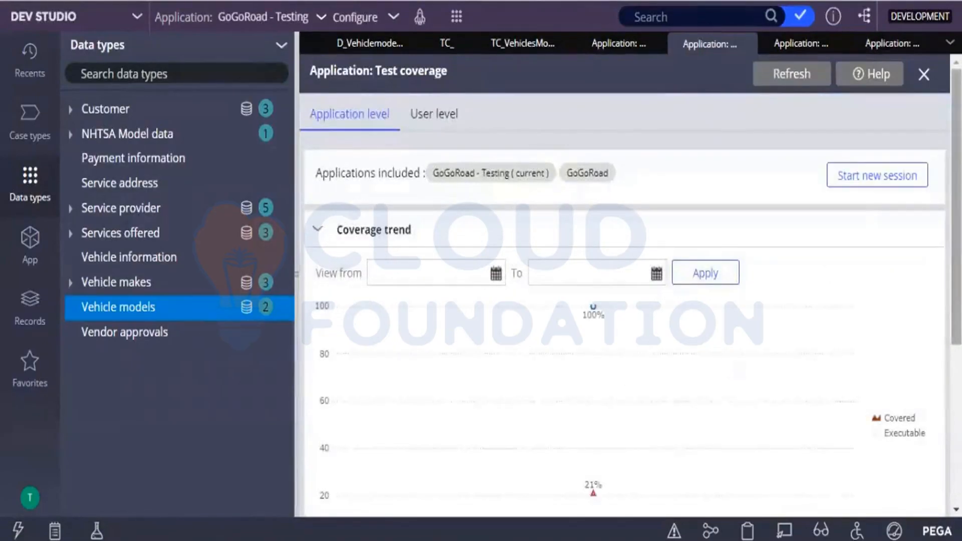
Step: Open the session 1 report from the coverage history and examine its coverage summary and list of covered rules
left_click_drag(957, 342, 957, 344)
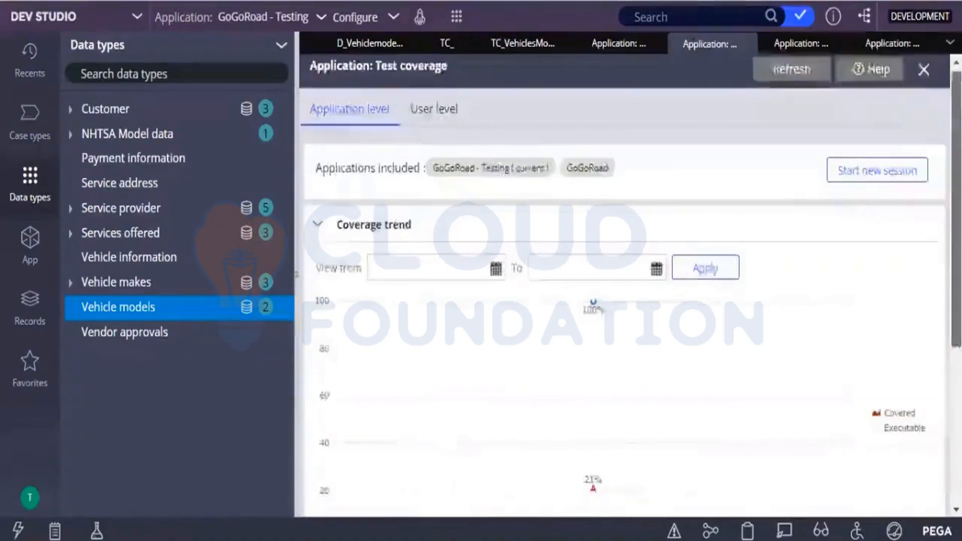
scroll(932, 453, "down", 5)
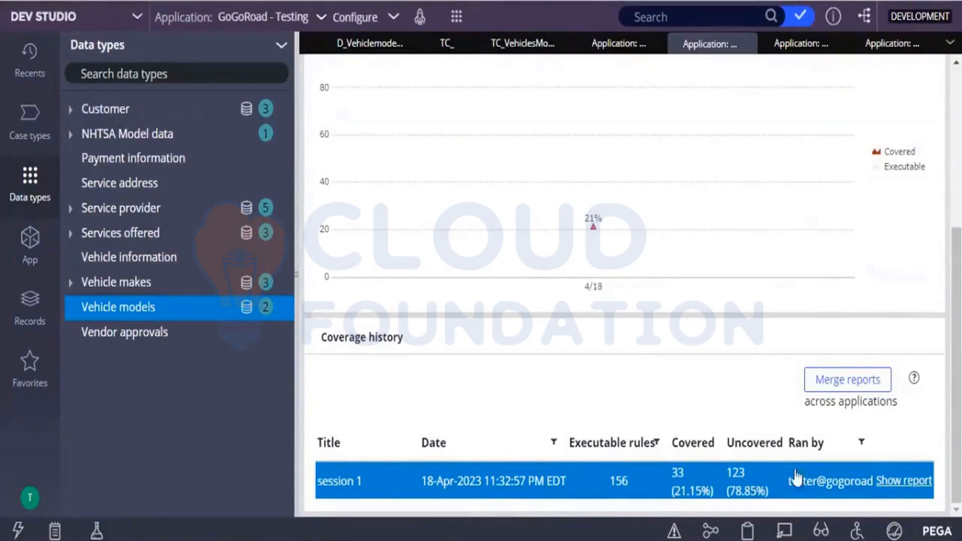
left_click(919, 486)
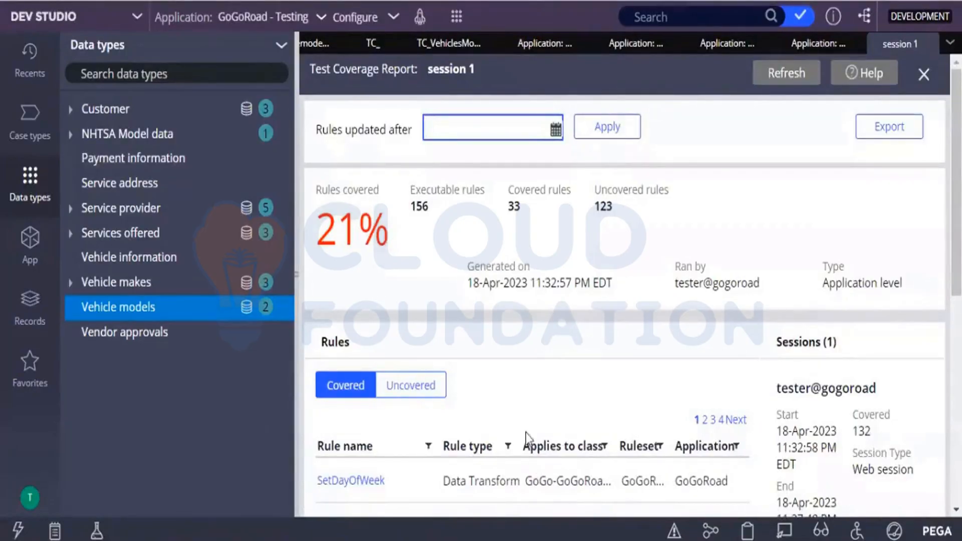
scroll(525, 432, "down", 5)
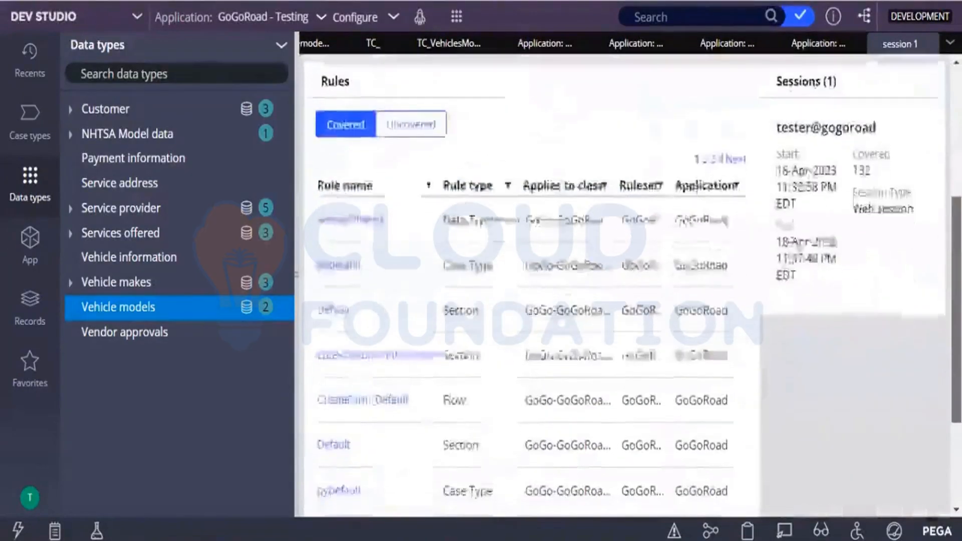
scroll(525, 432, "down", 2)
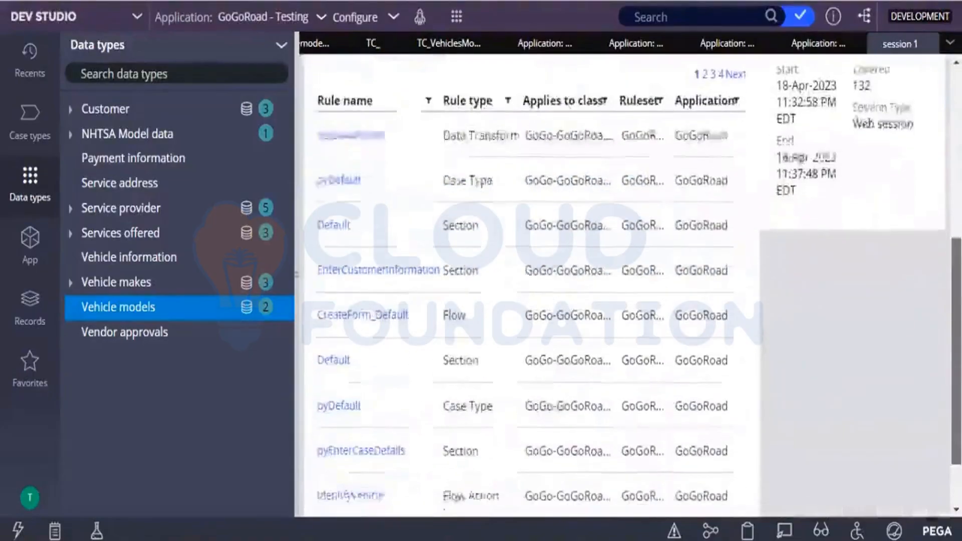
scroll(531, 281, "down", 2)
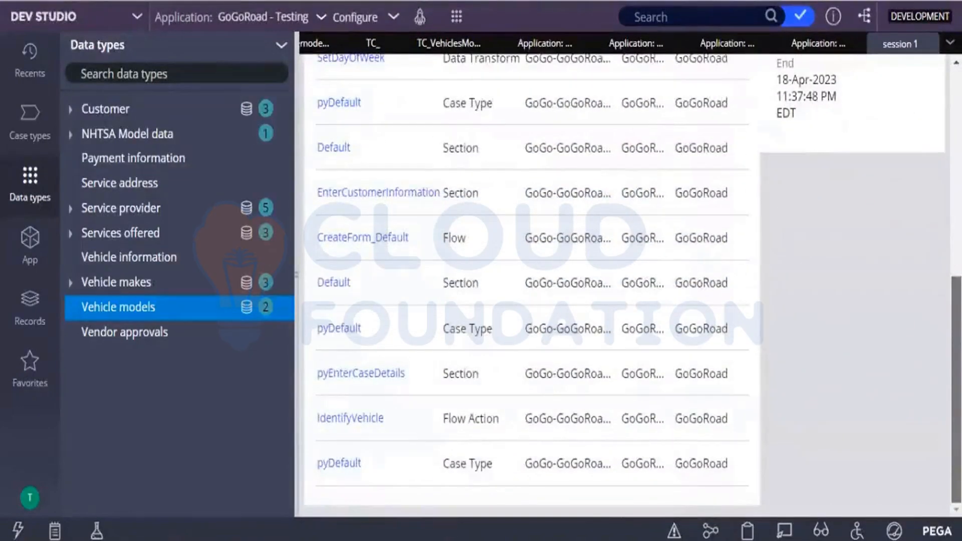
scroll(531, 280, "up", 4)
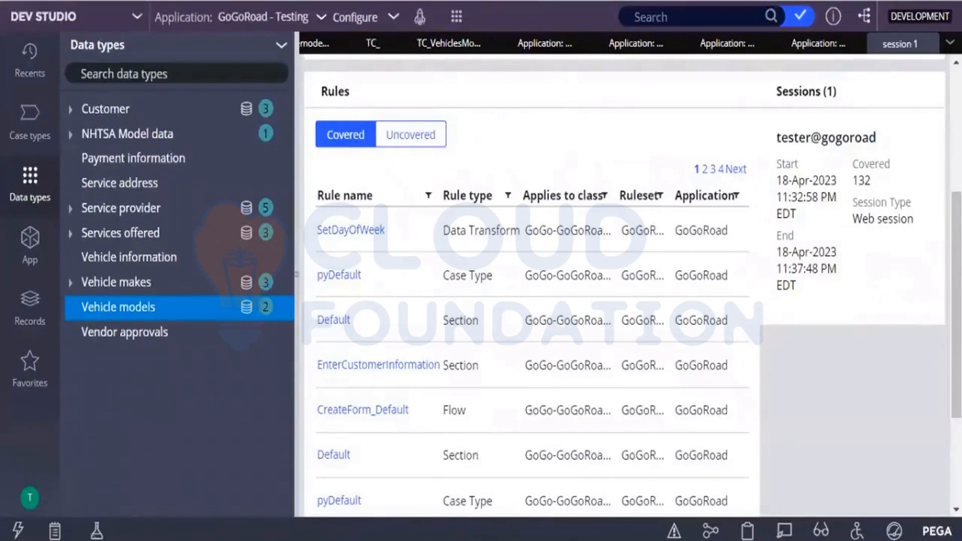
scroll(510, 195, "up", 5)
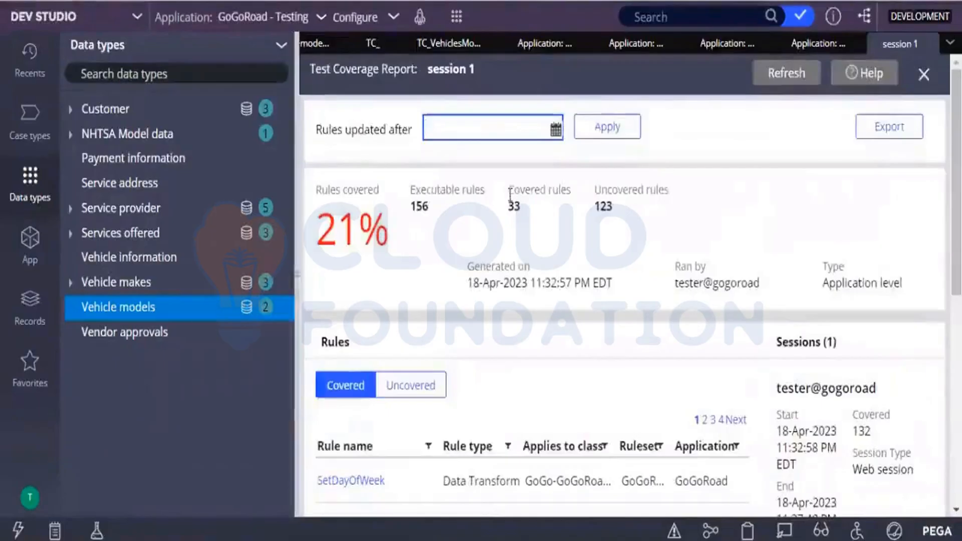